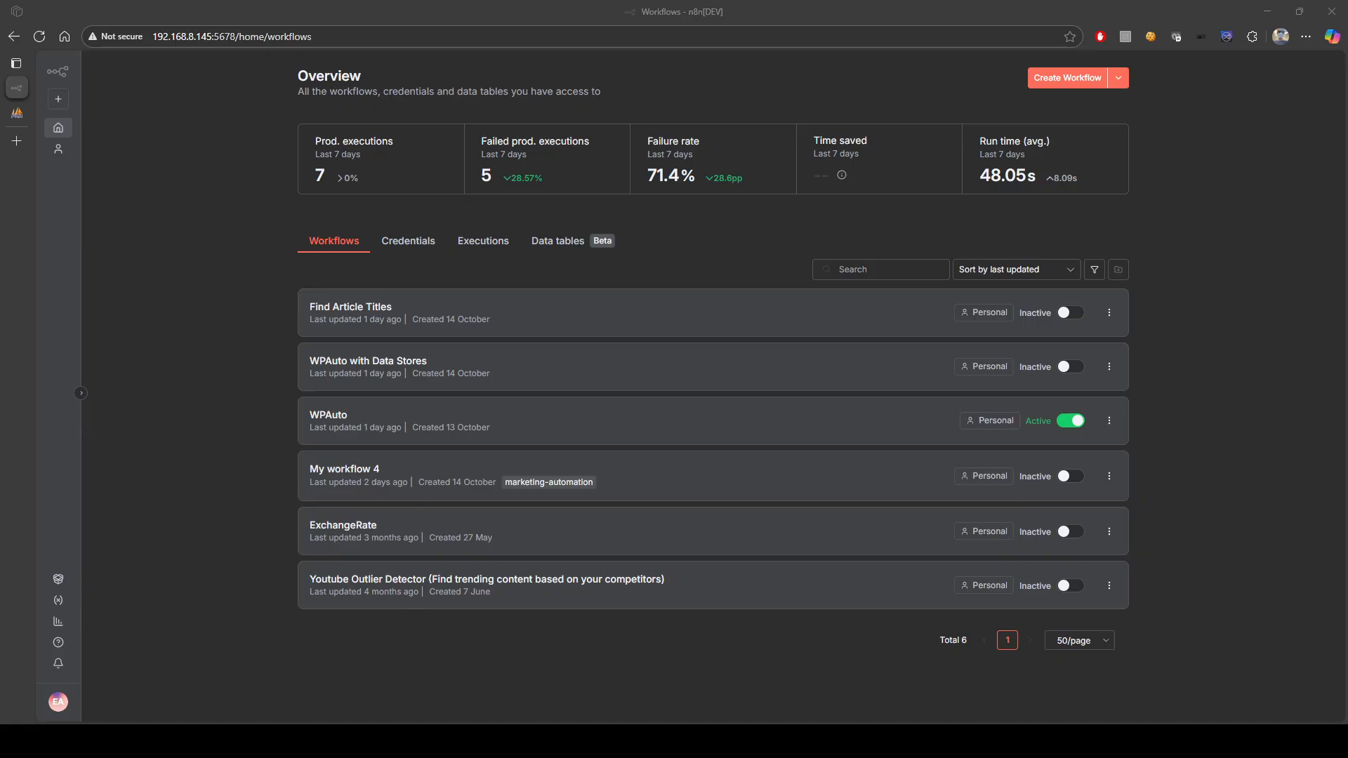
- Open the What's New note on data tables, review its announcement and release date, and close it
{"action": "mouse_move", "coordinate": [58, 664]}
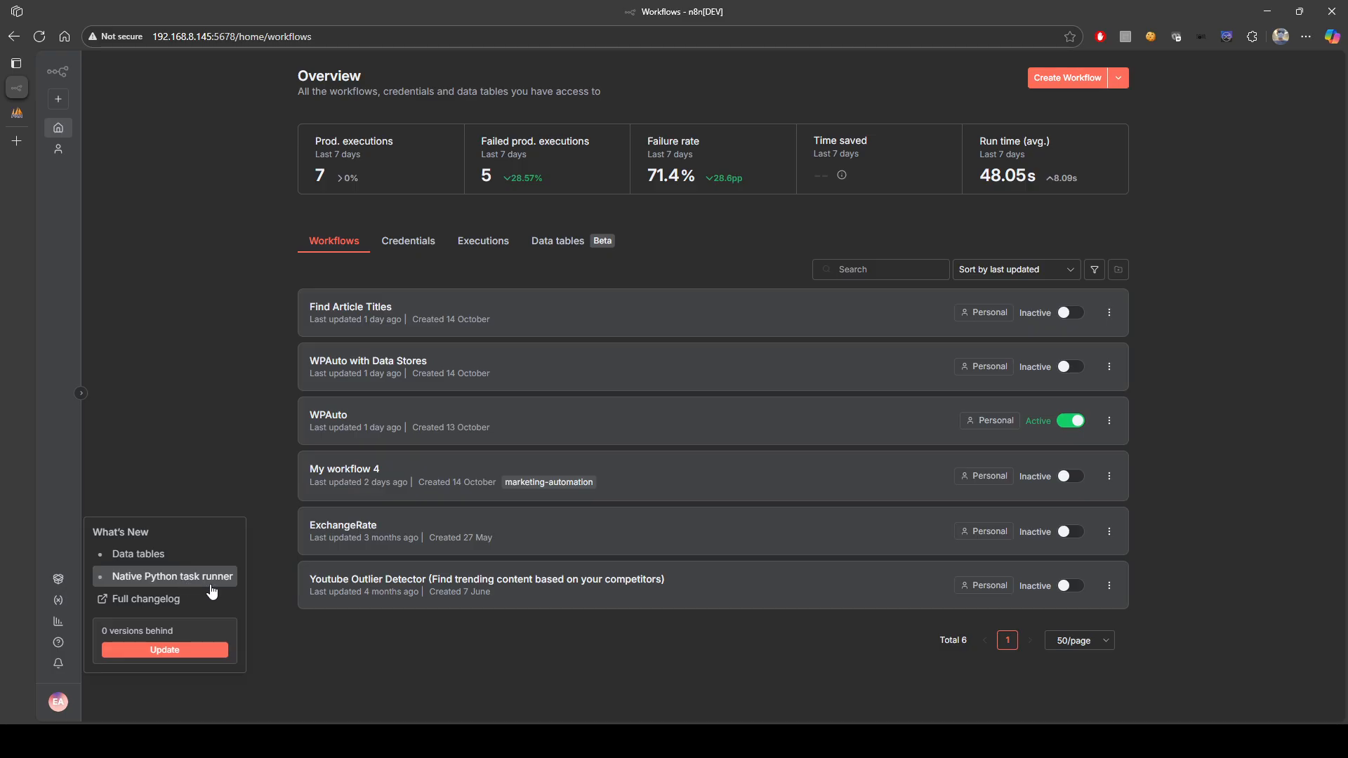
{"action": "left_click", "coordinate": [177, 555]}
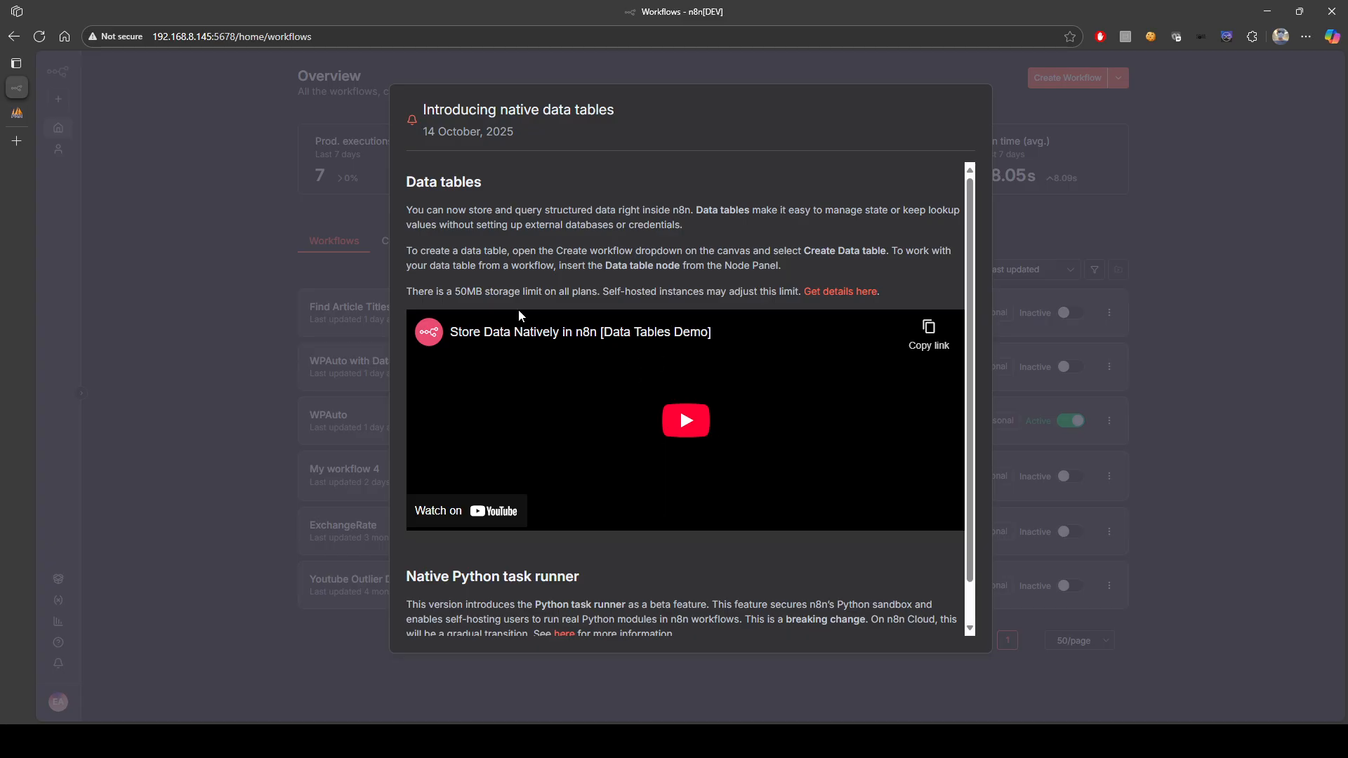
{"action": "left_click_drag", "start_coordinate": [425, 130], "coordinate": [507, 134]}
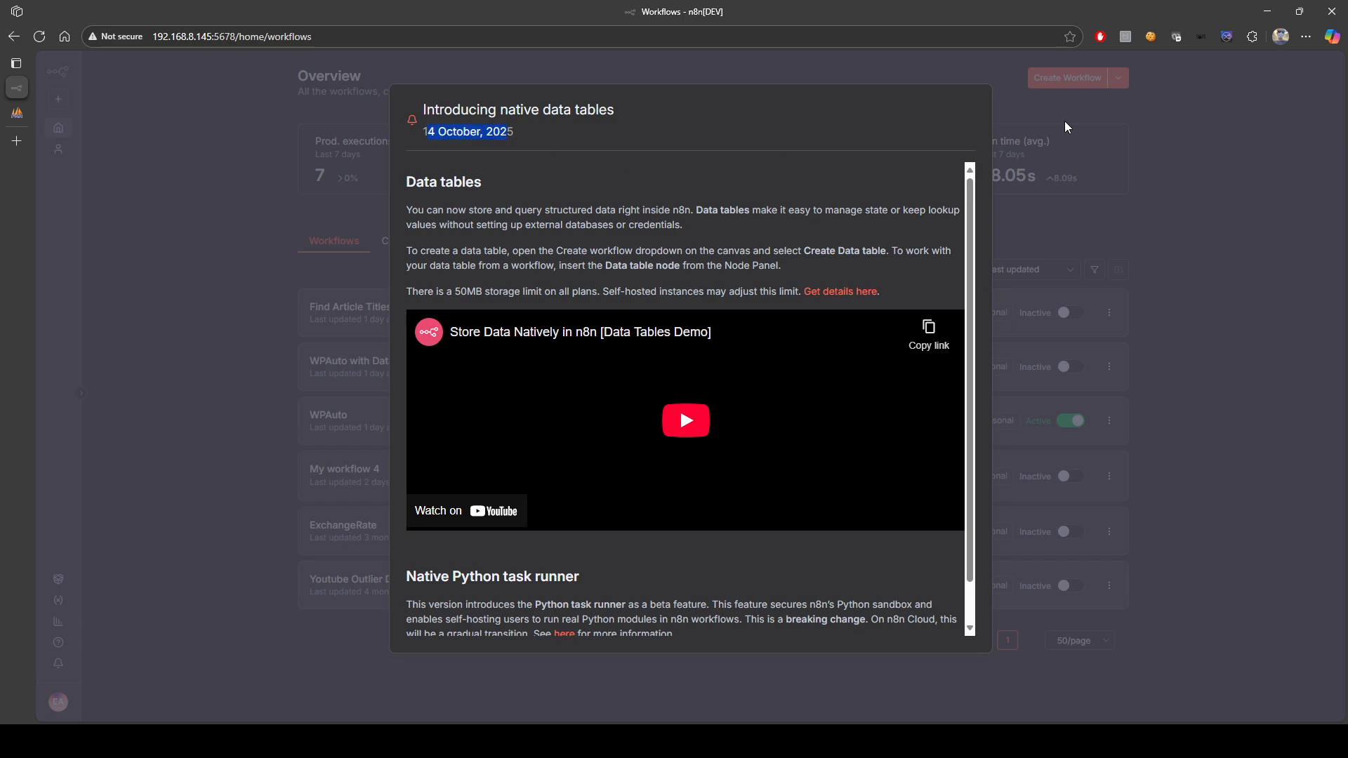
{"action": "left_click", "coordinate": [1093, 149]}
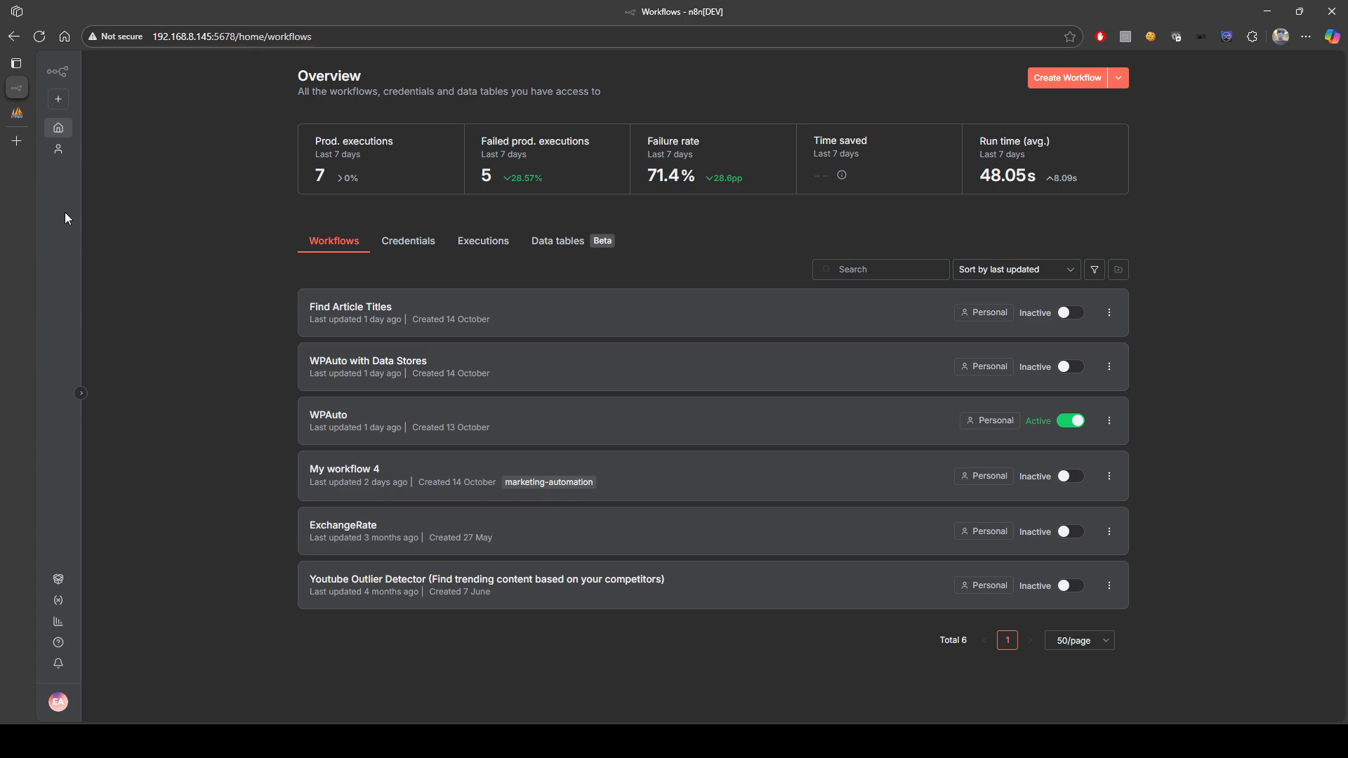
- Switch to phpMyAdmin and collapse the articles and prompts tables of the wpauto database to view its table list
{"action": "left_click", "coordinate": [18, 113]}
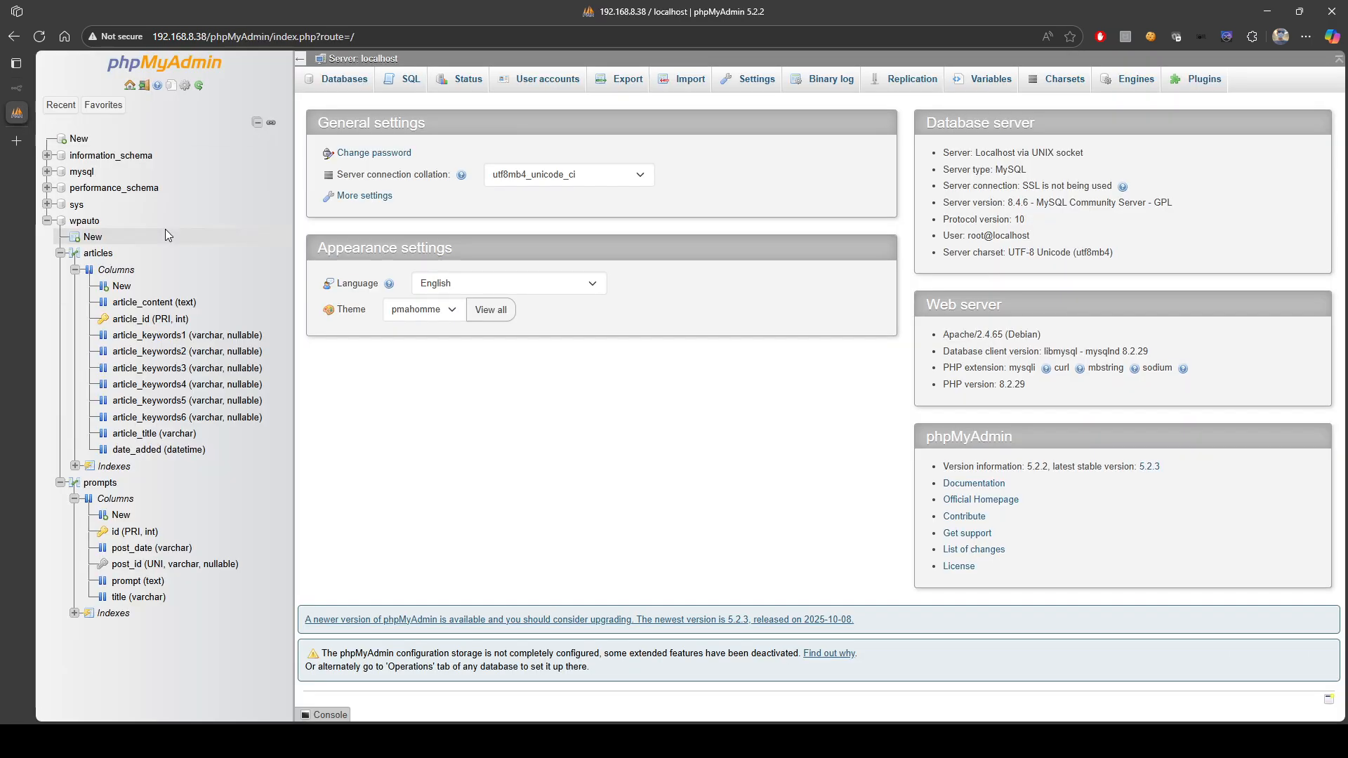
{"action": "left_click", "coordinate": [160, 62]}
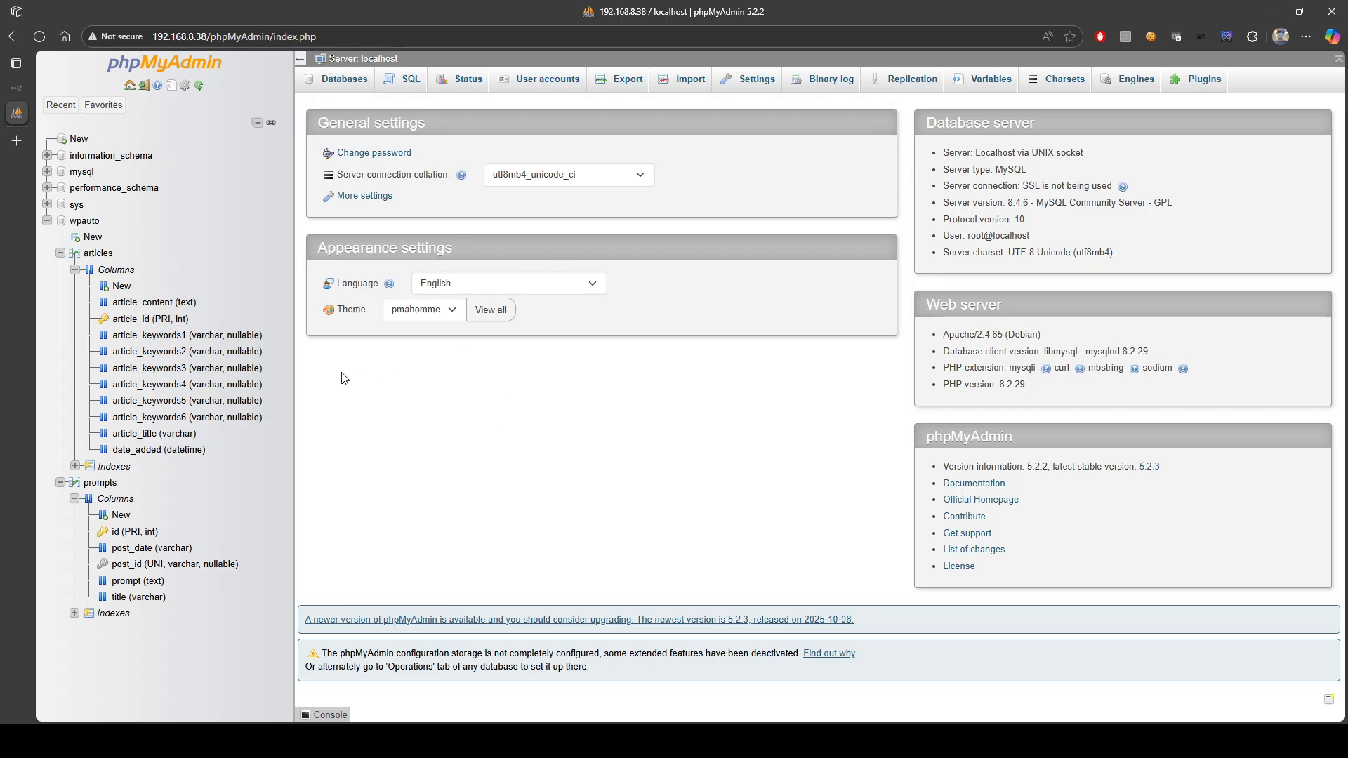
{"action": "left_click", "coordinate": [60, 253]}
{"action": "left_click", "coordinate": [61, 270]}
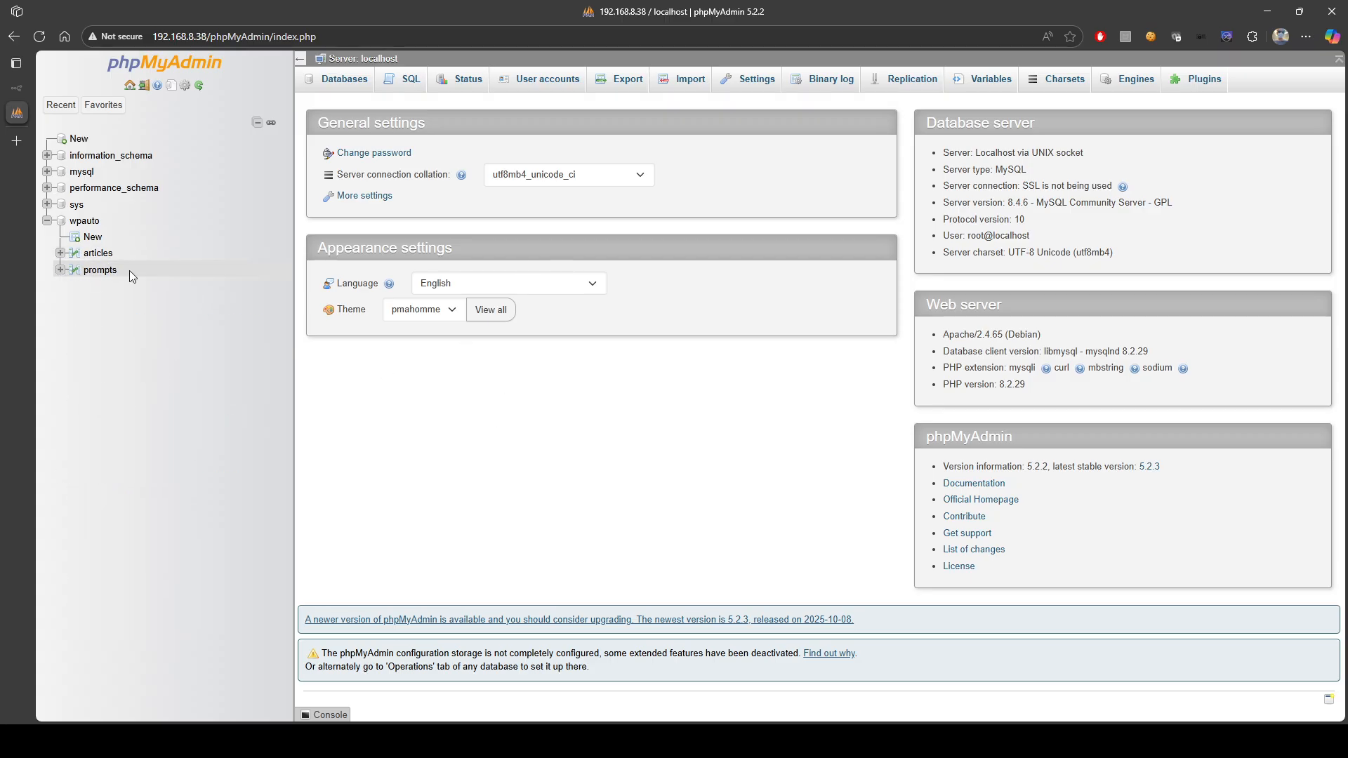
- Switch back to n8n, create a workflow with a manual trigger near the canvas's left side, and execute it
{"action": "left_click", "coordinate": [16, 88]}
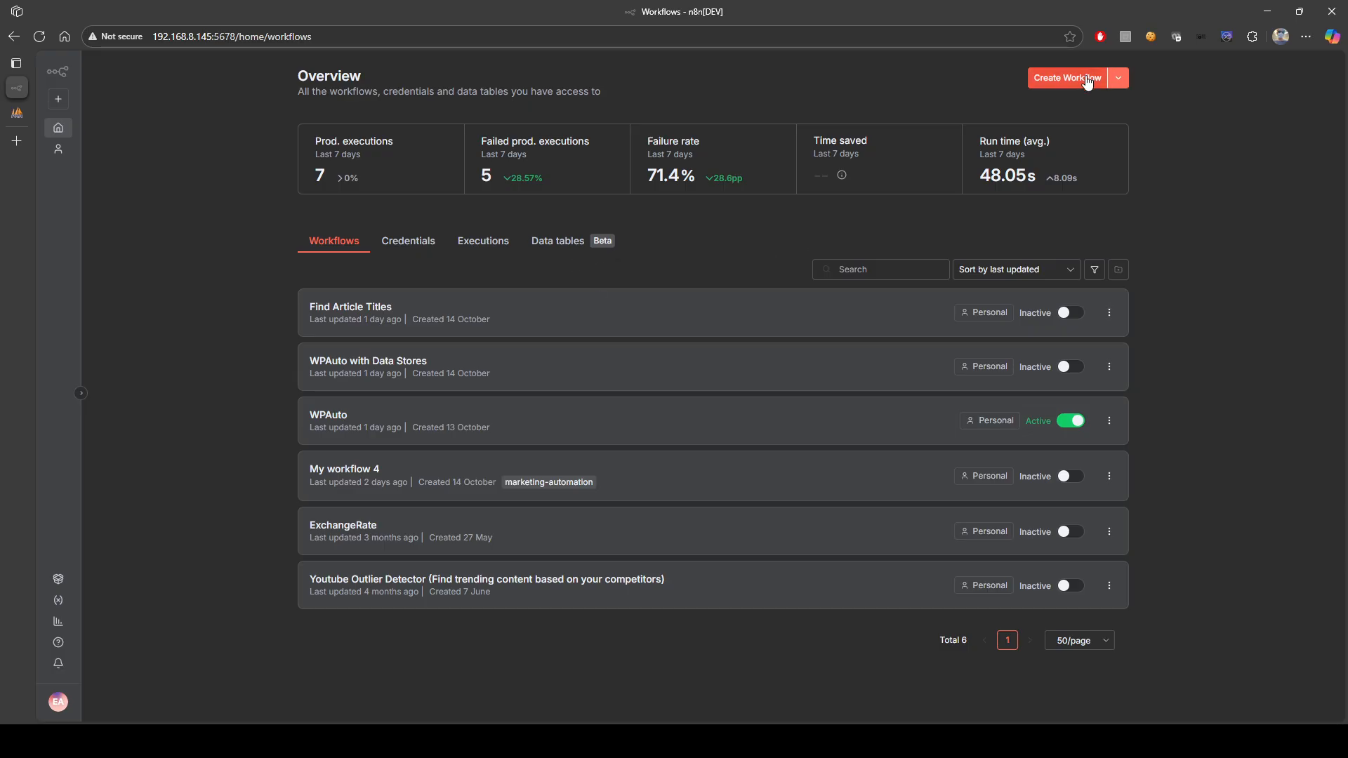
{"action": "left_click", "coordinate": [1048, 78]}
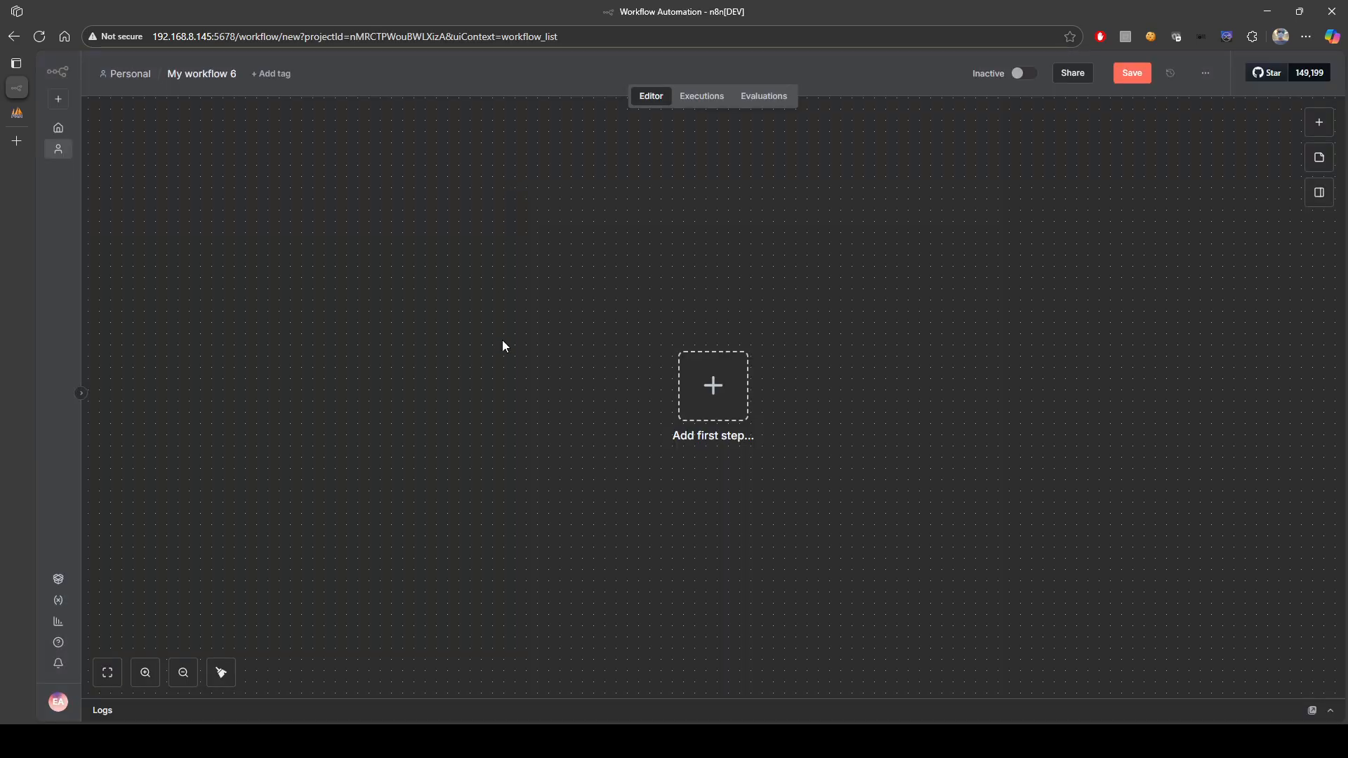
{"action": "left_click", "coordinate": [713, 386]}
{"action": "left_click", "coordinate": [1090, 230]}
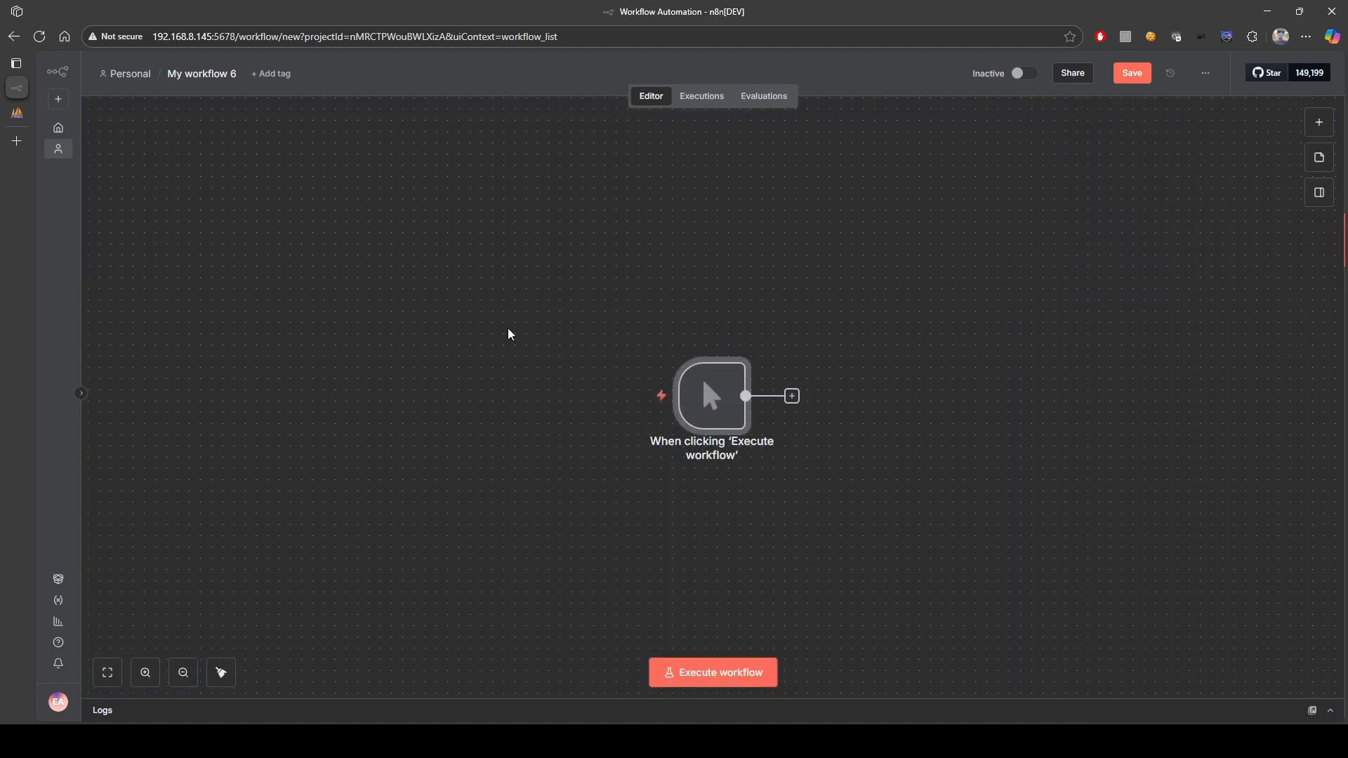
{"action": "left_click_drag", "start_coordinate": [710, 396], "coordinate": [306, 397]}
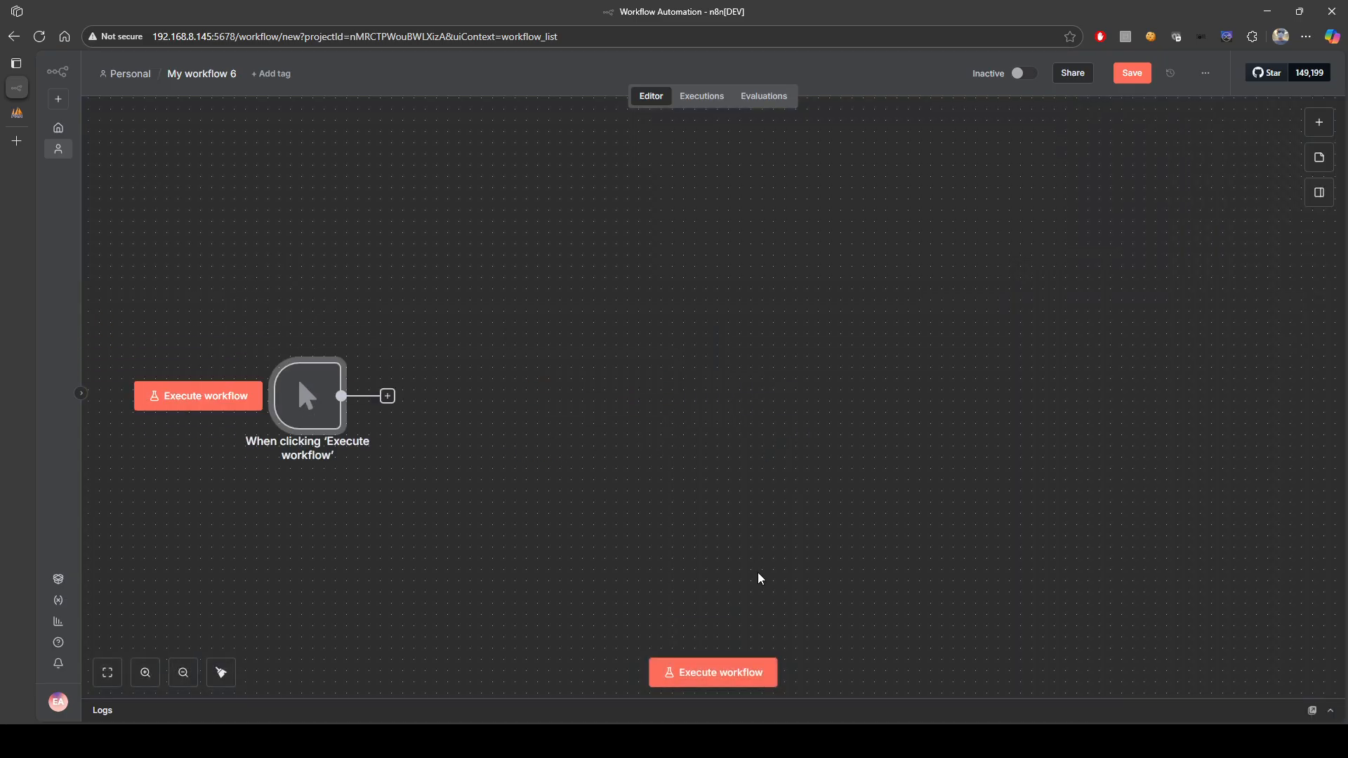
{"action": "left_click", "coordinate": [702, 676]}
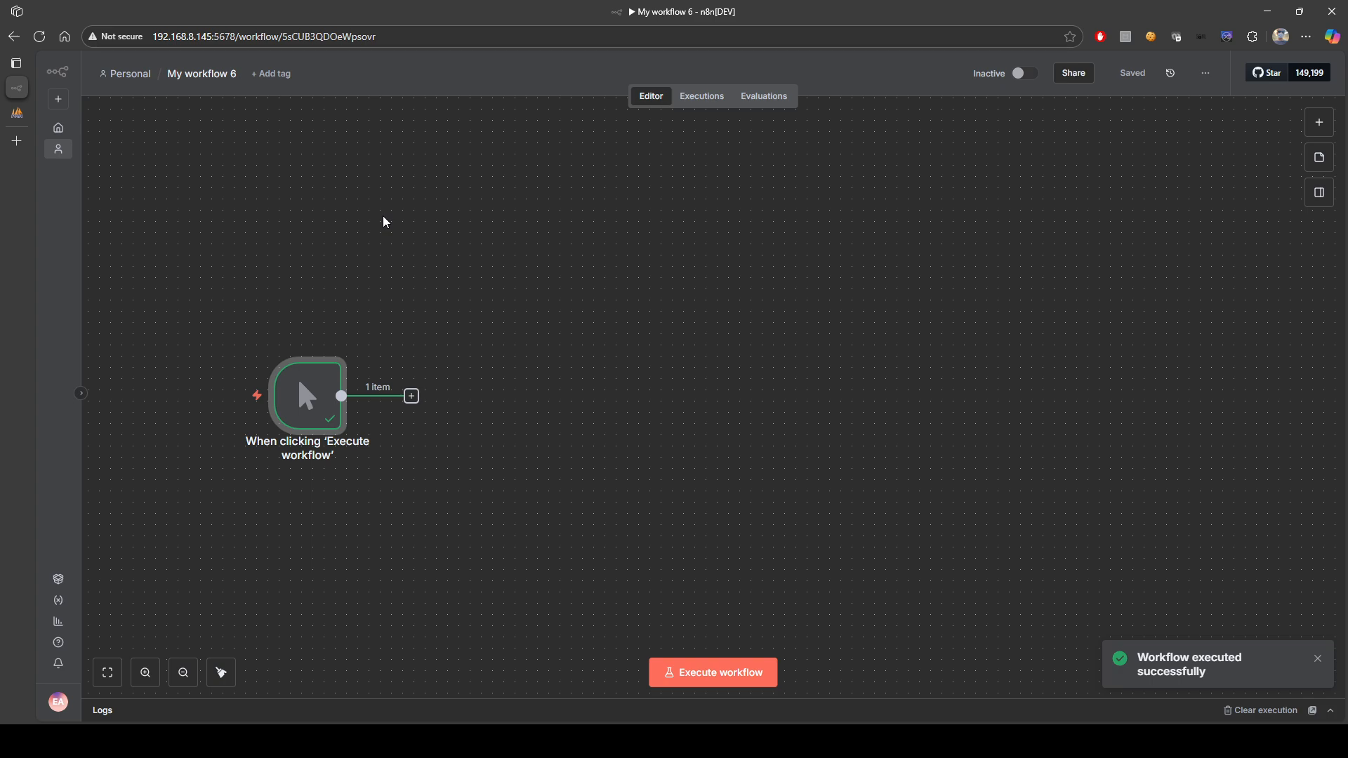
- Open the WPAutomate_articles data table in the Personal project and examine its columns and rows
{"action": "left_click", "coordinate": [132, 75]}
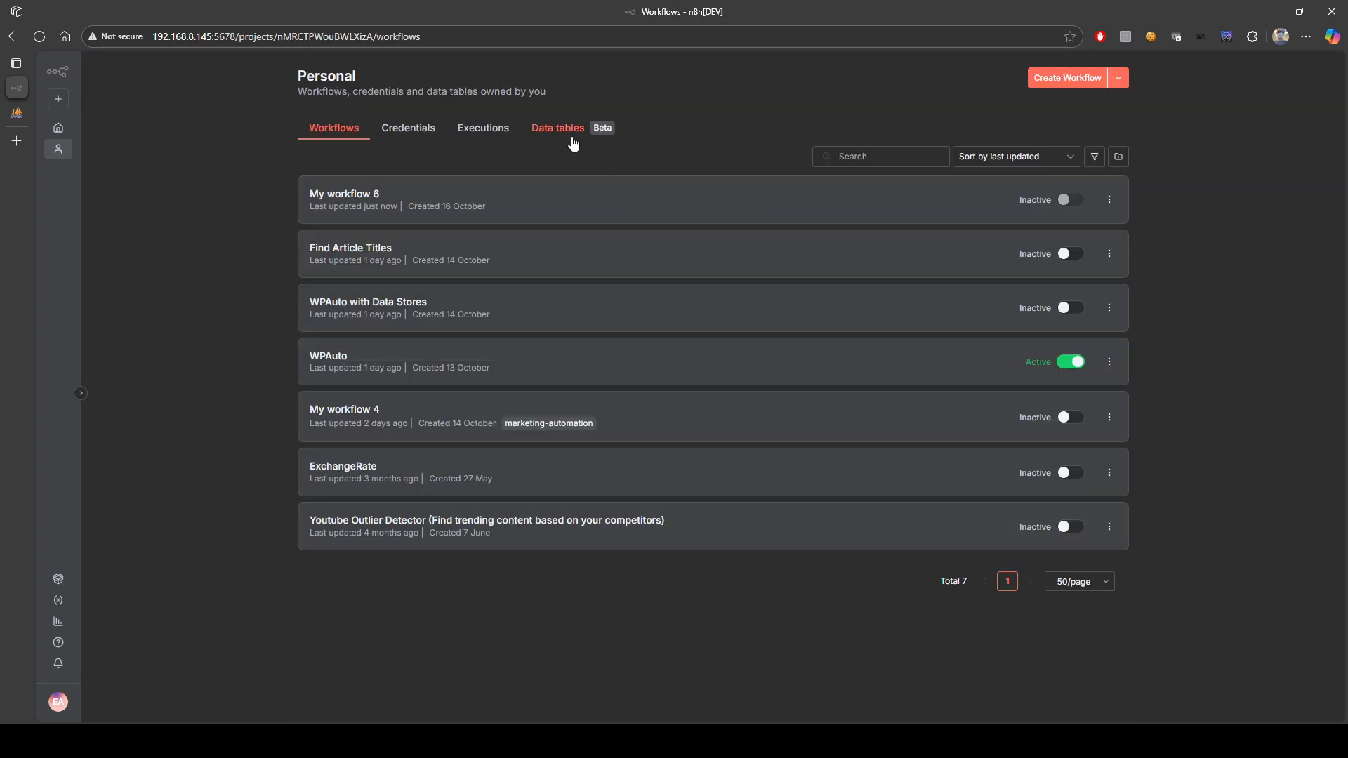
{"action": "left_click", "coordinate": [570, 136]}
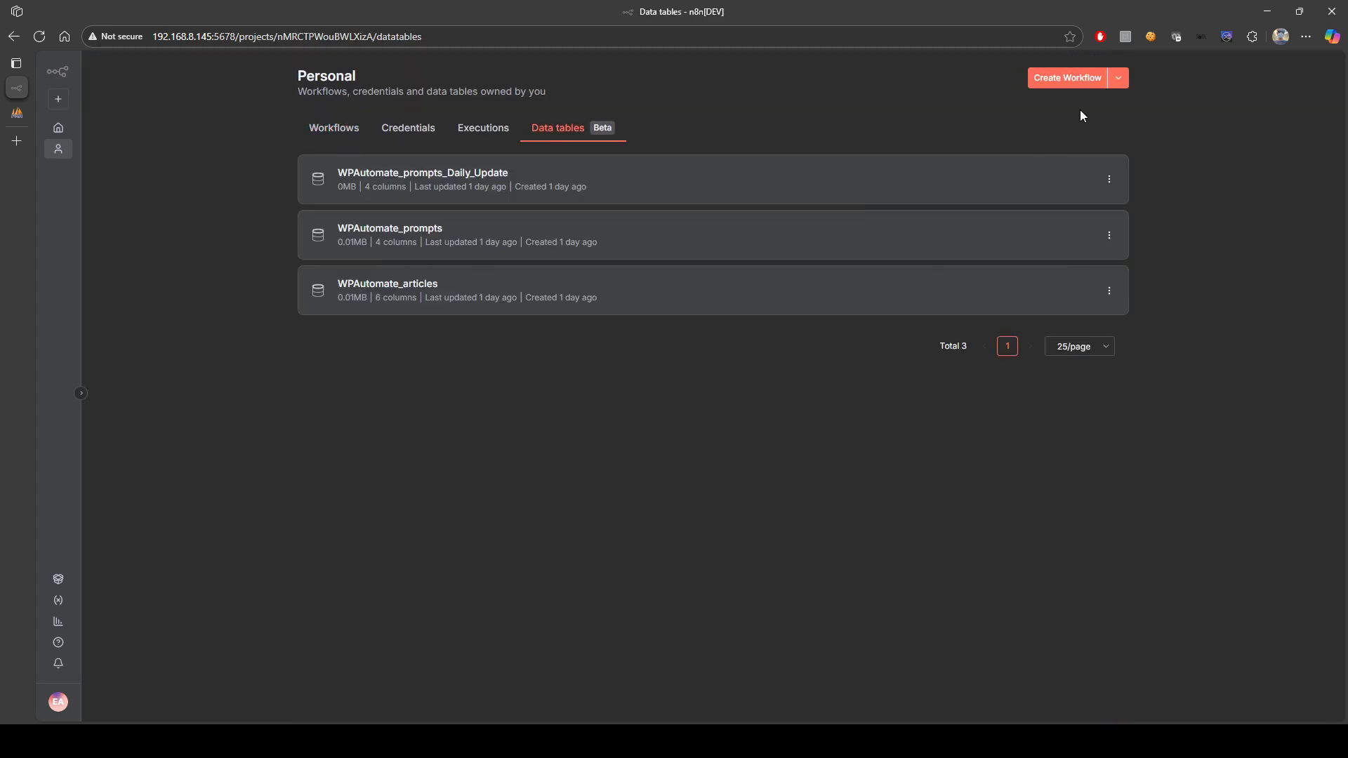
{"action": "left_click", "coordinate": [1118, 79]}
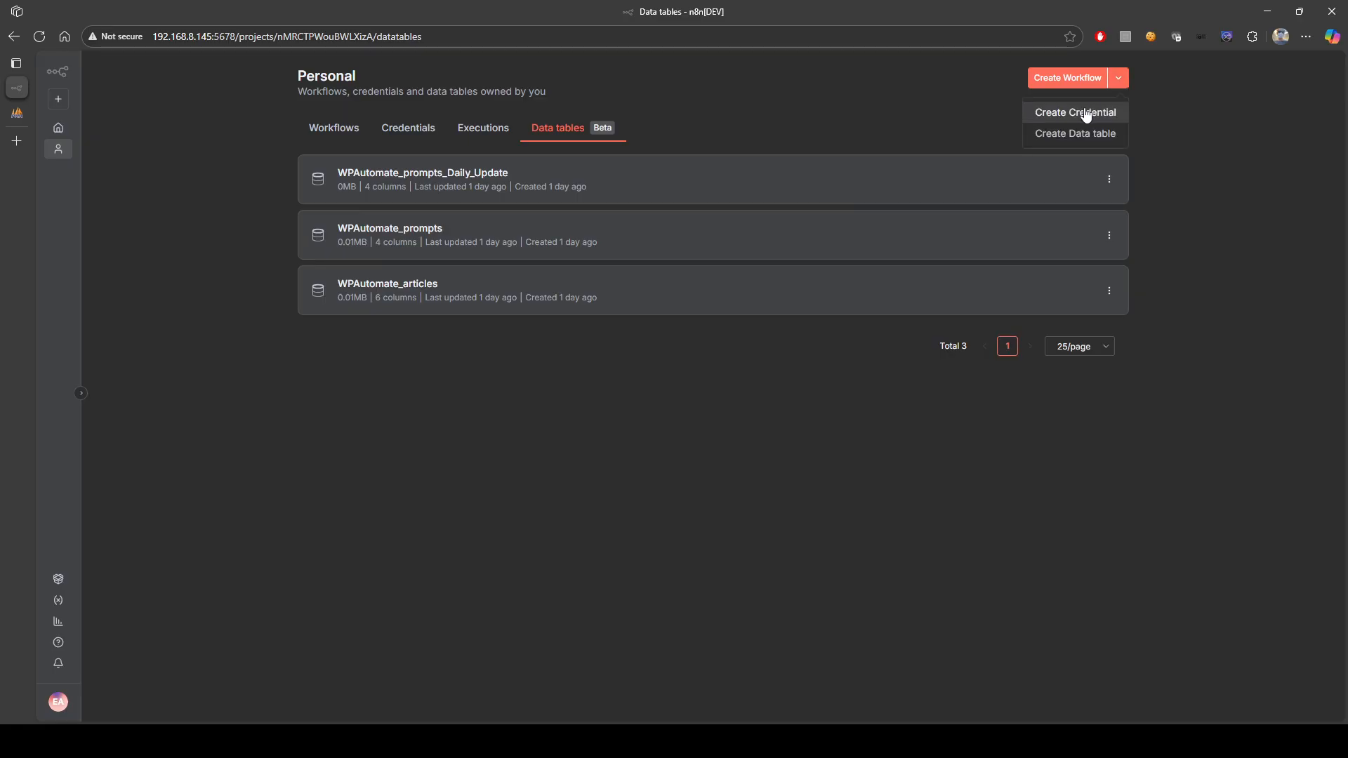
{"action": "left_click", "coordinate": [453, 479]}
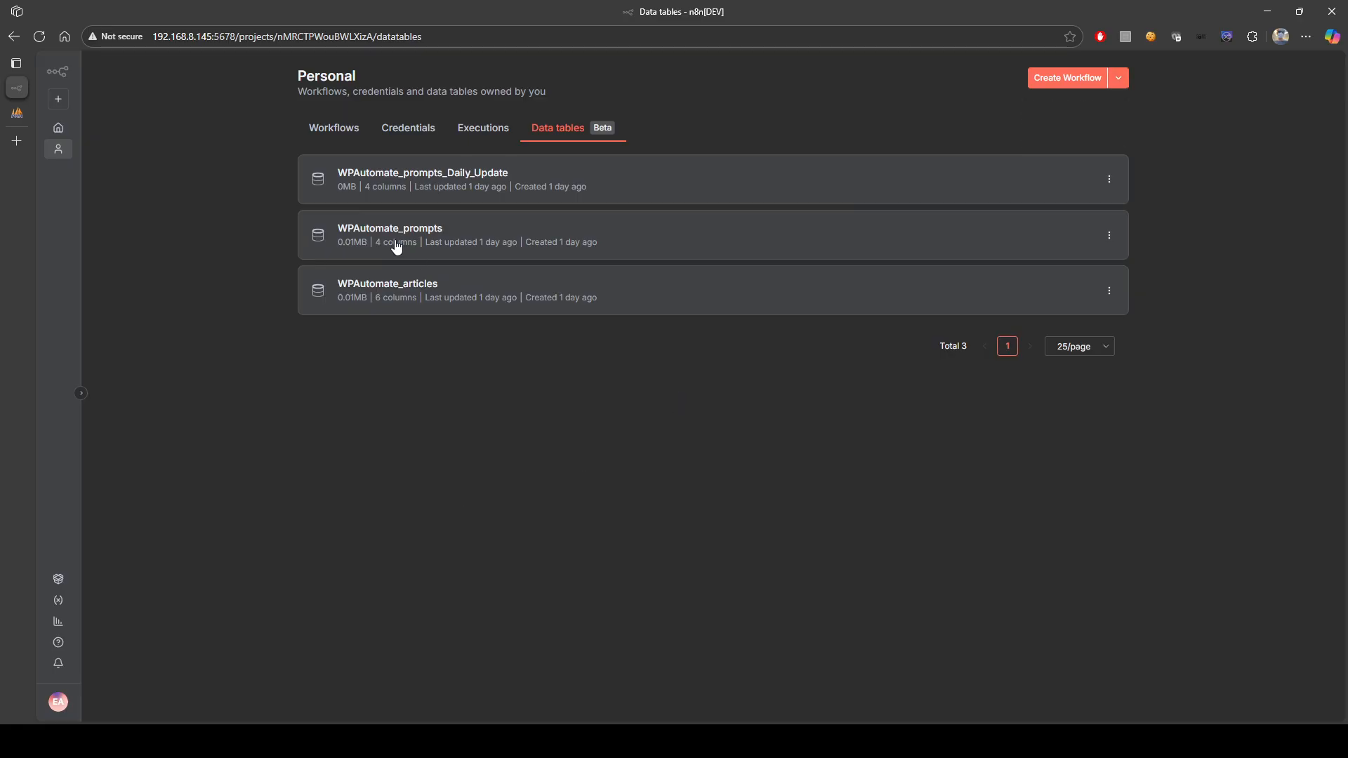
{"action": "left_click", "coordinate": [344, 300]}
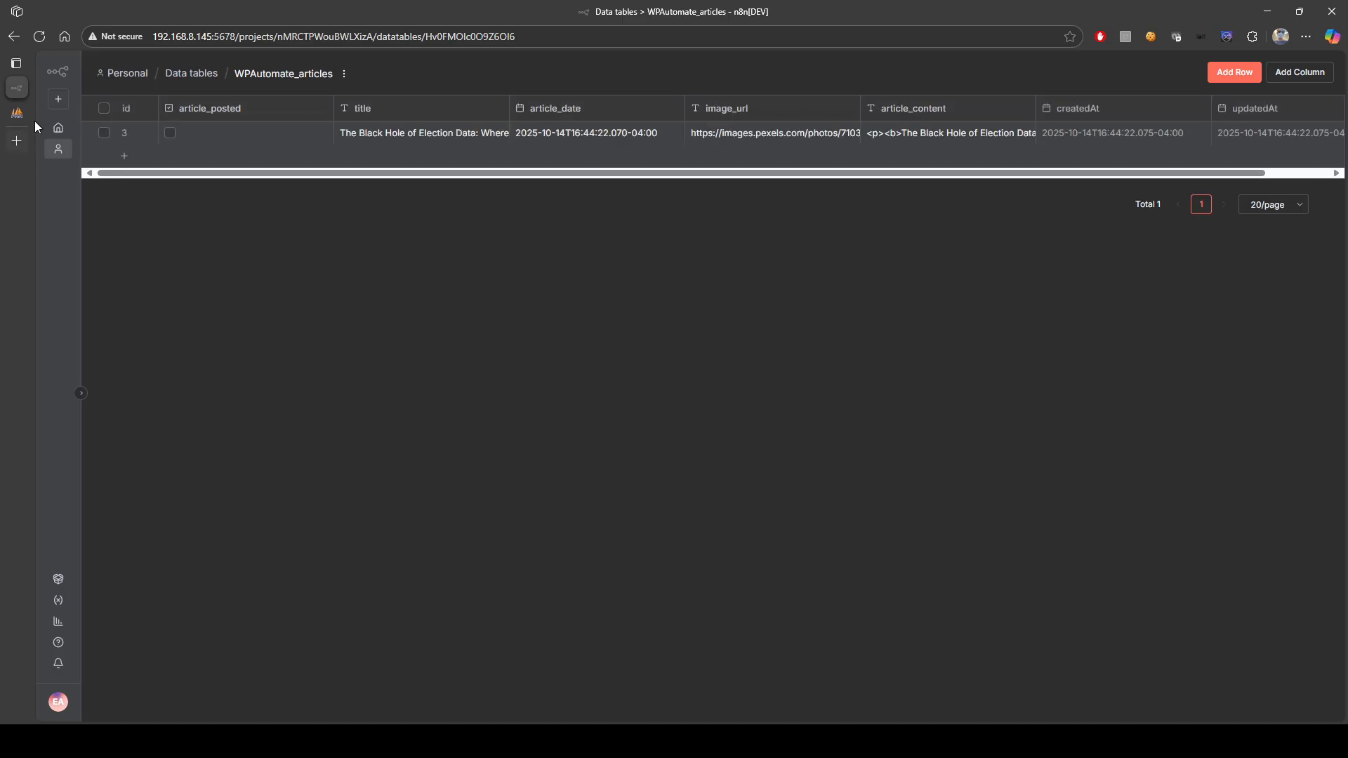
{"action": "left_click", "coordinate": [61, 130]}
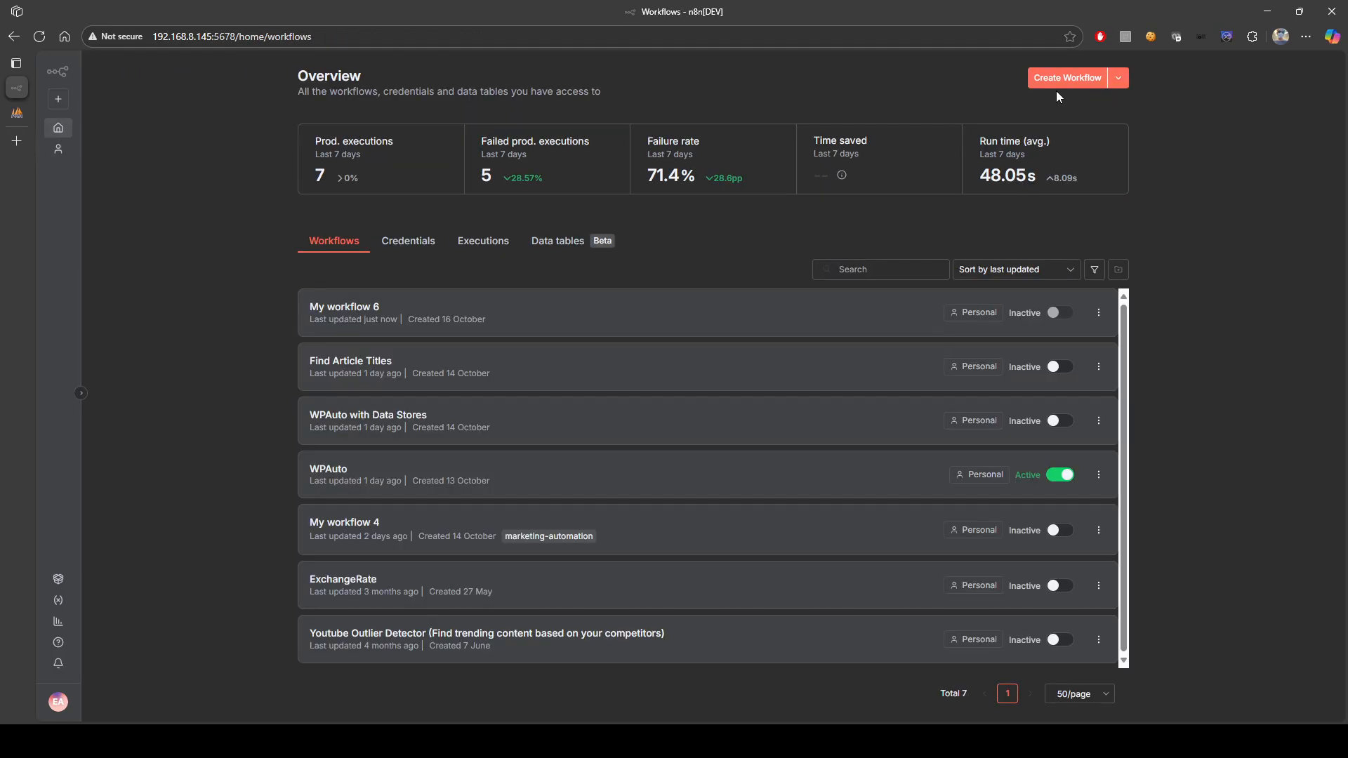
{"action": "left_click", "coordinate": [570, 245]}
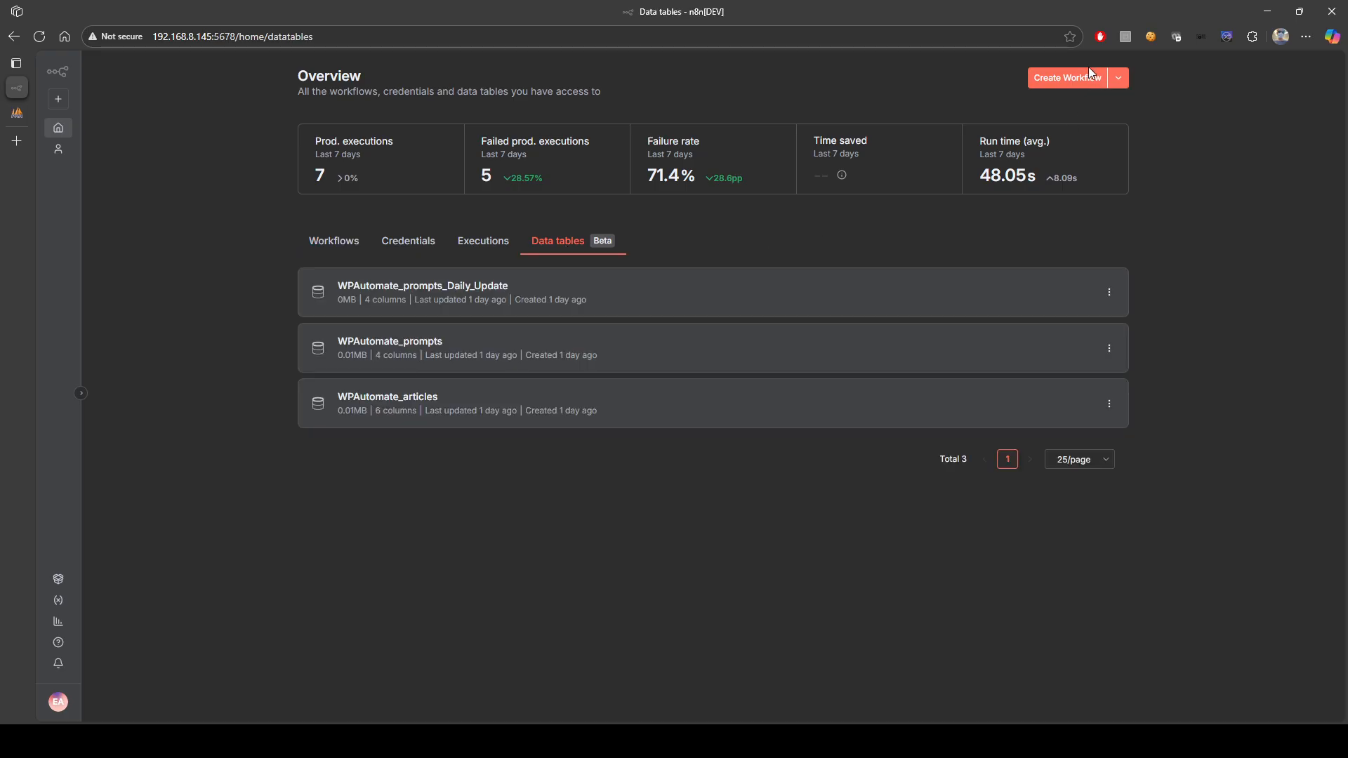
{"action": "left_click", "coordinate": [1050, 79]}
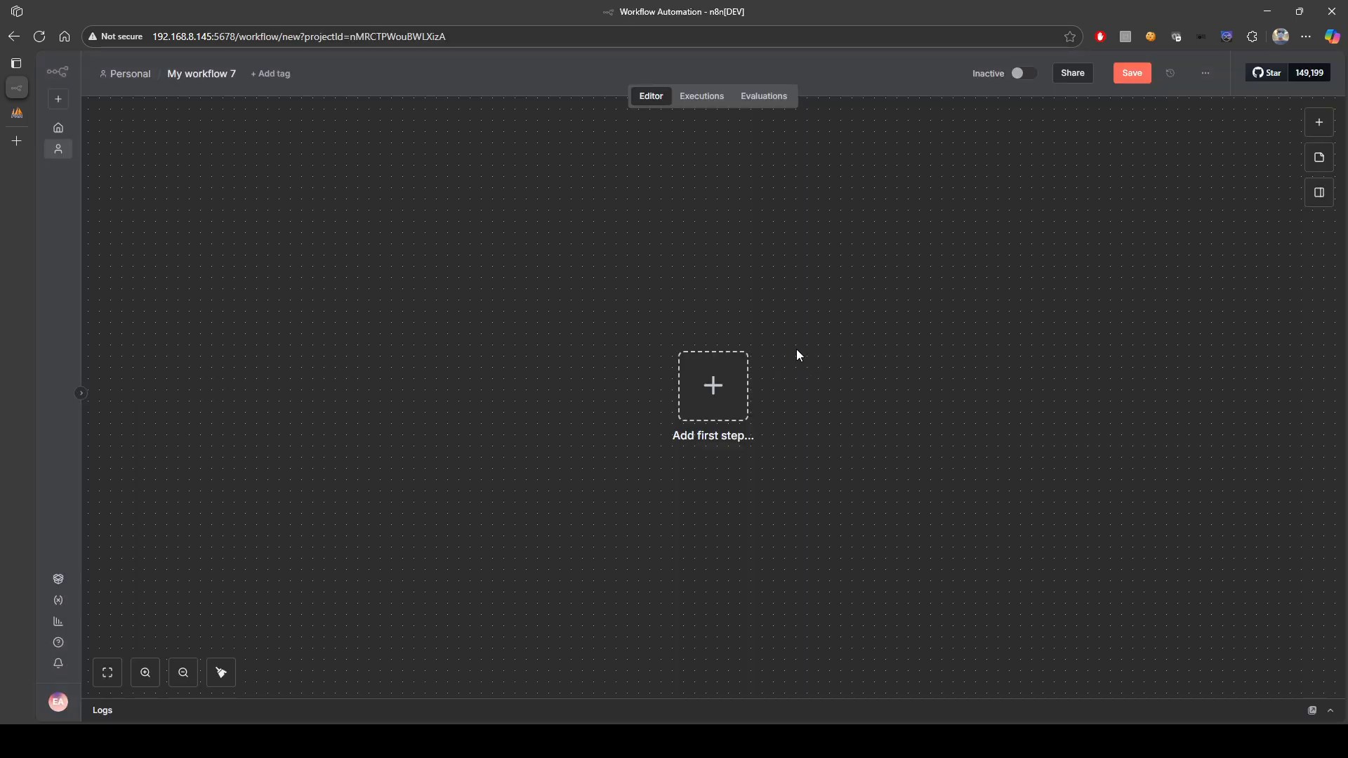
{"action": "left_click", "coordinate": [57, 127]}
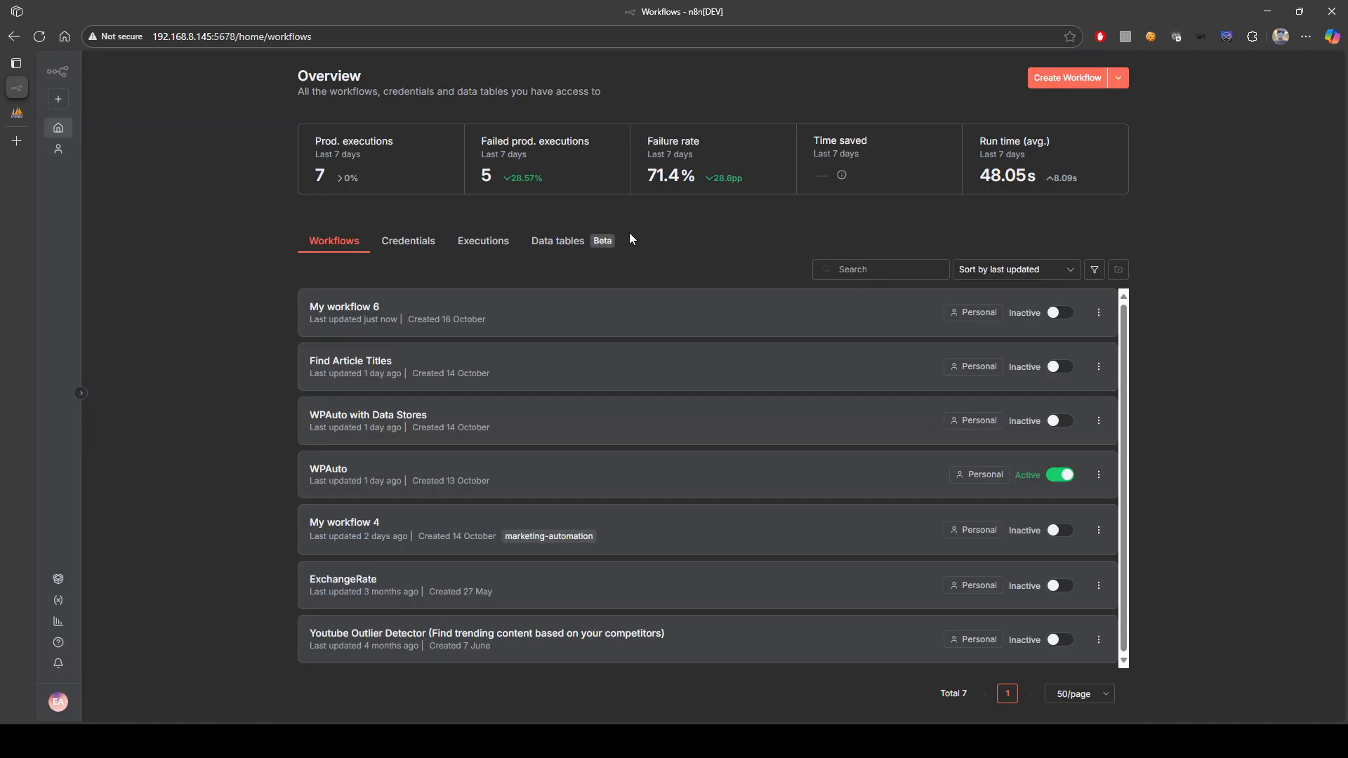
- Create a new data table named "items"
{"action": "left_click", "coordinate": [562, 242]}
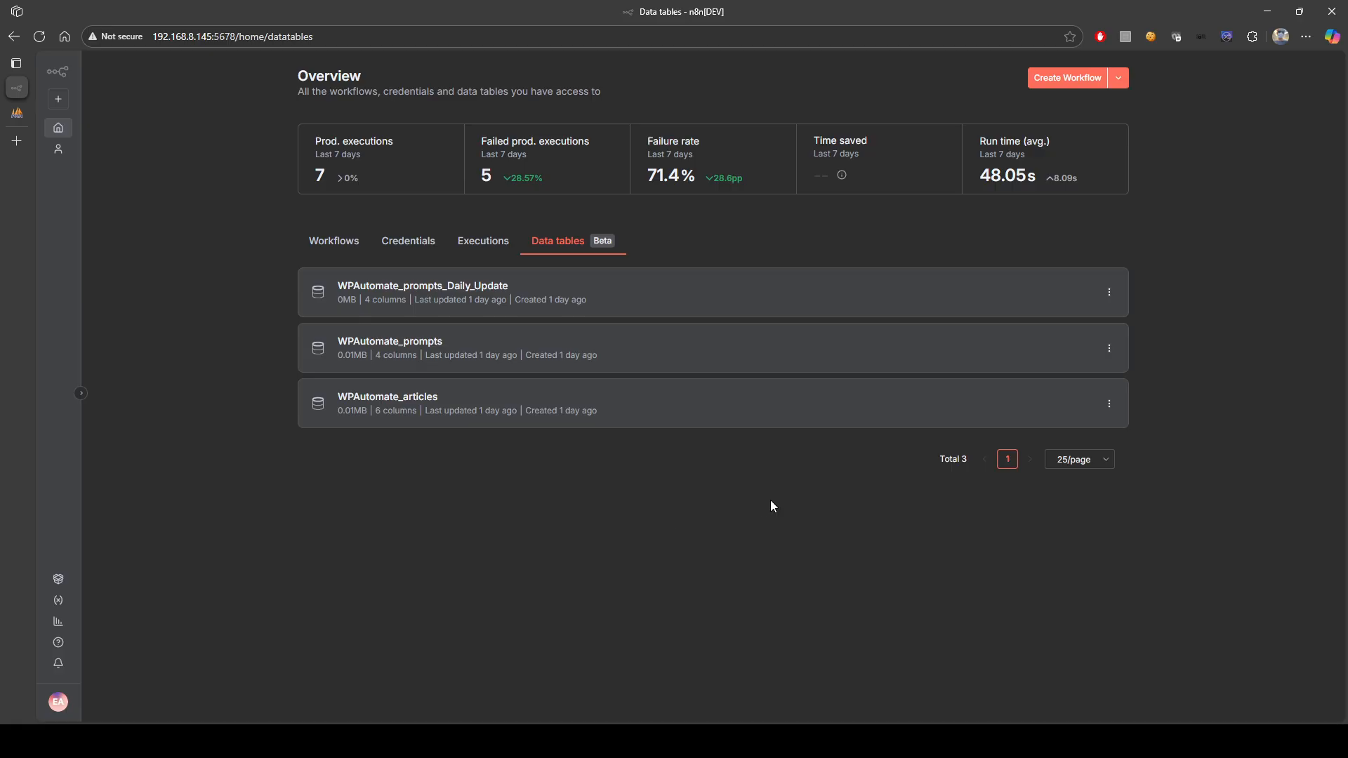
{"action": "left_click", "coordinate": [1117, 84]}
{"action": "left_click", "coordinate": [1103, 133]}
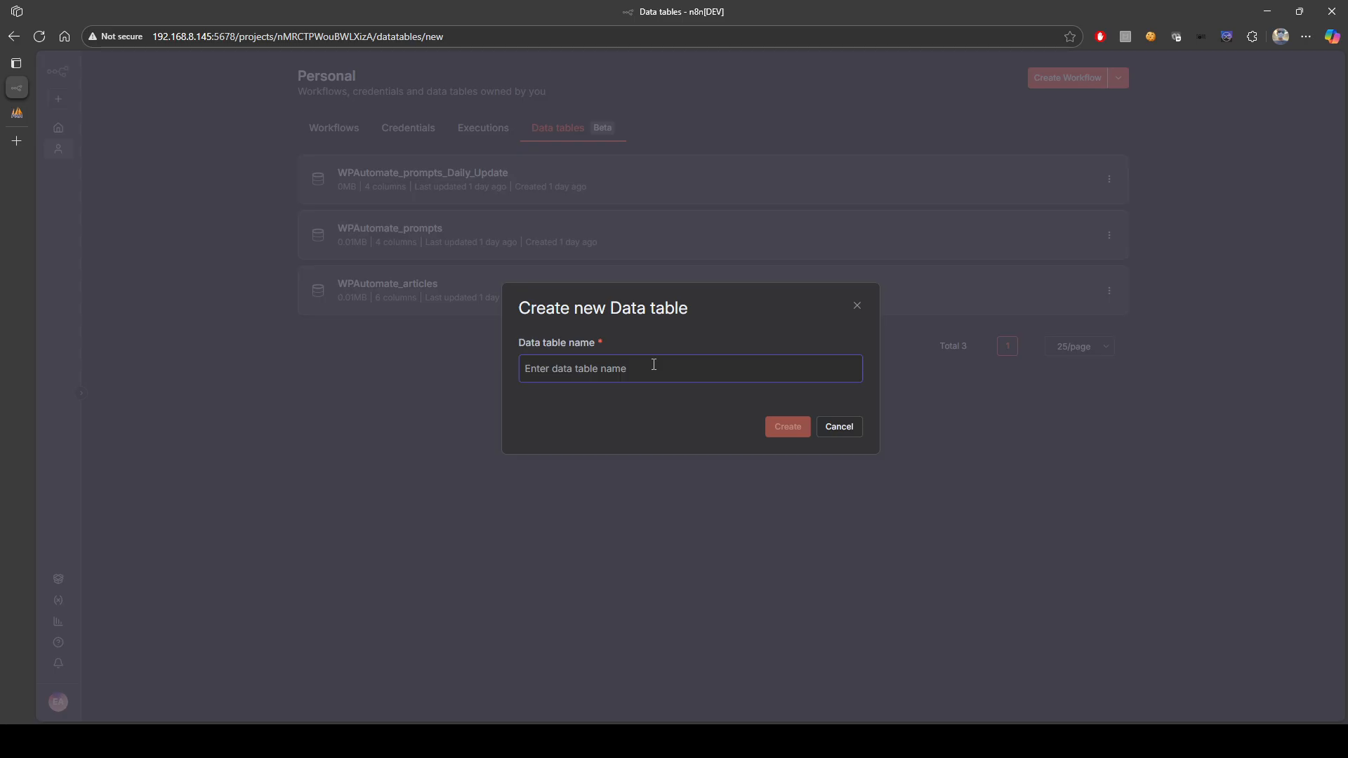
{"action": "type", "text": "items"}
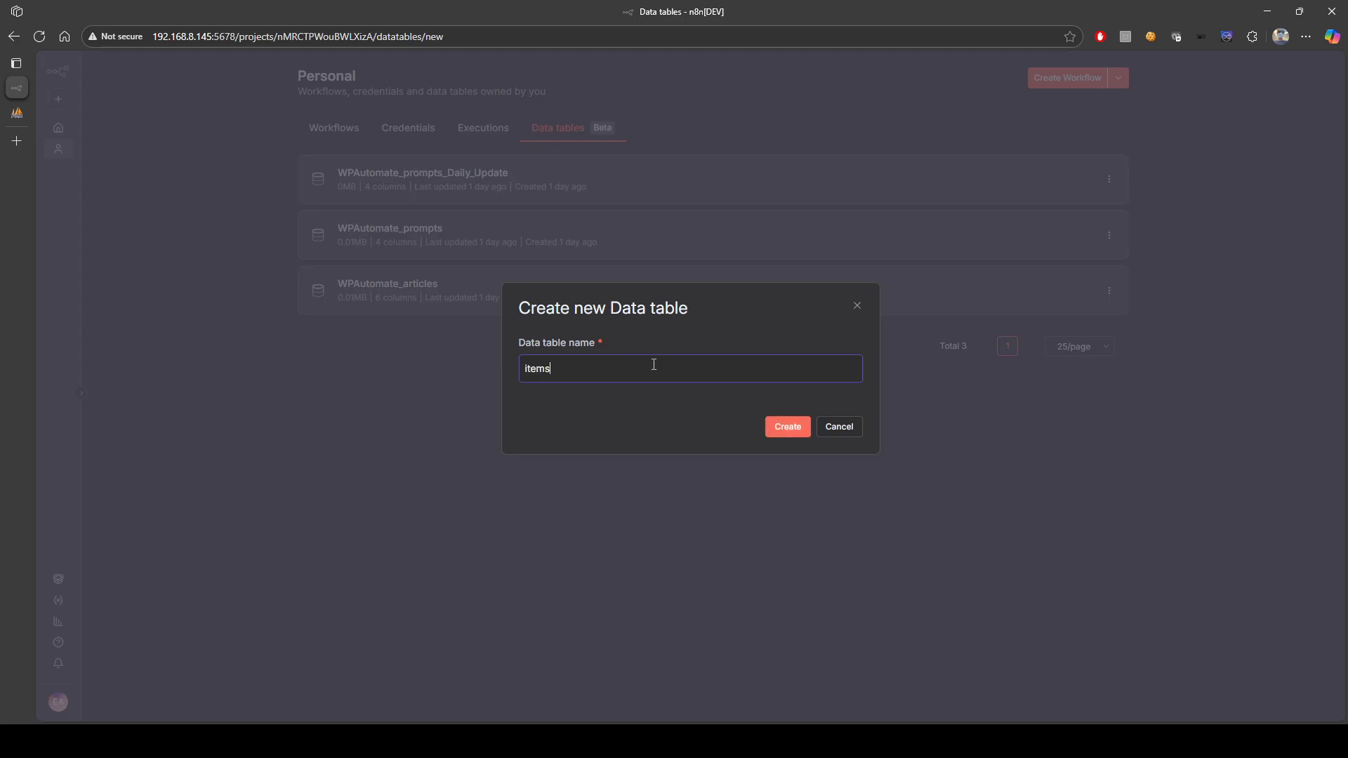
{"action": "key", "text": "Return"}
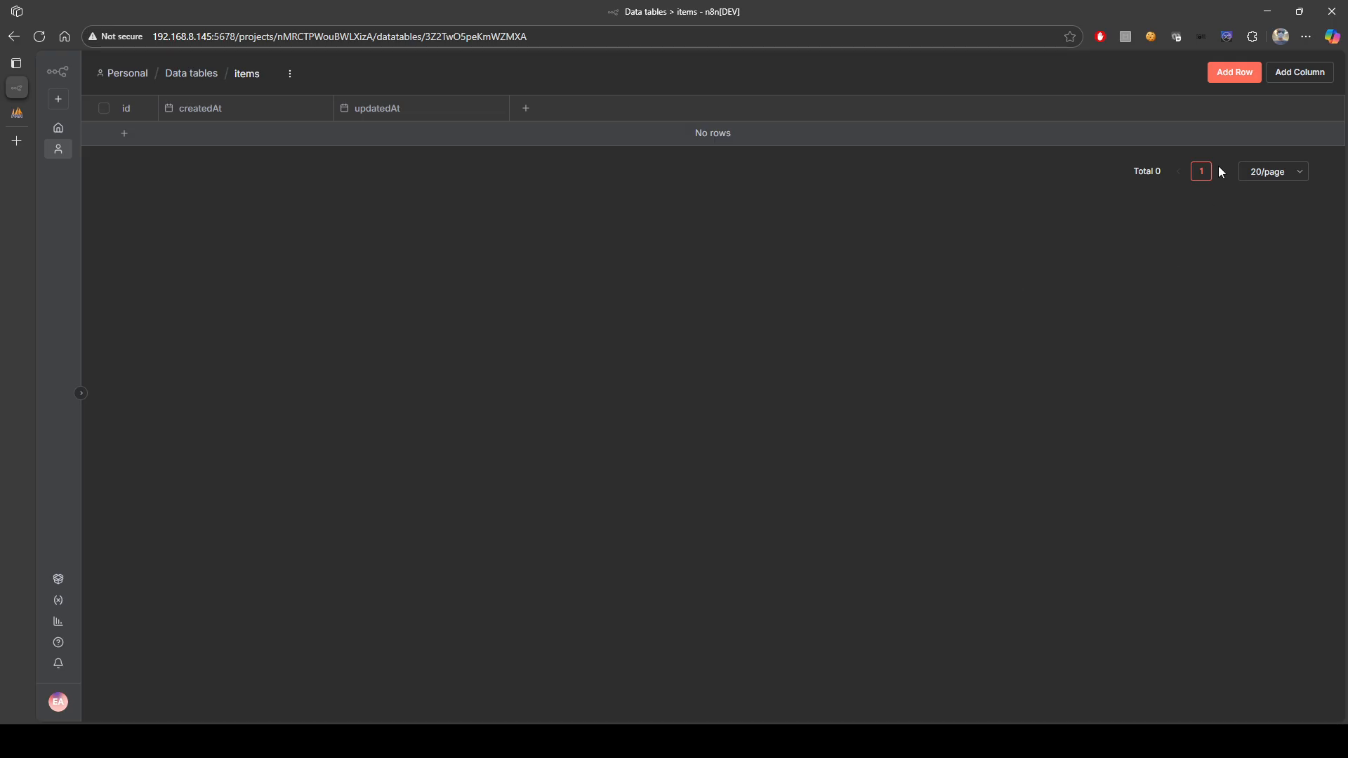
- Add a string column named "item_name" to the items data table
{"action": "left_click", "coordinate": [1320, 78]}
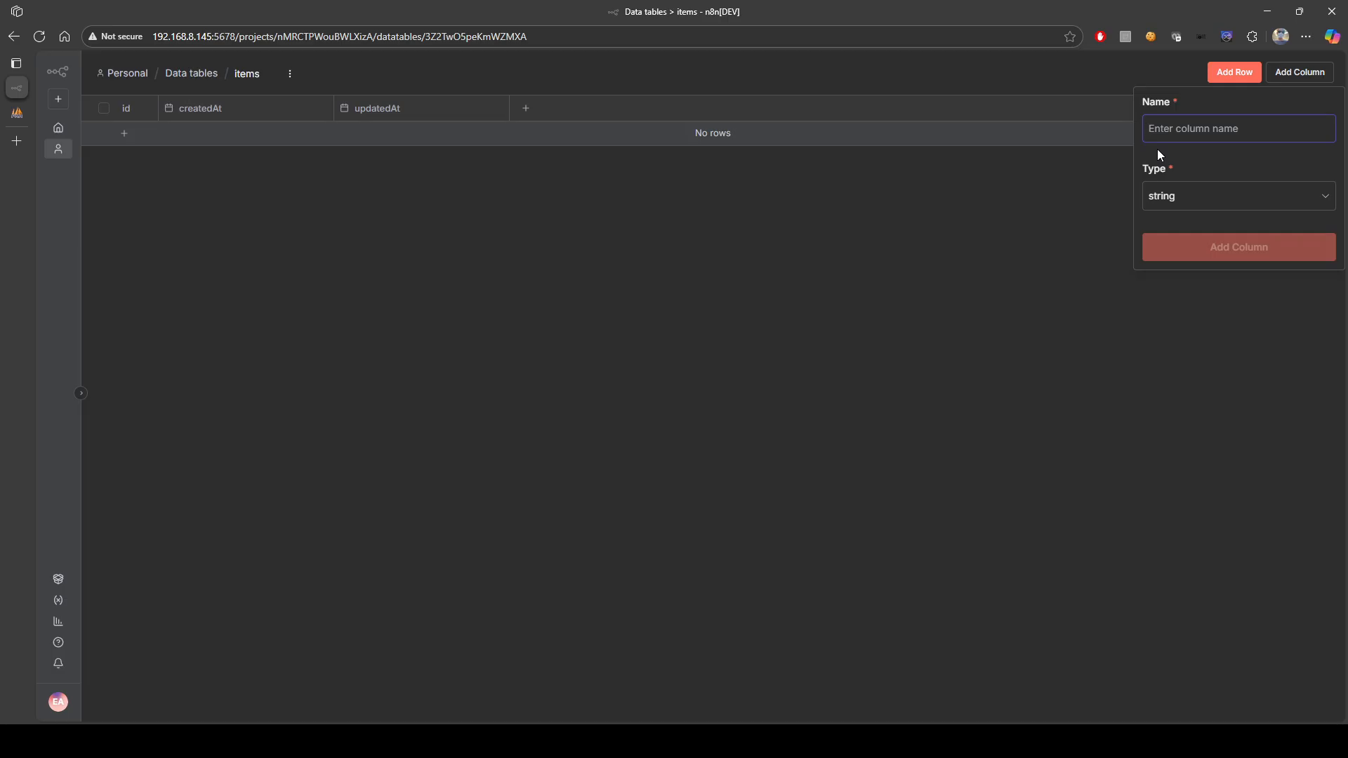
{"action": "type", "text": "item_name"}
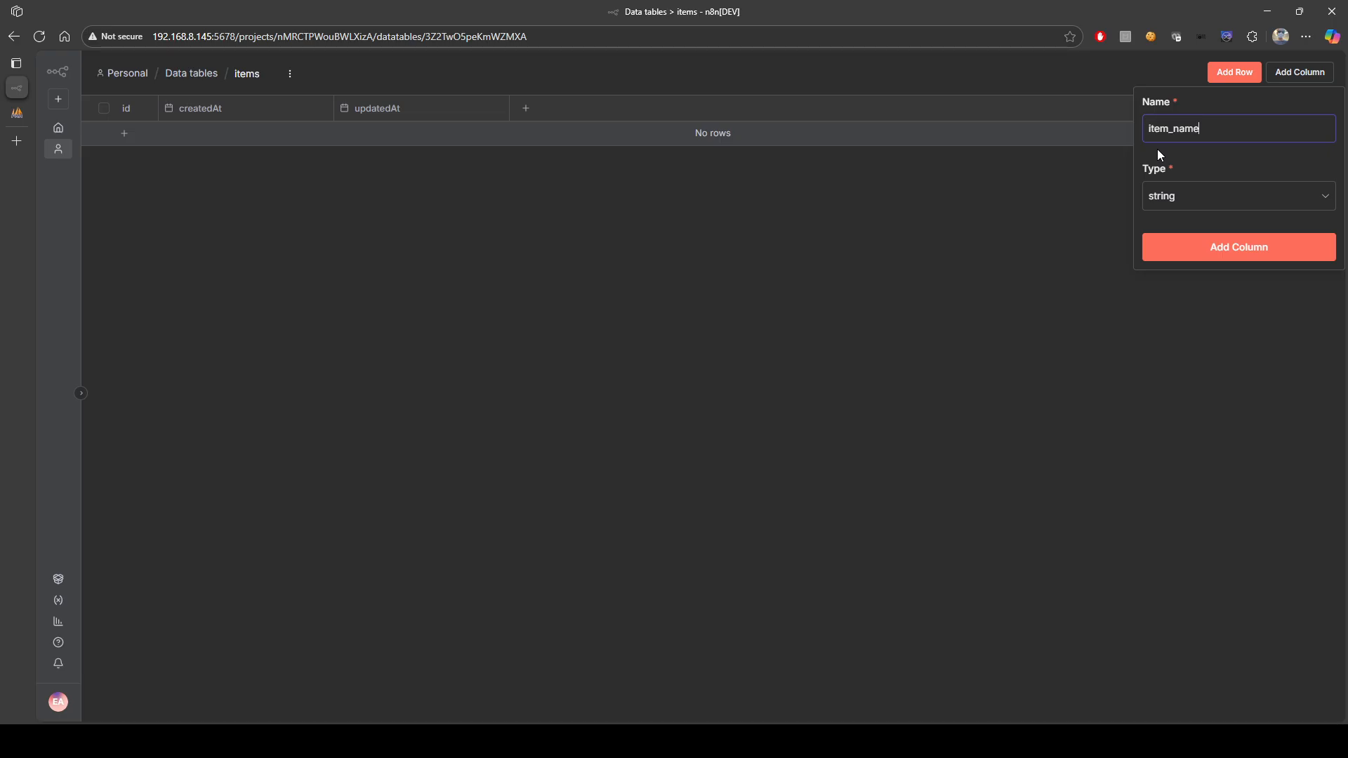
{"action": "left_click", "coordinate": [1168, 250]}
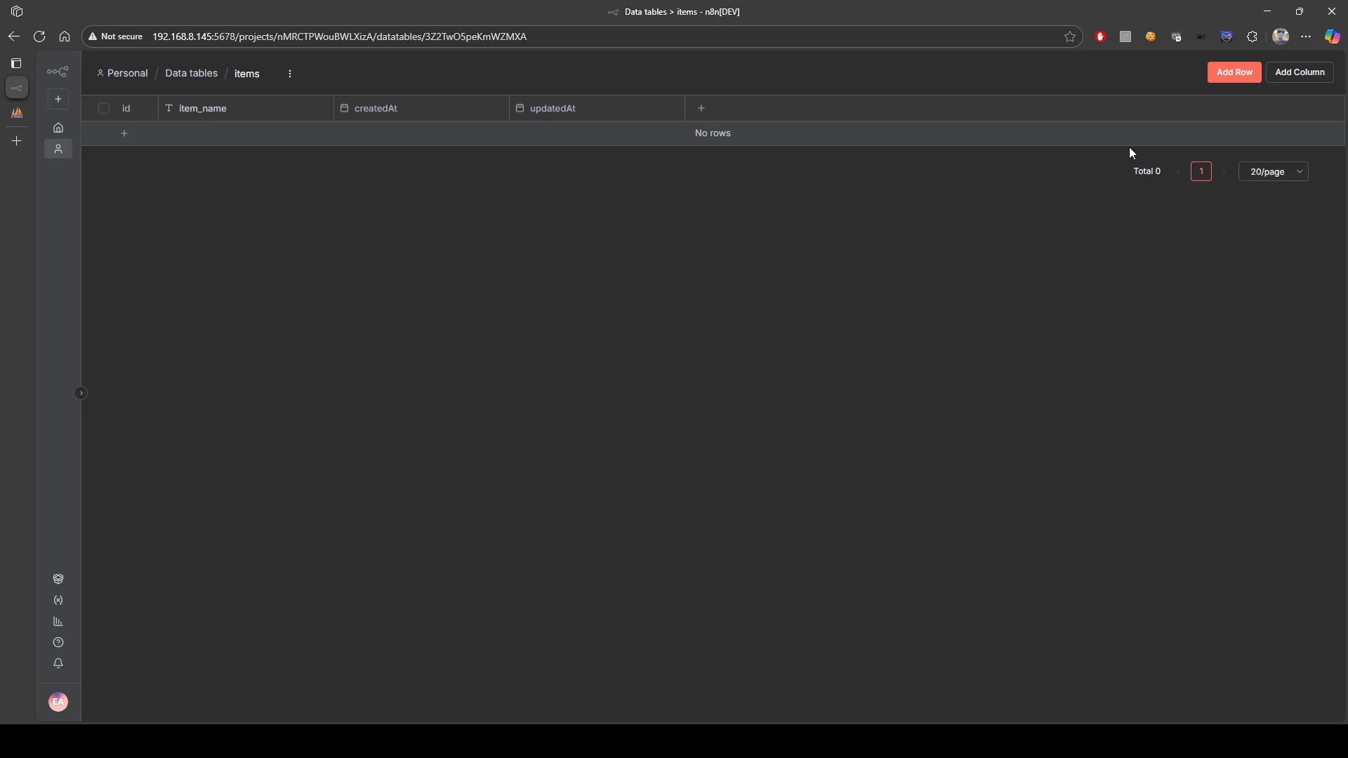
- Add a number column named "item_price" to the items data table
{"action": "left_click", "coordinate": [1283, 77]}
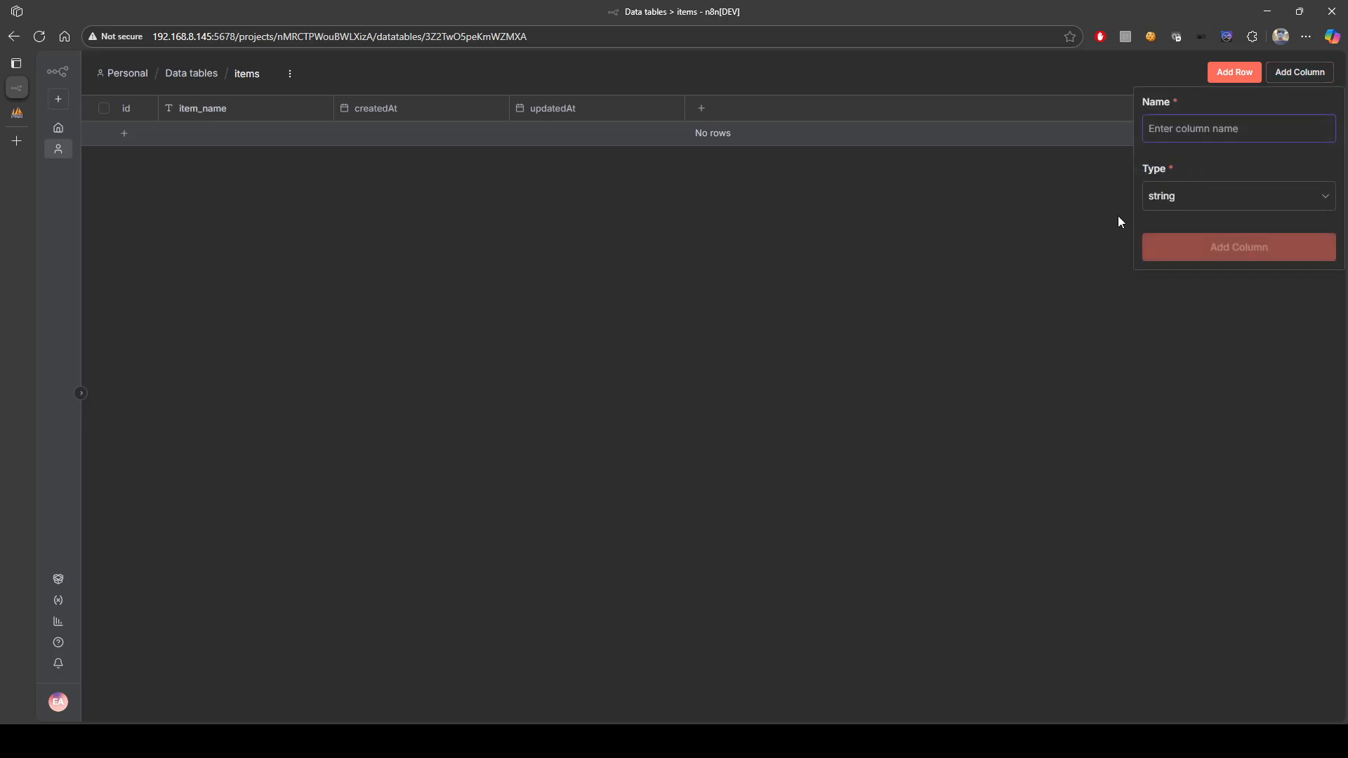
{"action": "type", "text": "item"}
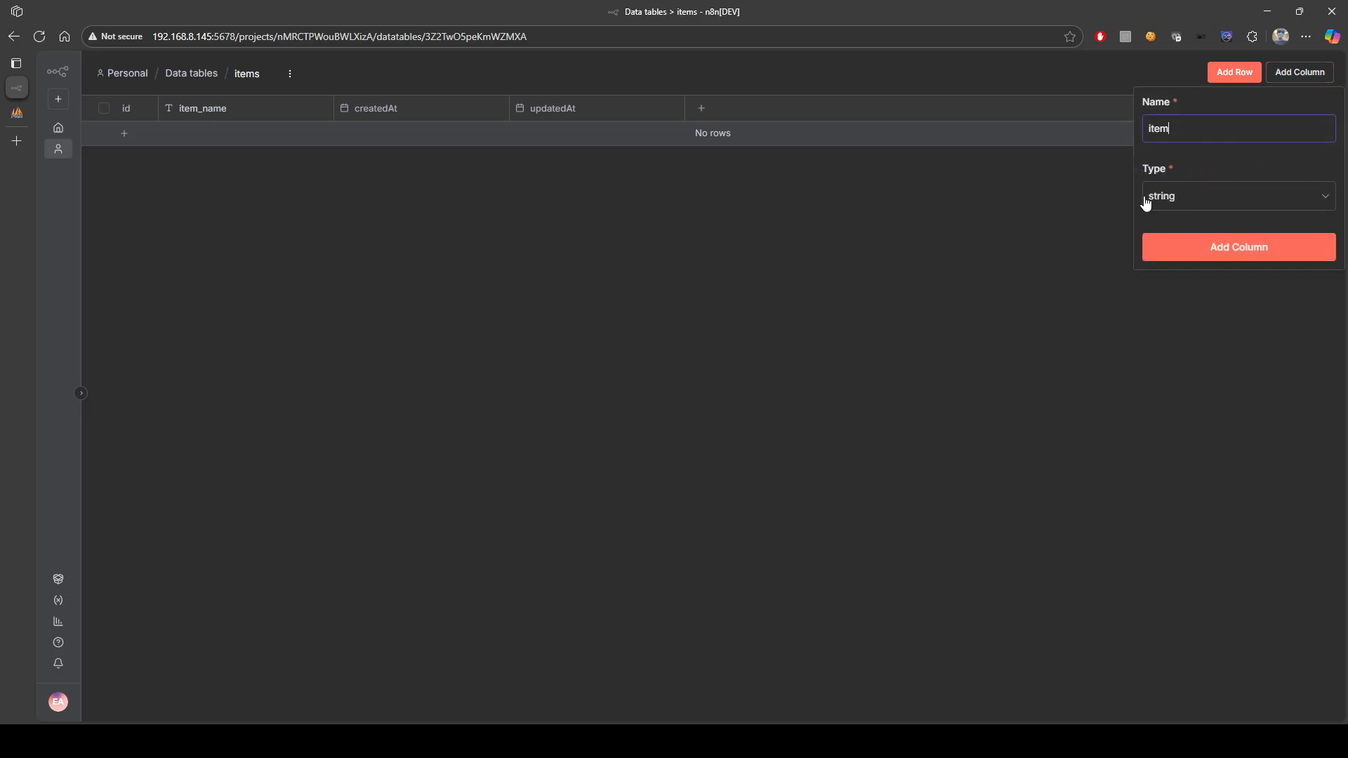
{"action": "type", "text": "_orice"}
{"action": "key", "text": "BackSpace"}
{"action": "key", "text": "BackSpace"}
{"action": "key", "text": "BackSpace"}
{"action": "key", "text": "BackSpace"}
{"action": "key", "text": "BackSpace"}
{"action": "type", "text": "price"}
{"action": "left_click", "coordinate": [1191, 203]}
{"action": "left_click", "coordinate": [1198, 256]}
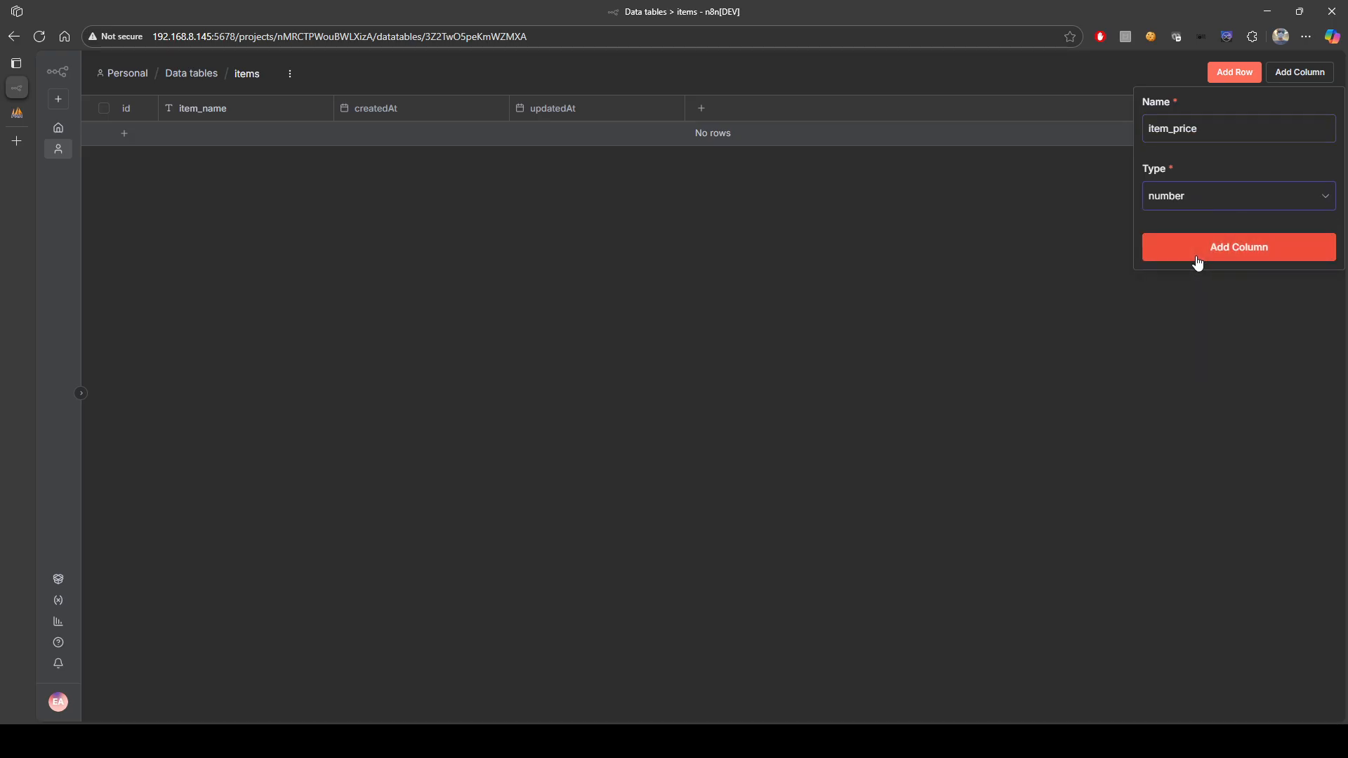
{"action": "left_click", "coordinate": [1198, 253]}
- Add a boolean column named "available" to the items data table
{"action": "left_click", "coordinate": [1306, 73]}
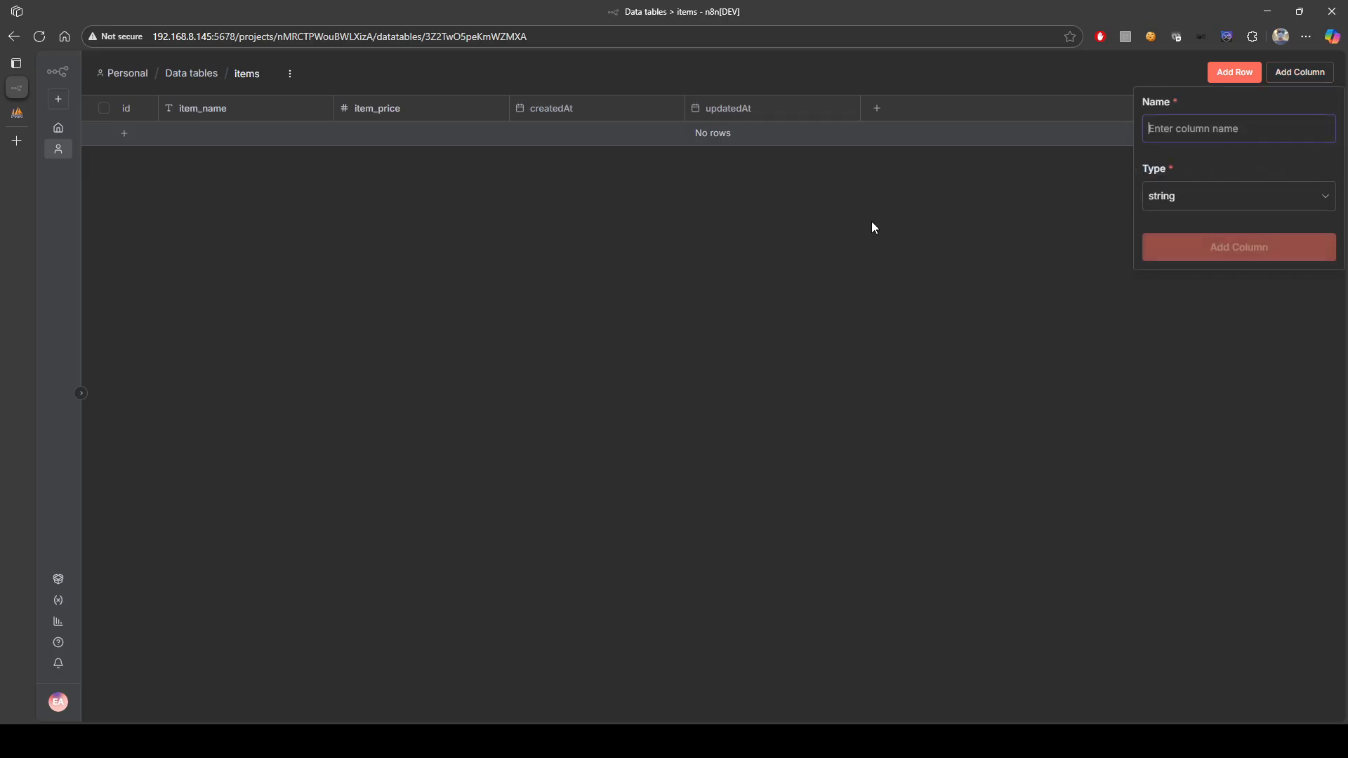
{"action": "type", "text": "available"}
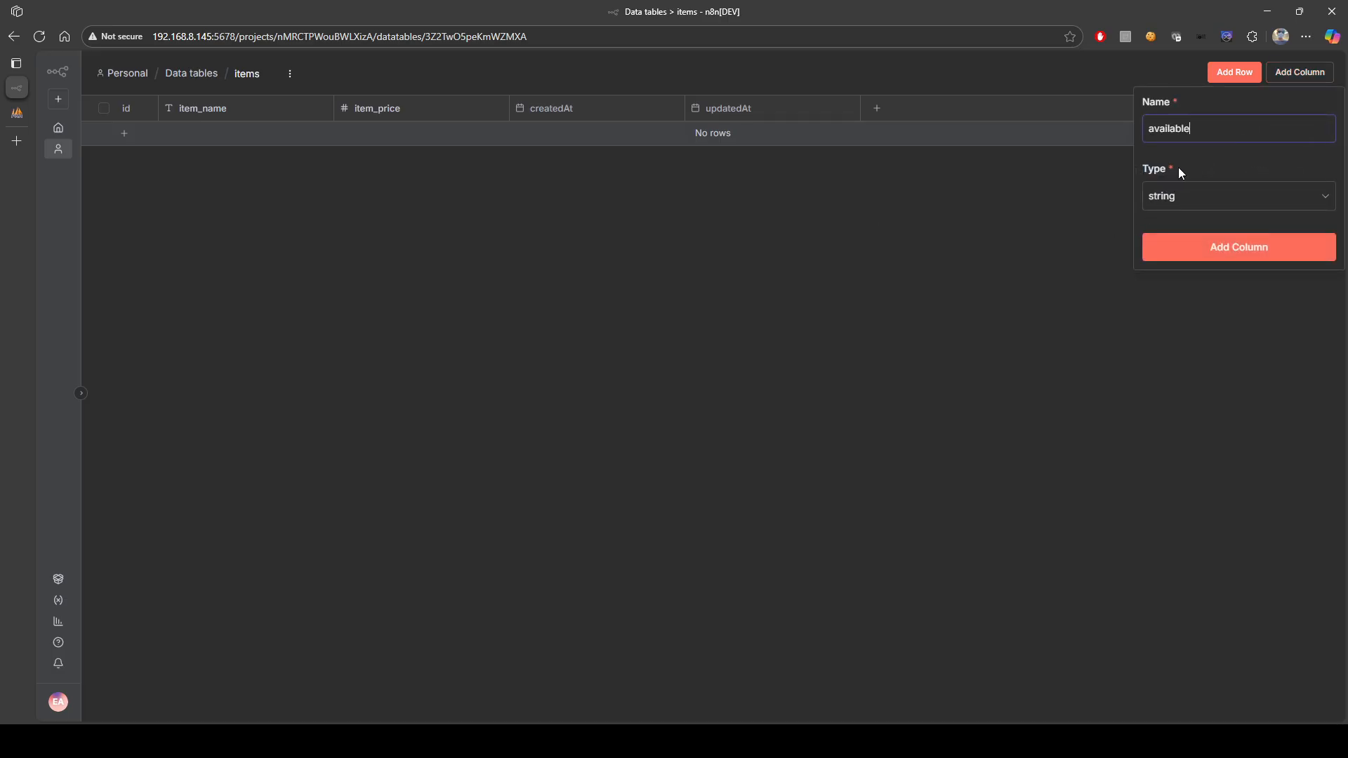
{"action": "left_click", "coordinate": [1233, 205]}
{"action": "left_click", "coordinate": [1218, 284]}
{"action": "left_click", "coordinate": [1223, 255]}
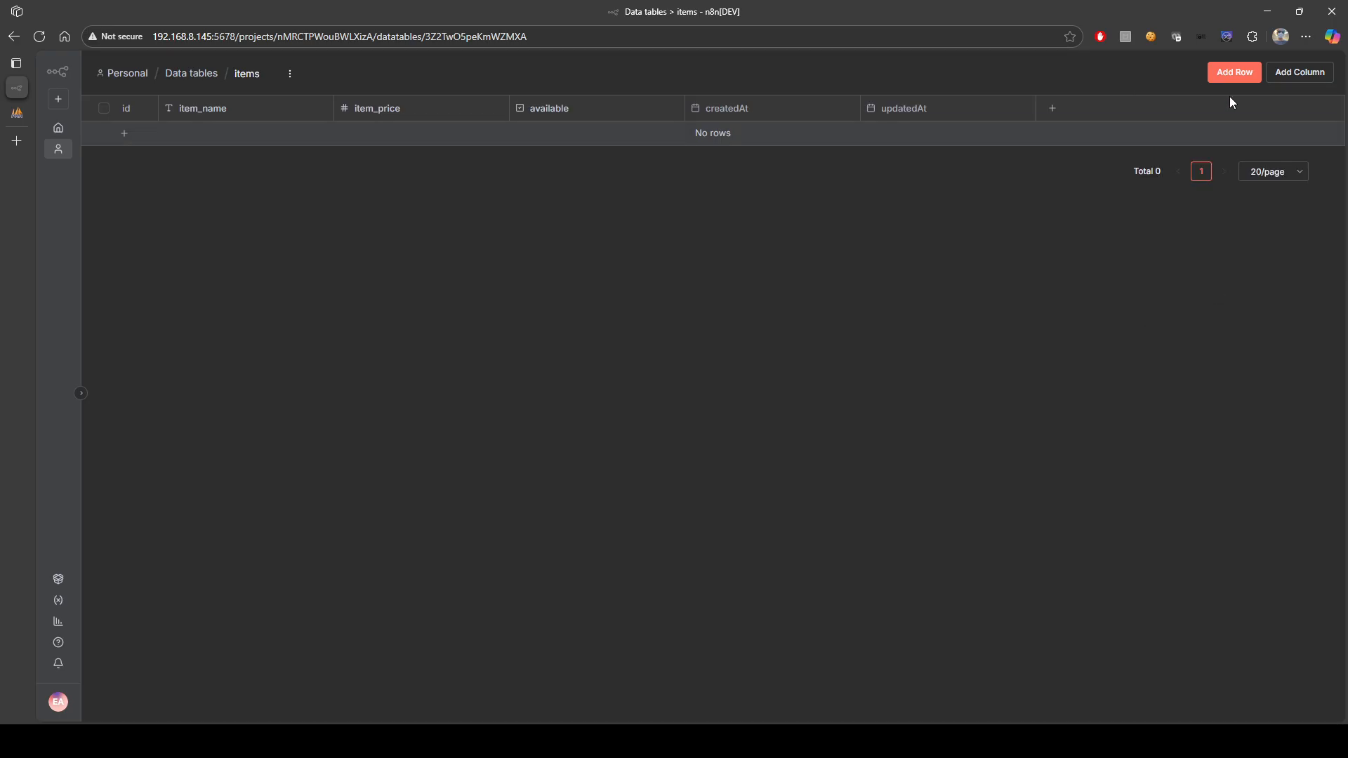
- Add a date column named "last_updated" to the items data table
{"action": "left_click", "coordinate": [1296, 74]}
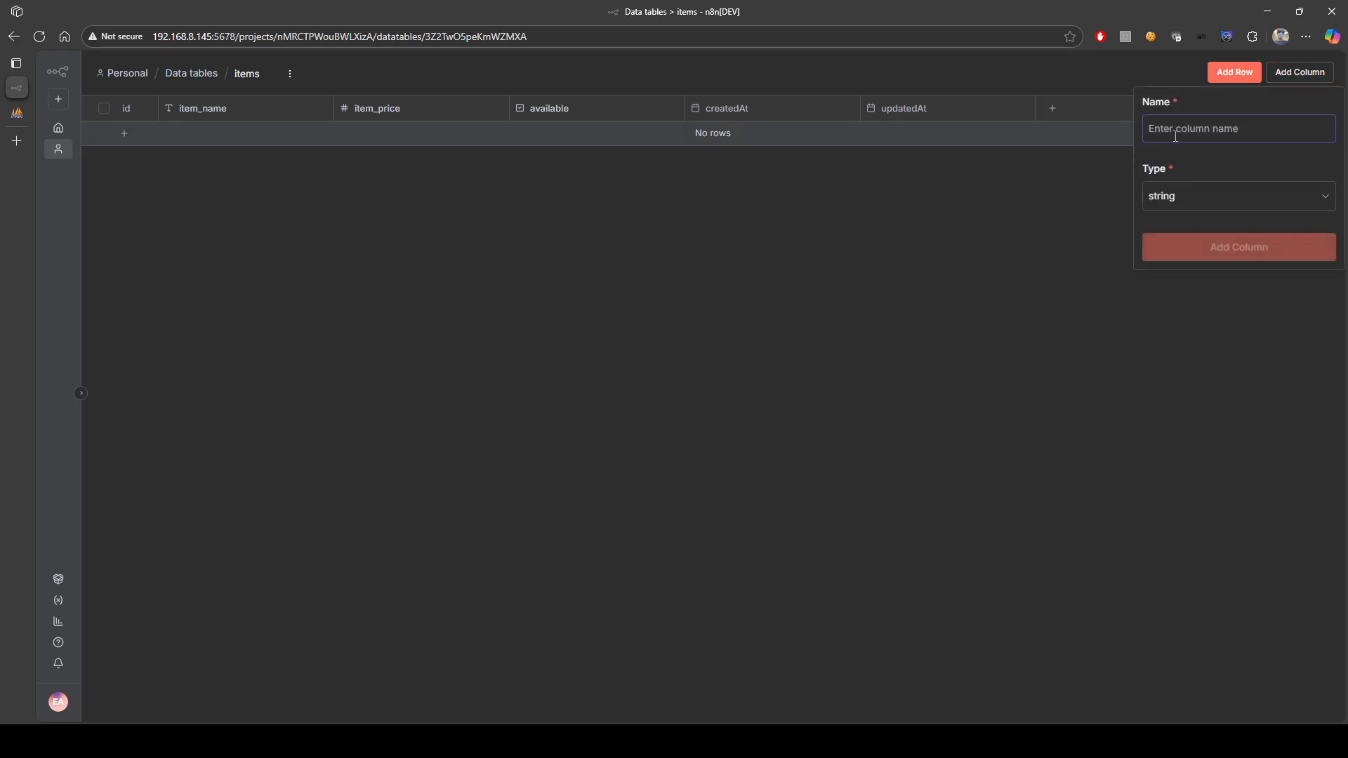
{"action": "type", "text": "last"}
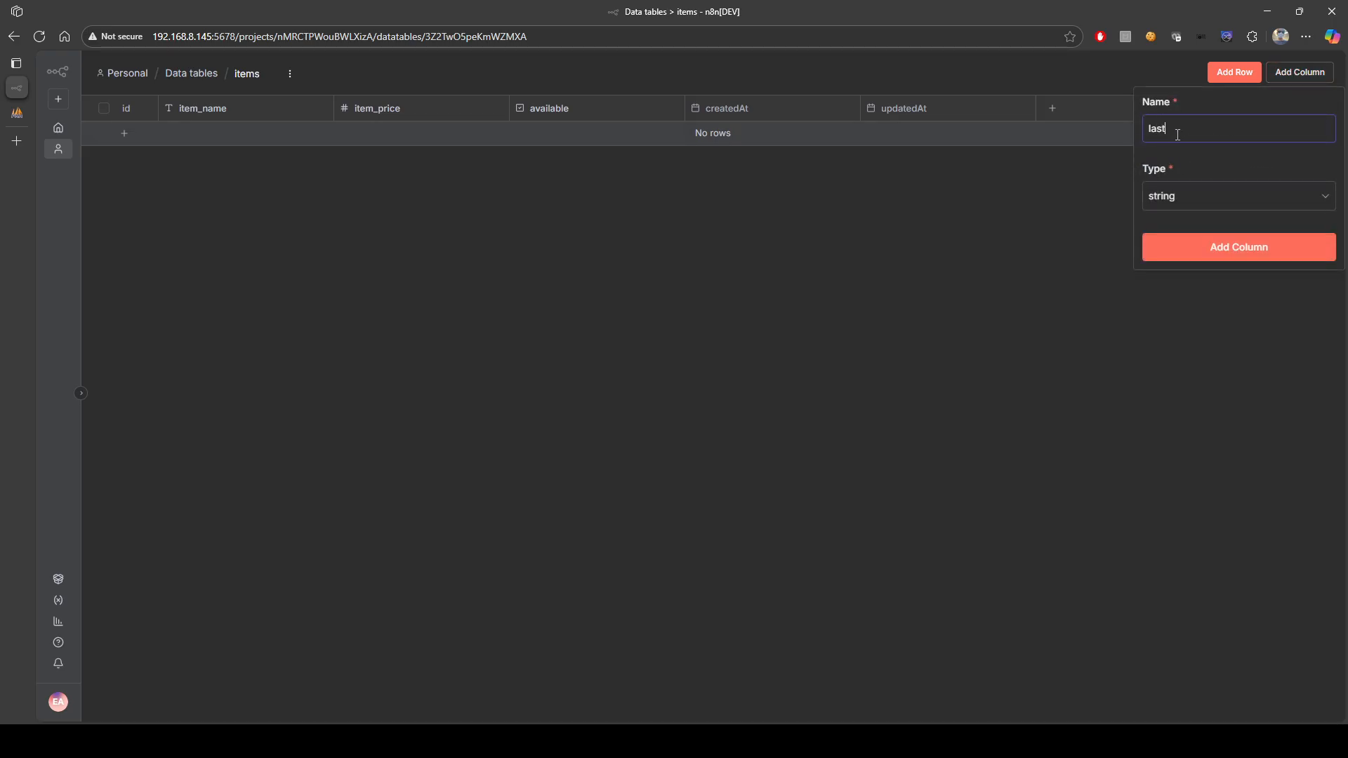
{"action": "type", "text": "_updated"}
{"action": "left_click", "coordinate": [1192, 198]}
{"action": "left_click", "coordinate": [1192, 308]}
{"action": "left_click", "coordinate": [1218, 262]}
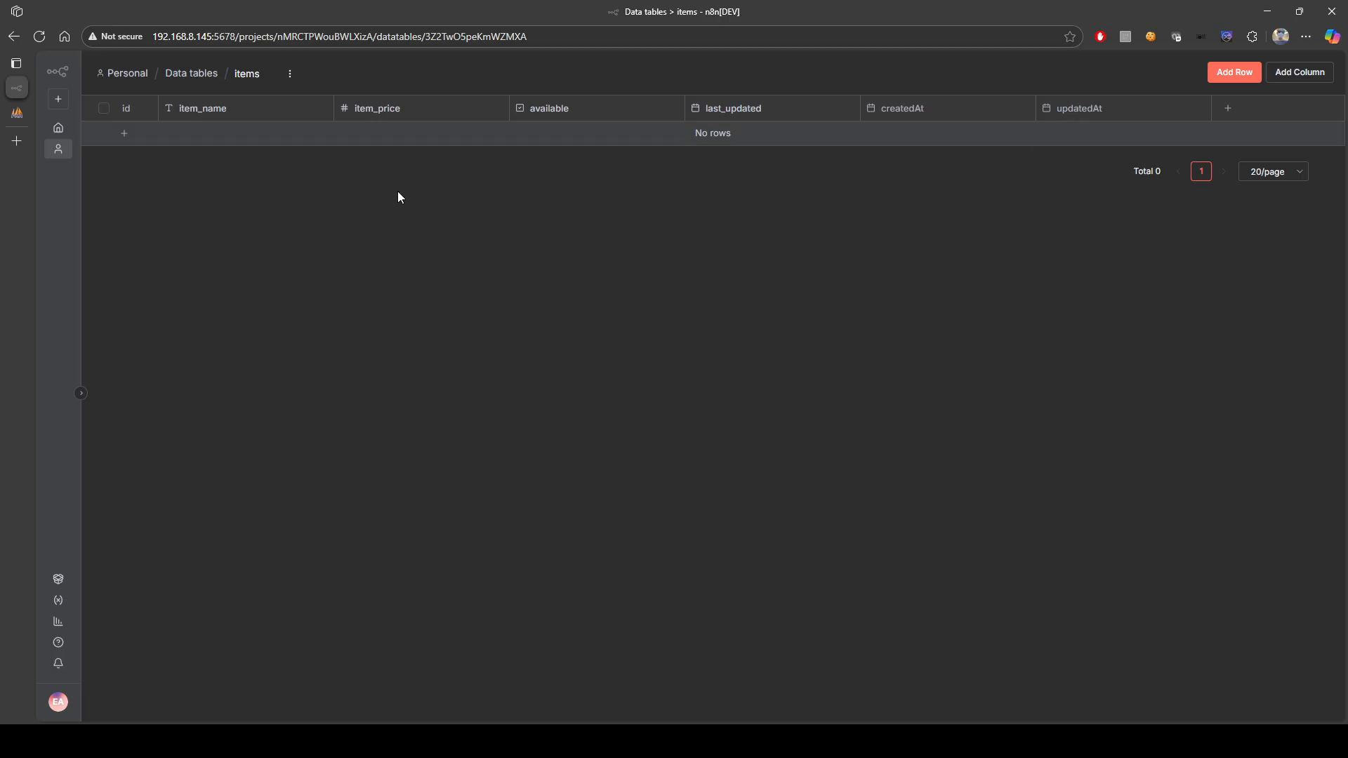
- Create a new personal workflow with a manual trigger and move the trigger node to the canvas's upper-left area
{"action": "left_click", "coordinate": [207, 76]}
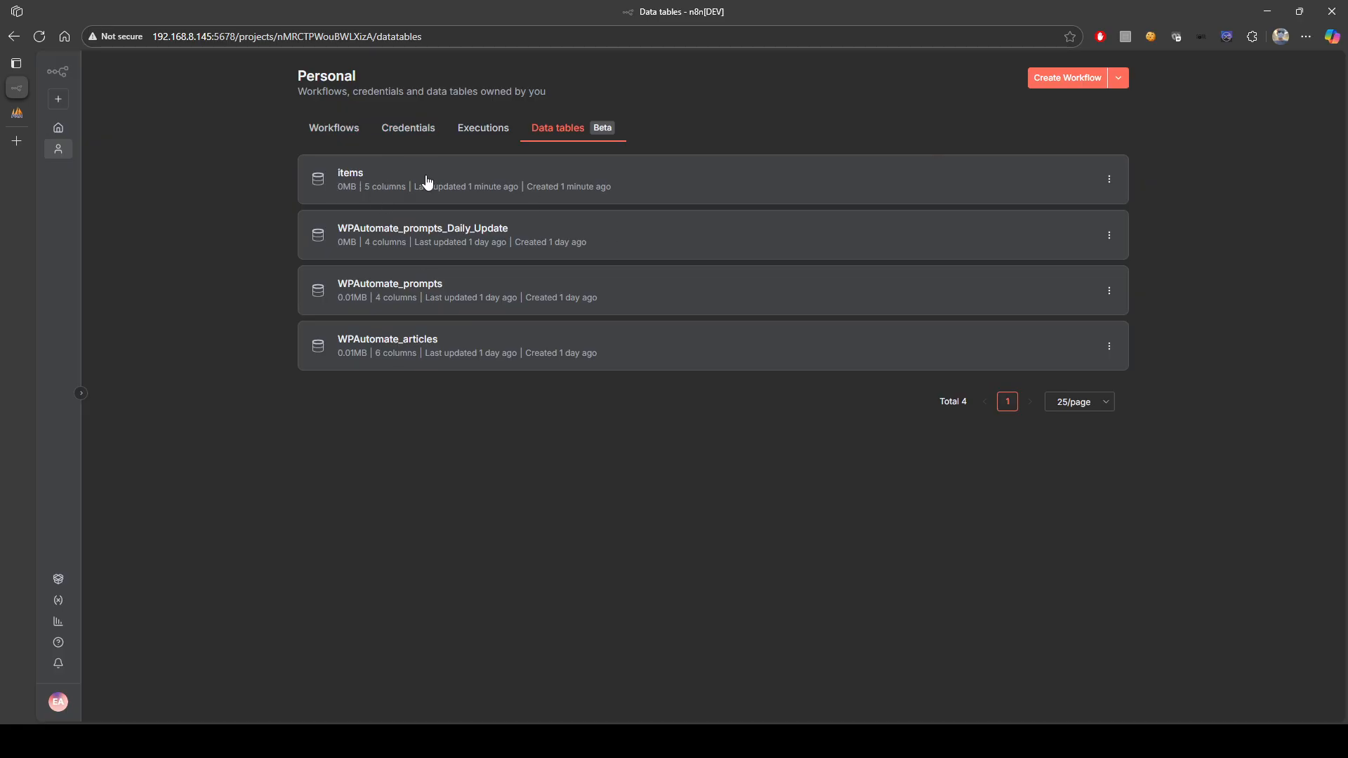
{"action": "left_click", "coordinate": [338, 128]}
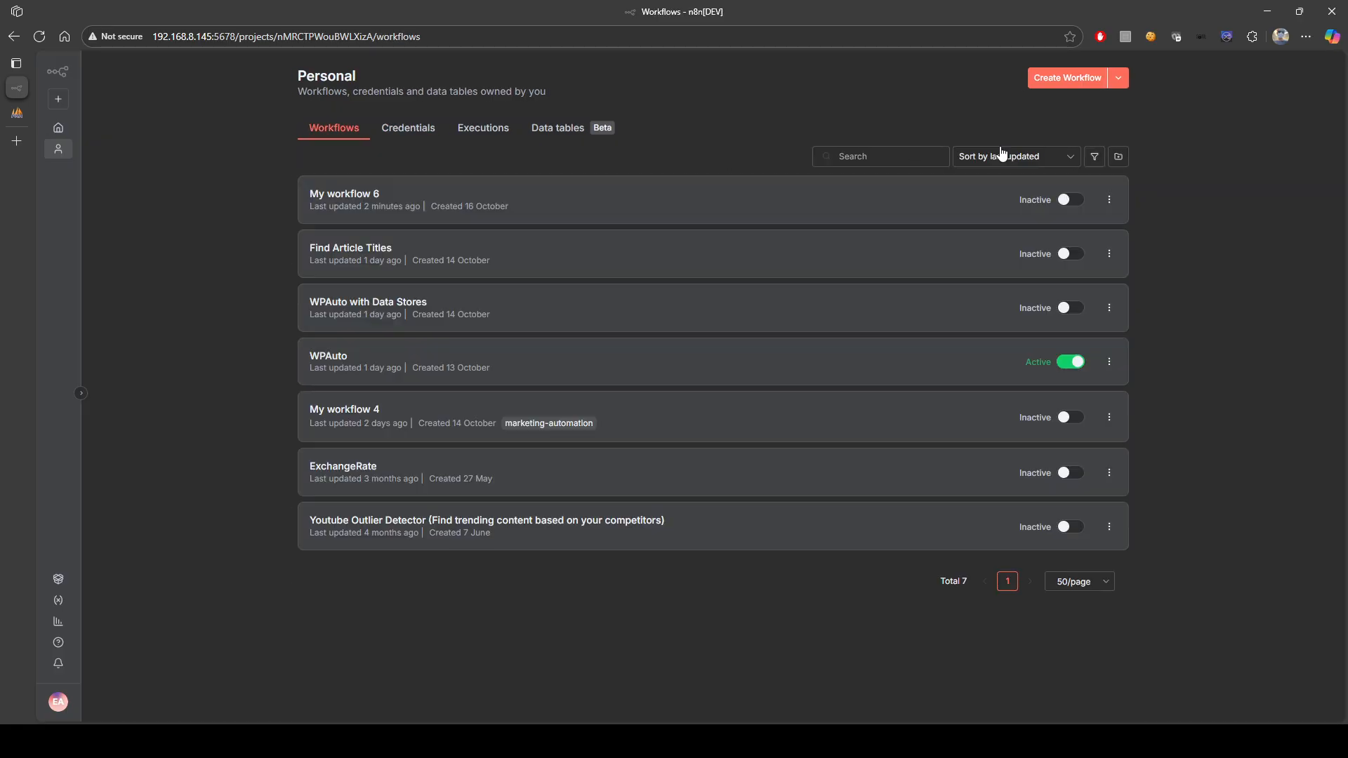
{"action": "left_click", "coordinate": [1060, 79]}
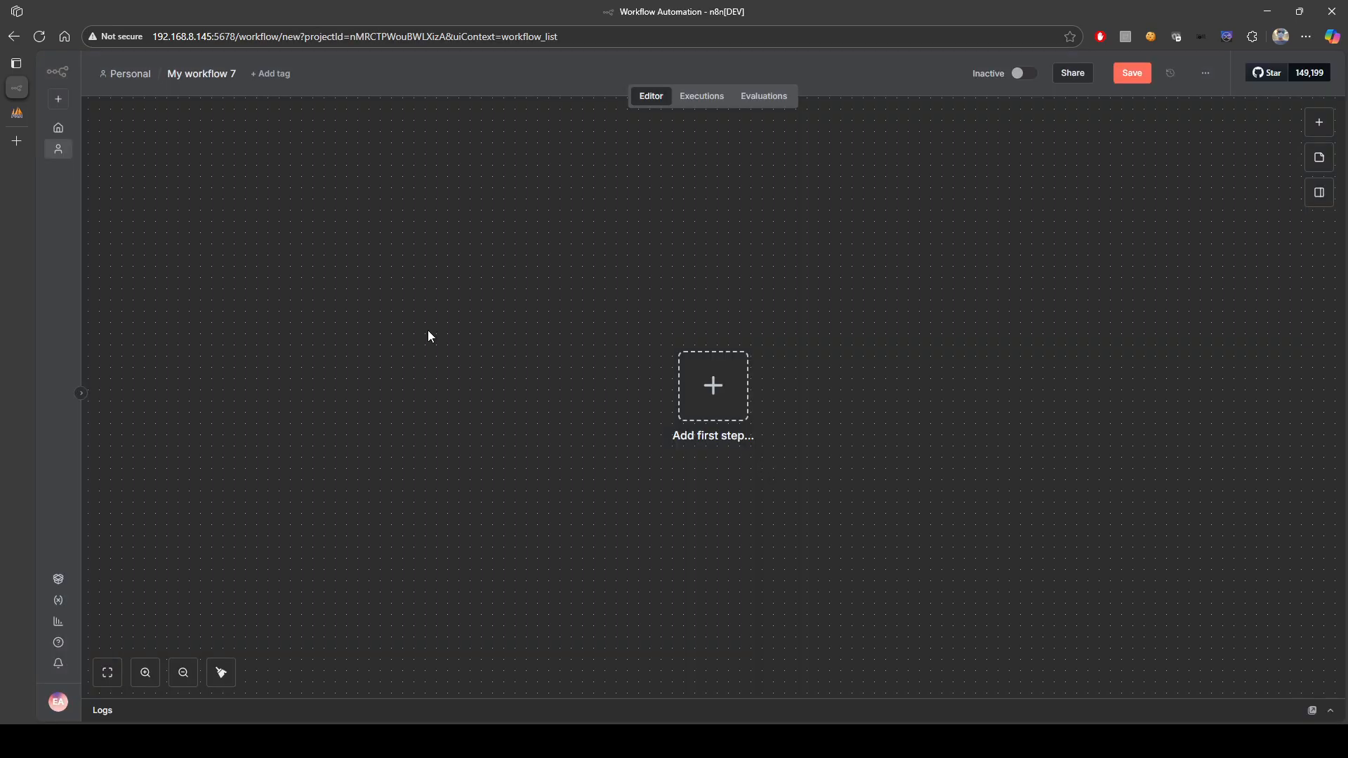
{"action": "left_click", "coordinate": [696, 383]}
{"action": "left_click", "coordinate": [1092, 227]}
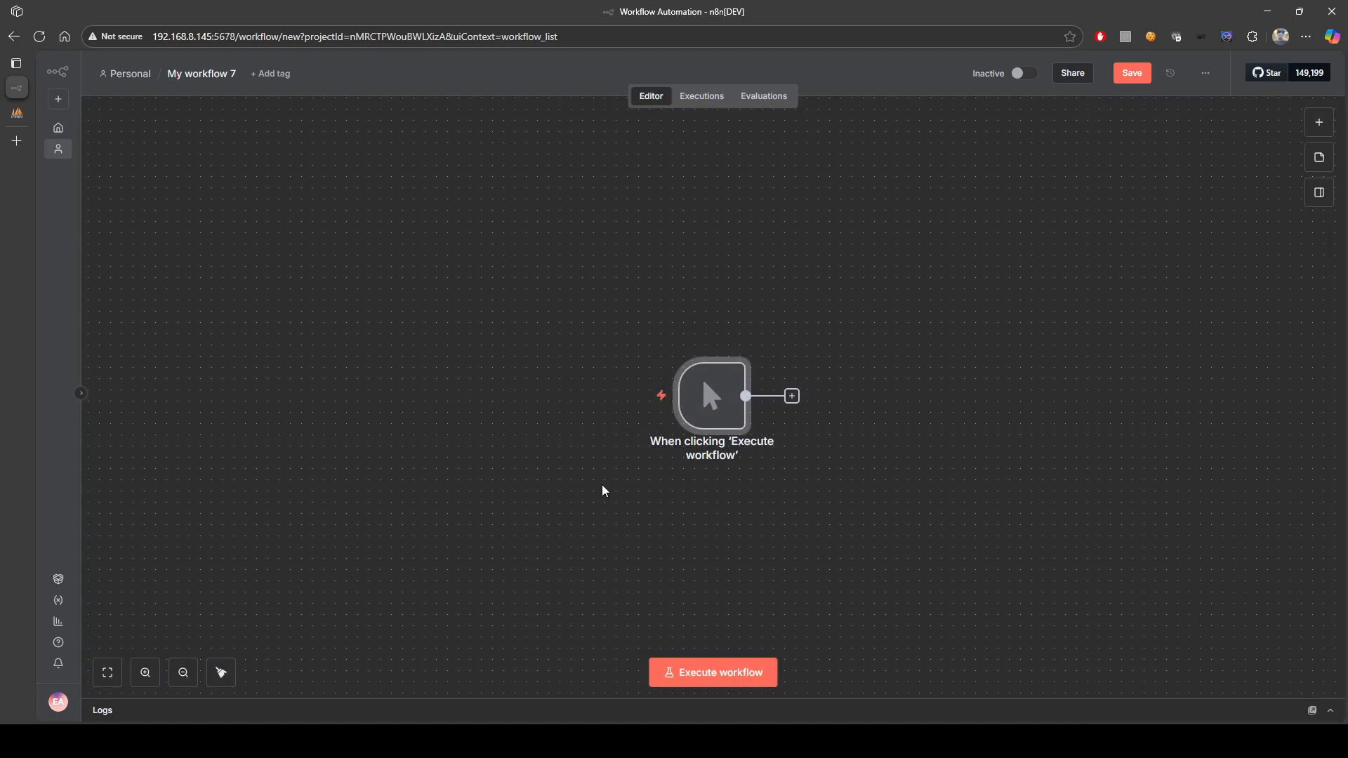
{"action": "left_click_drag", "start_coordinate": [711, 397], "coordinate": [320, 328]}
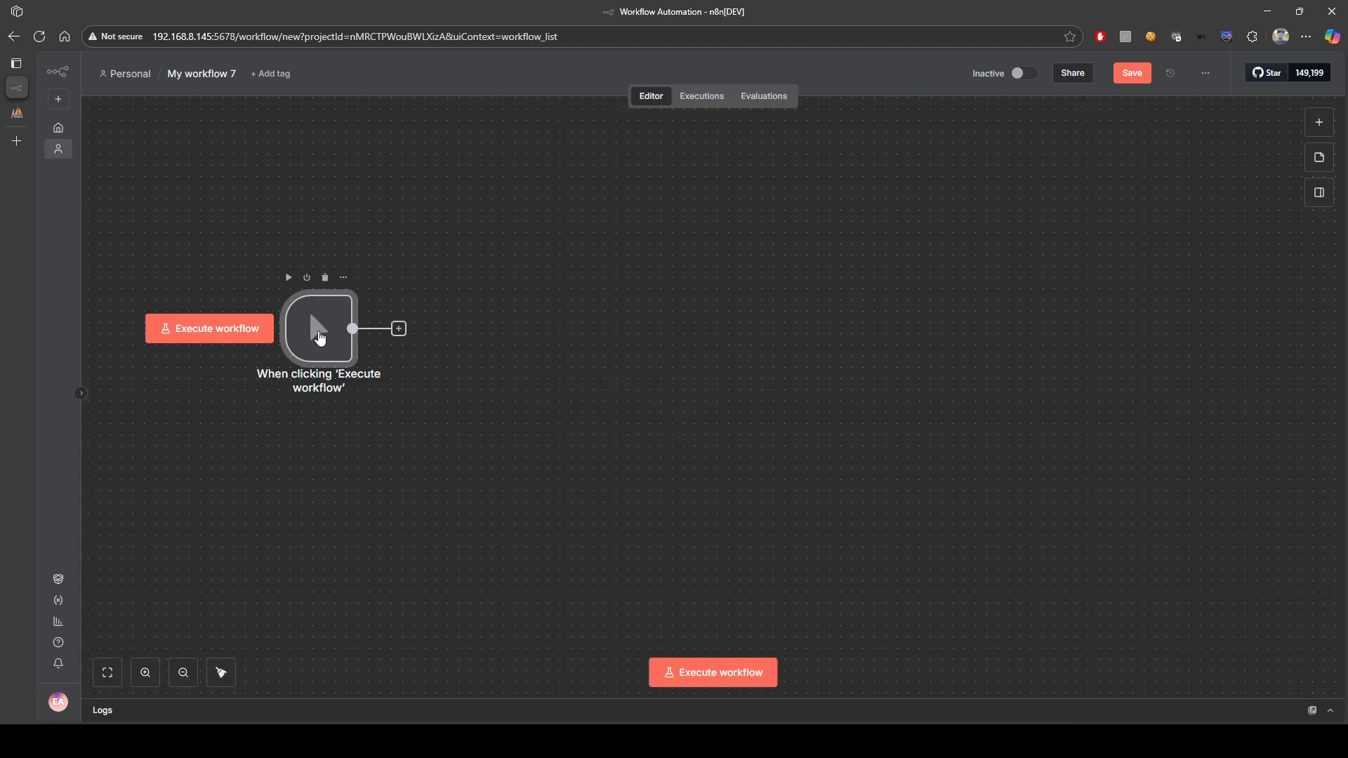
- Add a Data table node with the Insert row action to the workflow
{"action": "left_click", "coordinate": [1320, 121]}
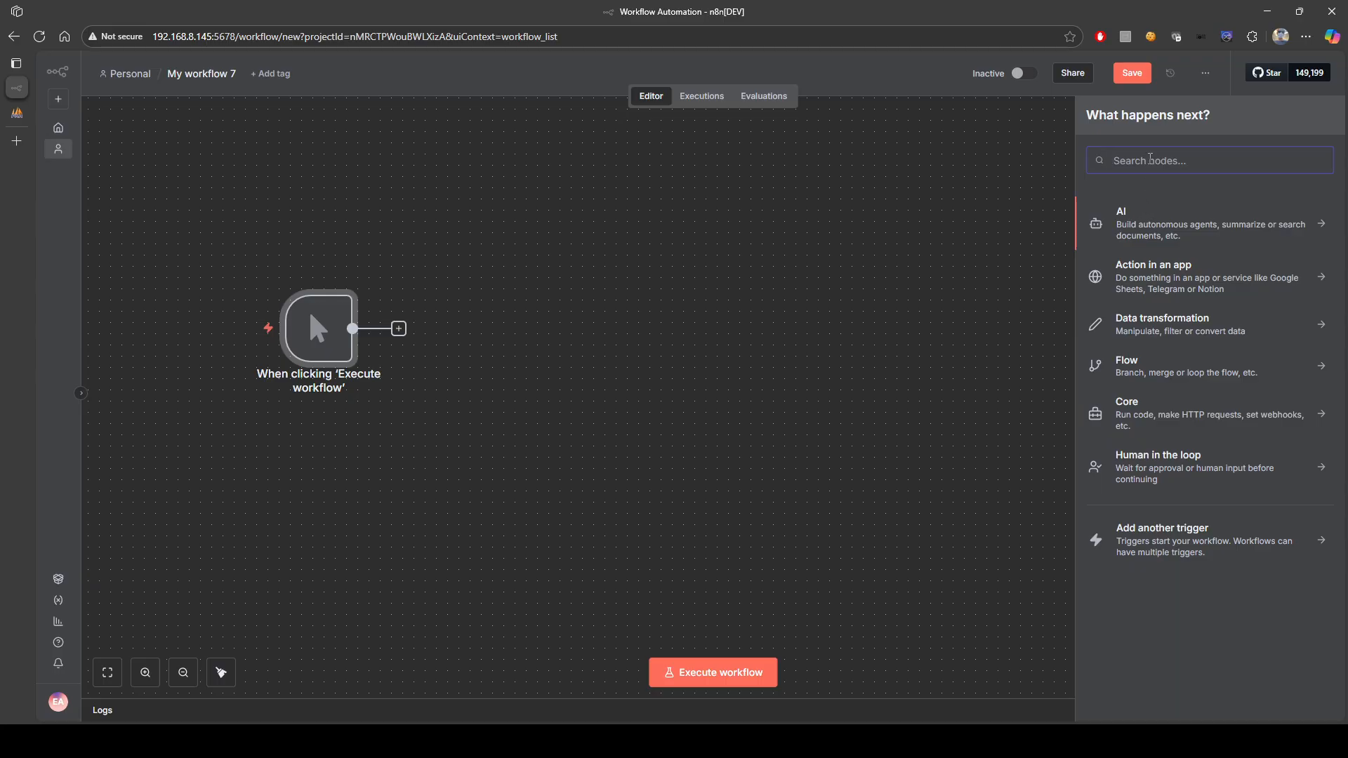
{"action": "type", "text": "table"}
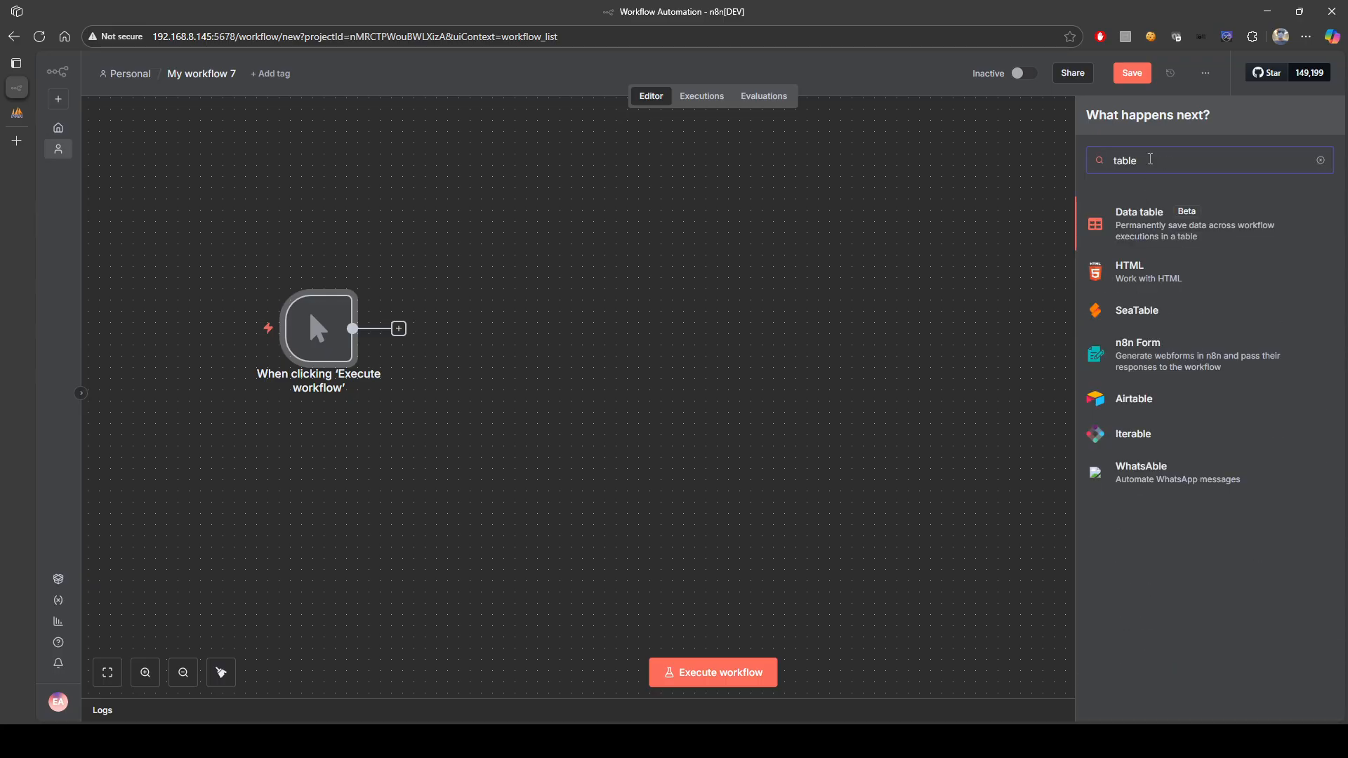
{"action": "left_click", "coordinate": [1156, 223]}
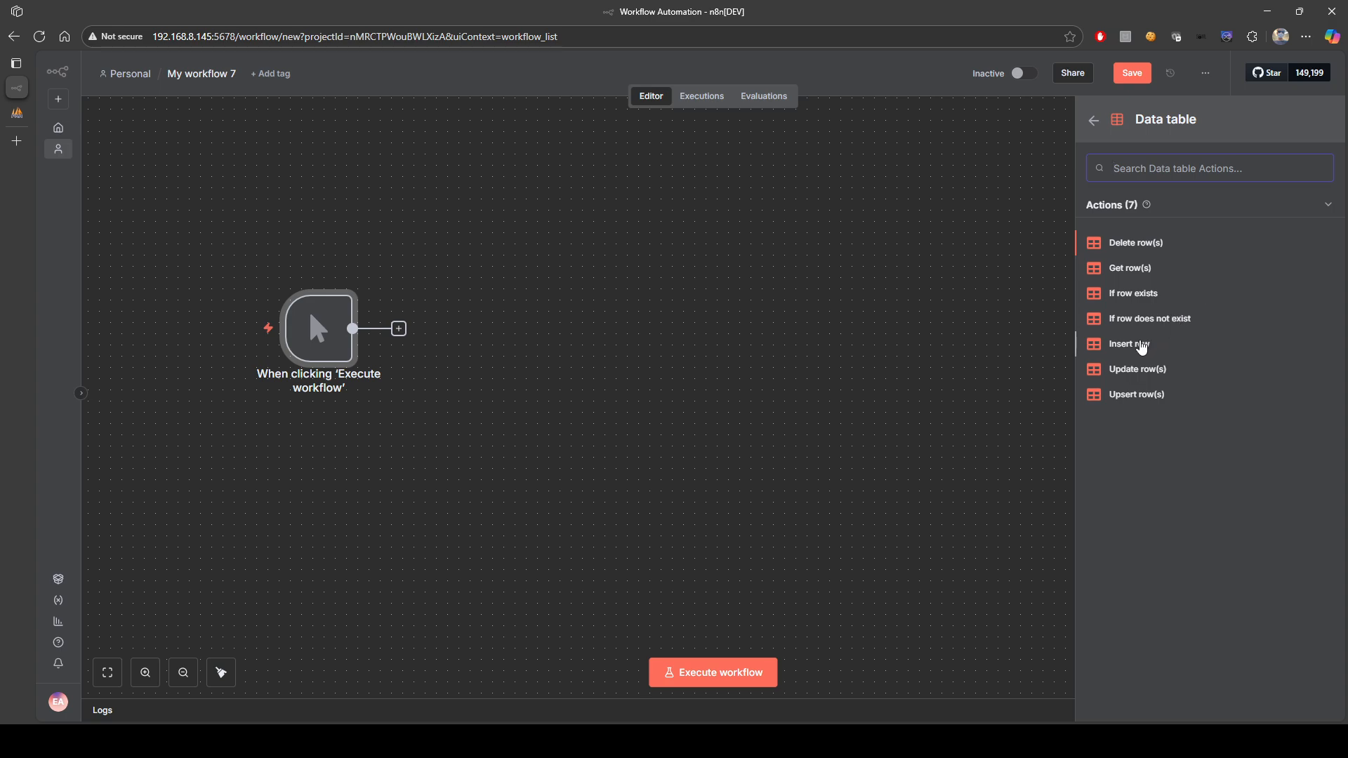
{"action": "left_click", "coordinate": [1131, 344]}
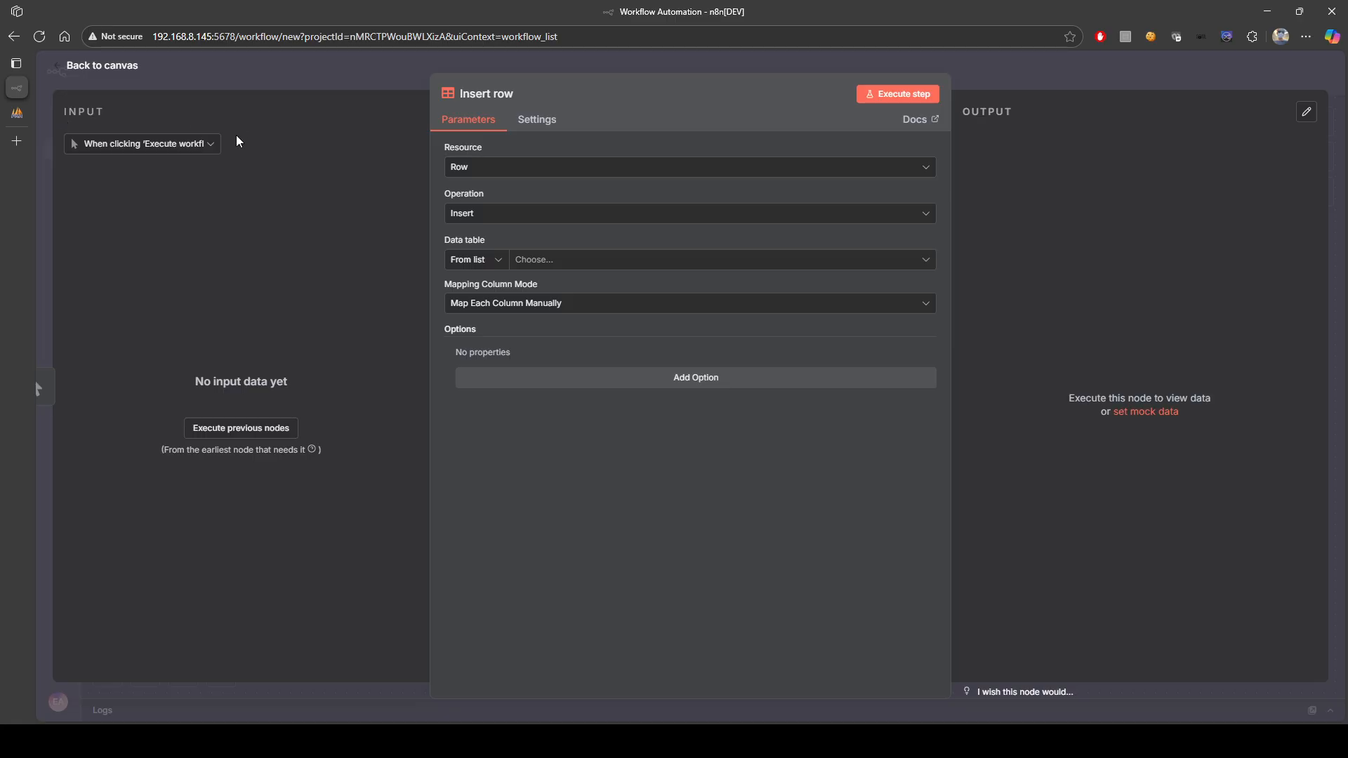
- Return to the canvas, move the Insert row node farther from the trigger and remove the connection between them
{"action": "left_click", "coordinate": [112, 71]}
{"action": "left_click_drag", "start_coordinate": [481, 333], "coordinate": [794, 332]}
{"action": "left_click", "coordinate": [563, 328]}
- Switch to phpMyAdmin, open the wpauto database and enter "items" as the new table's name
{"action": "mouse_move", "coordinate": [28, 169]}
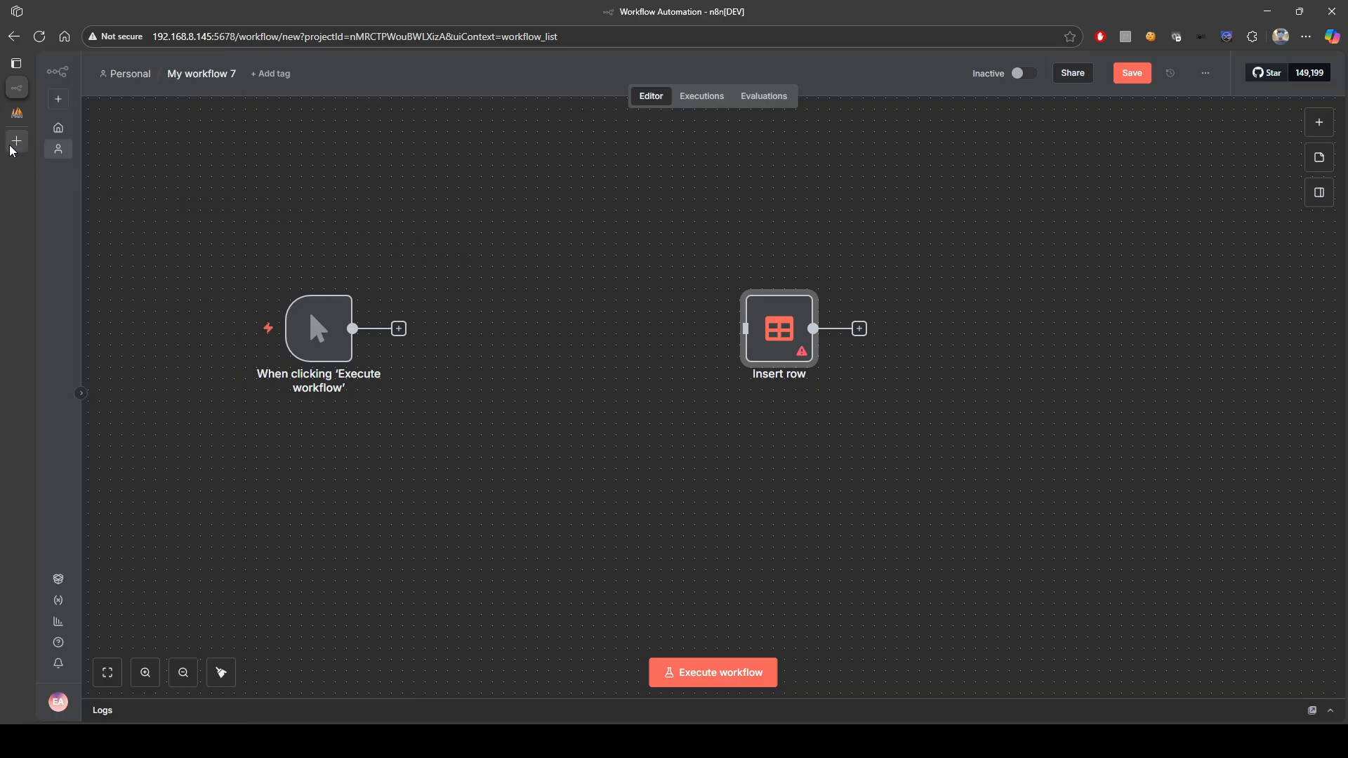
{"action": "left_click", "coordinate": [36, 113]}
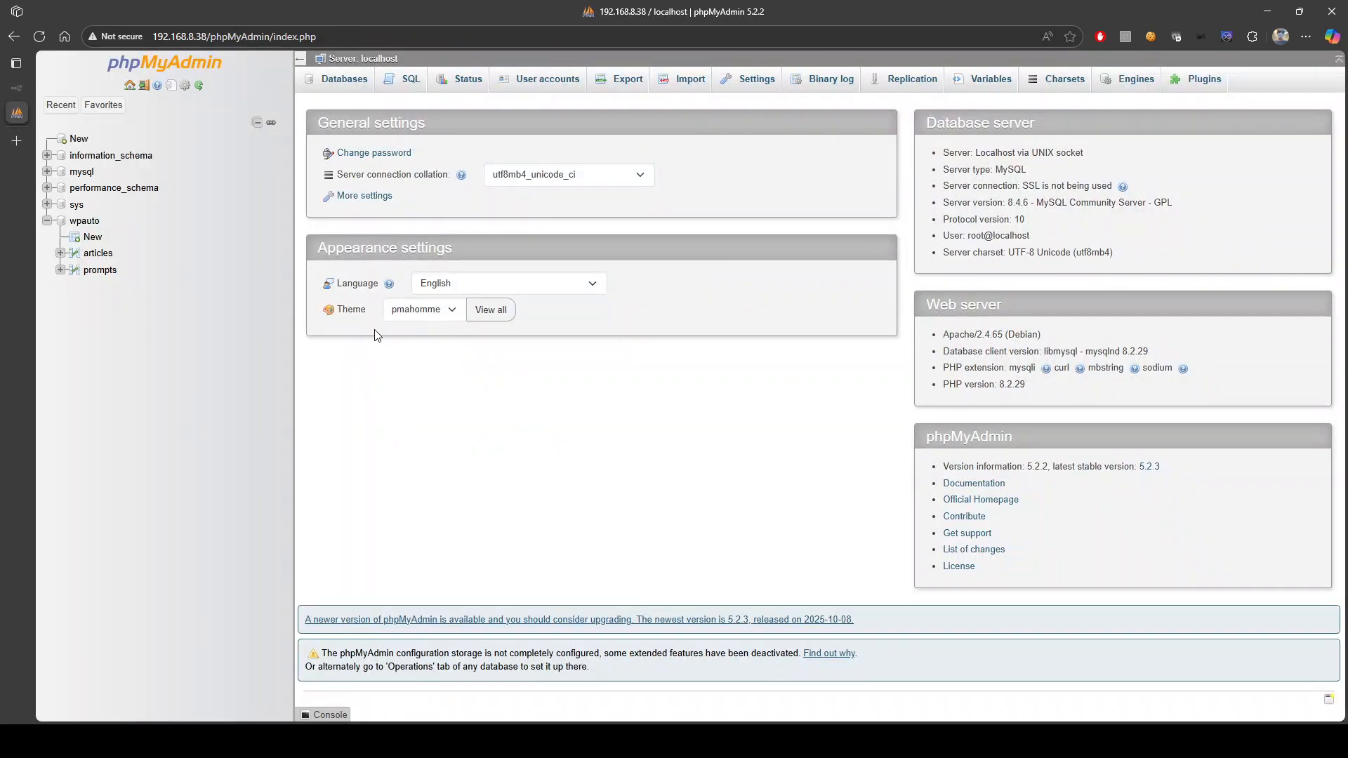
{"action": "left_click", "coordinate": [85, 223]}
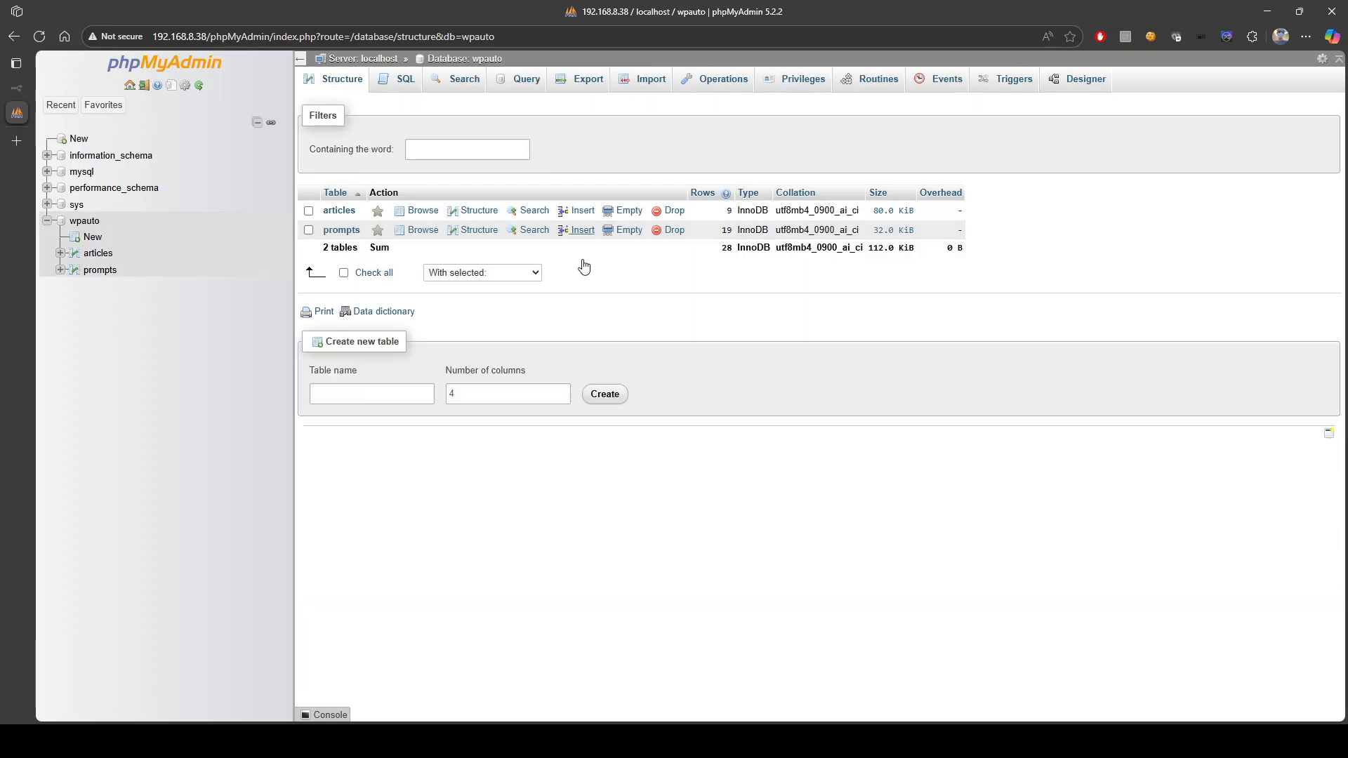
{"action": "left_click", "coordinate": [345, 404]}
{"action": "type", "text": "items"}
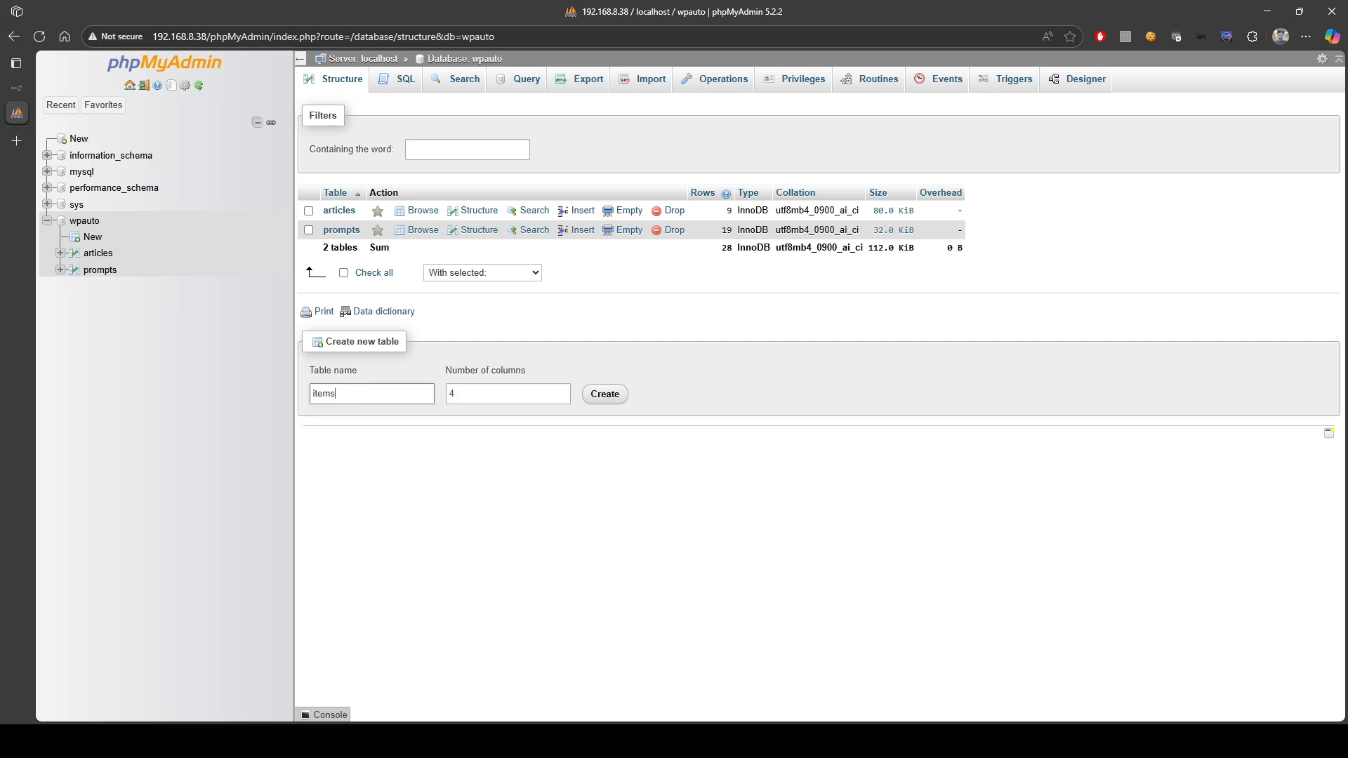
- Switch to n8n and set the Insert row node to the items data table with Map Each Column Manually
{"action": "left_click", "coordinate": [17, 88]}
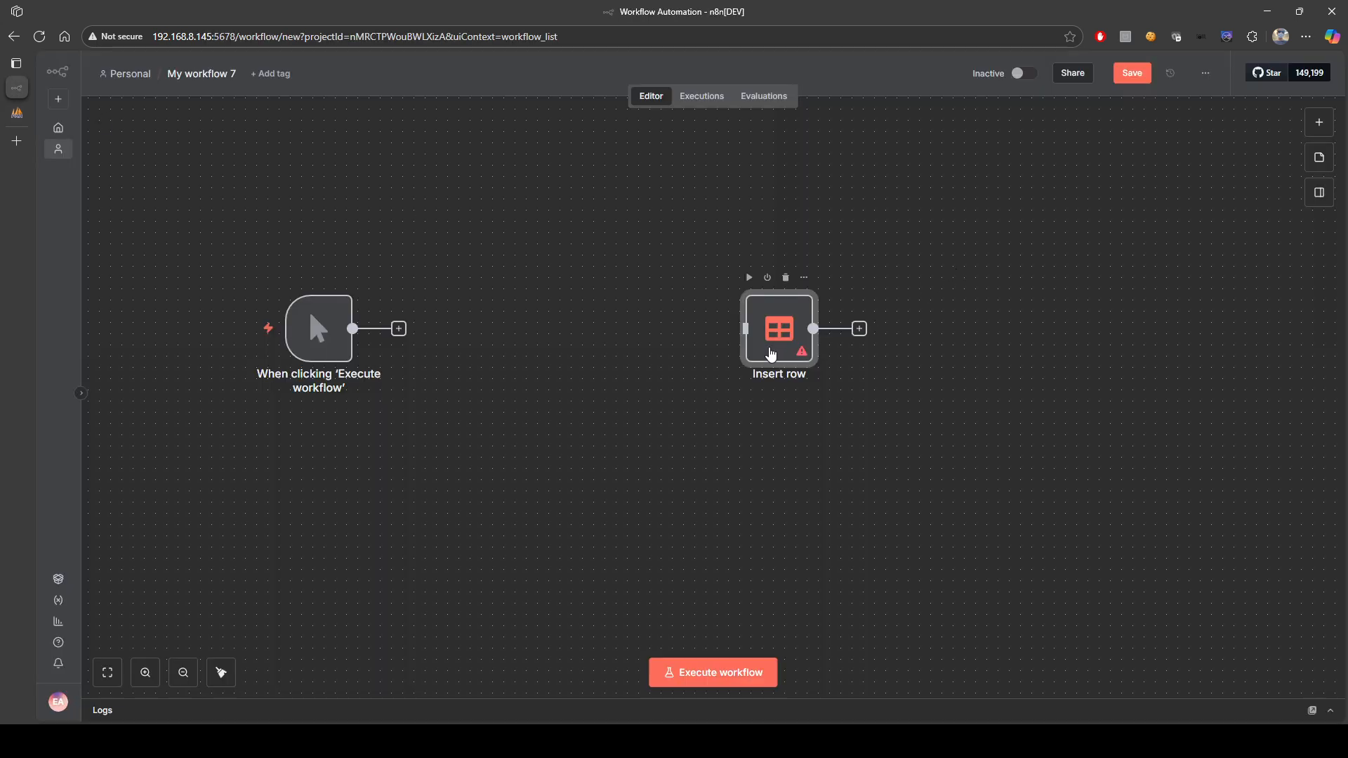
{"action": "double_click", "coordinate": [768, 352]}
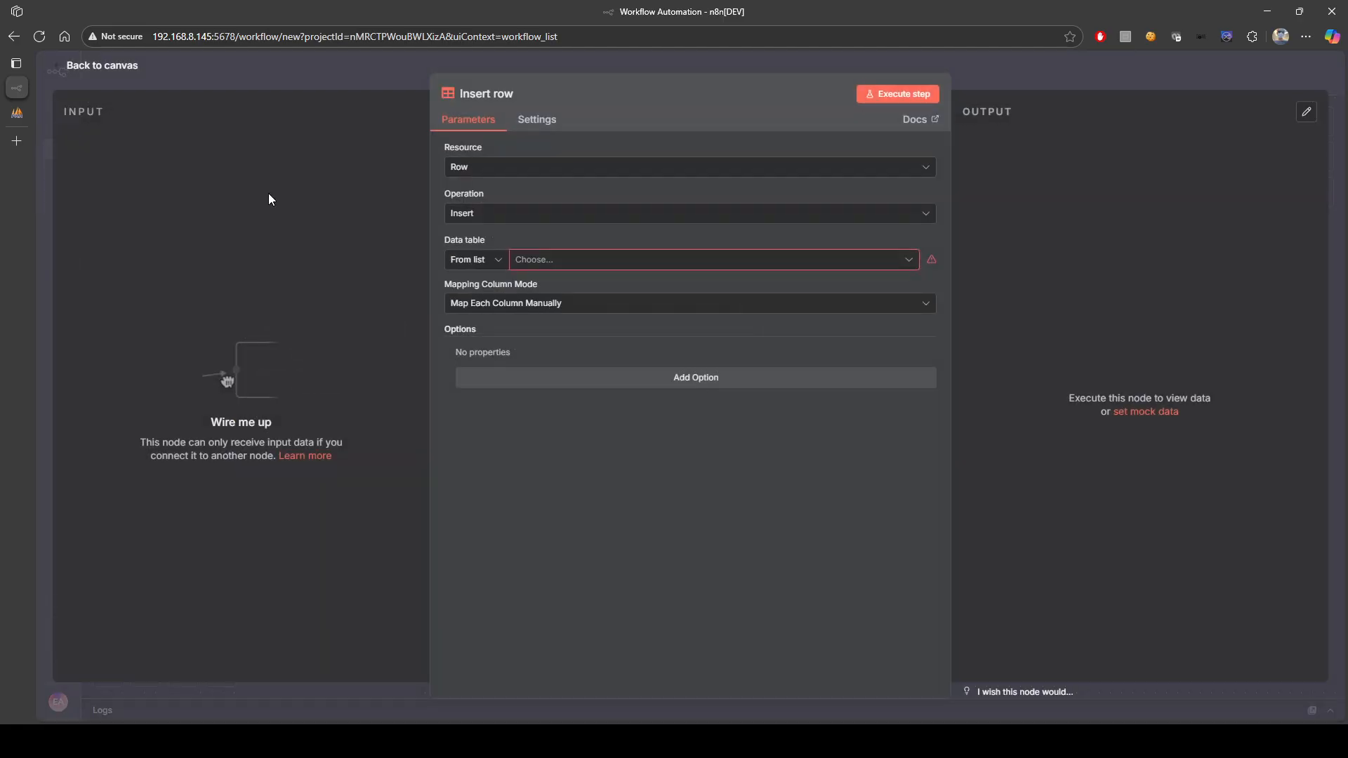
{"action": "left_click", "coordinate": [541, 260]}
{"action": "left_click", "coordinate": [531, 351]}
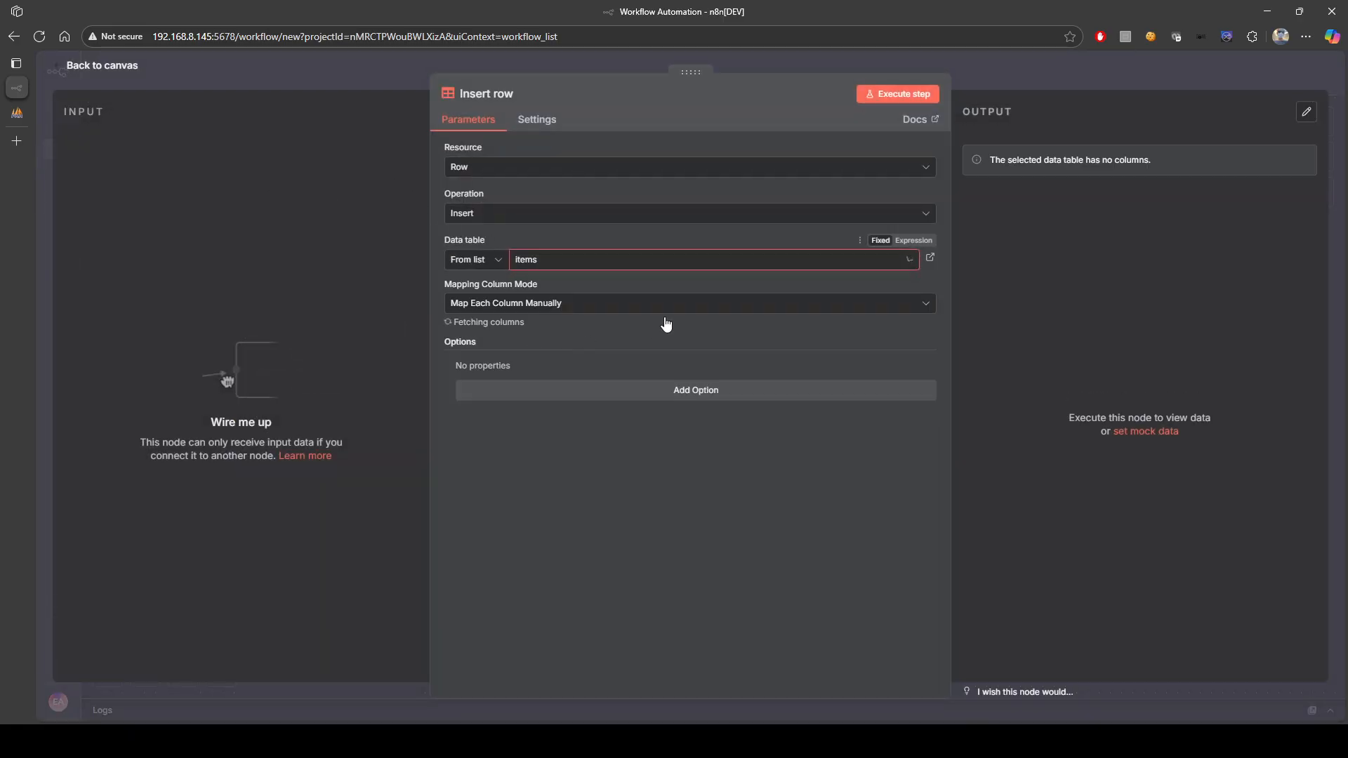
{"action": "left_click", "coordinate": [641, 302]}
{"action": "left_click", "coordinate": [565, 329]}
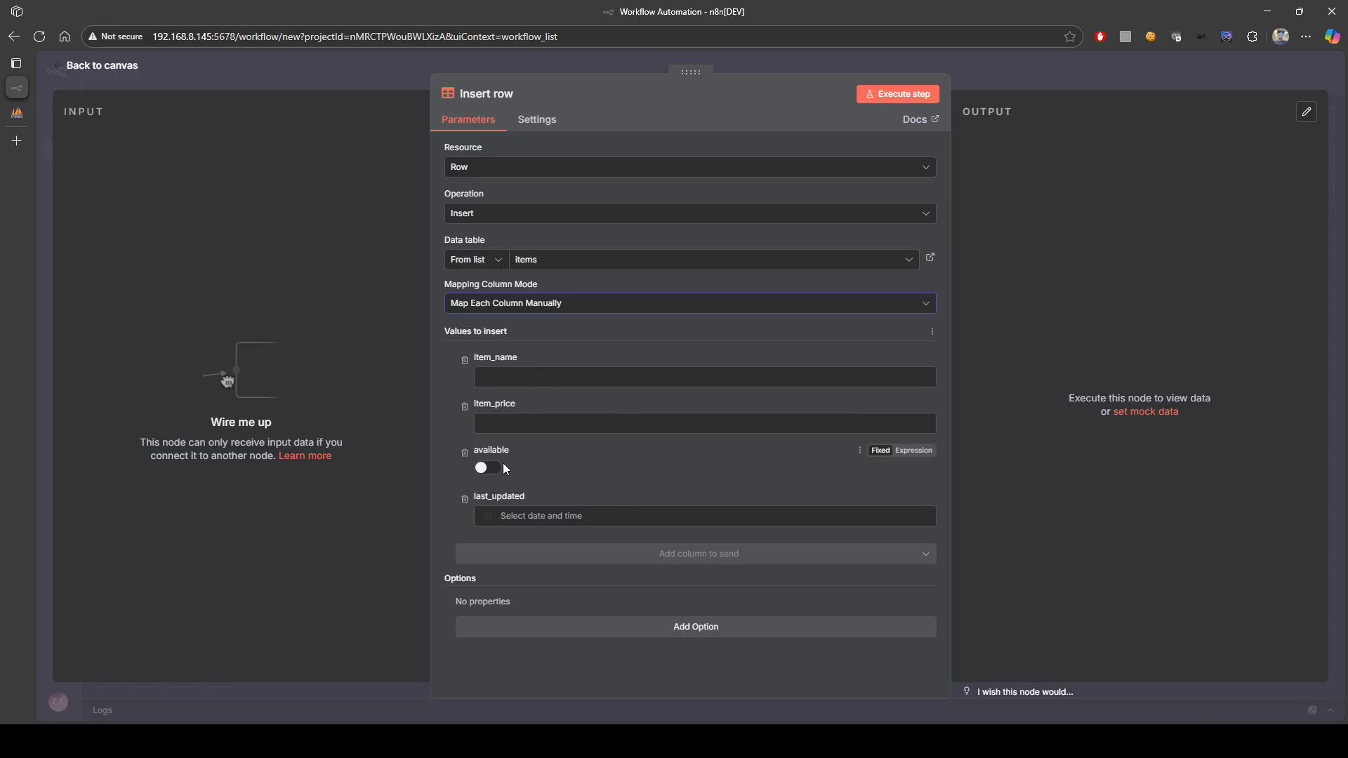
{"action": "left_click", "coordinate": [555, 514]}
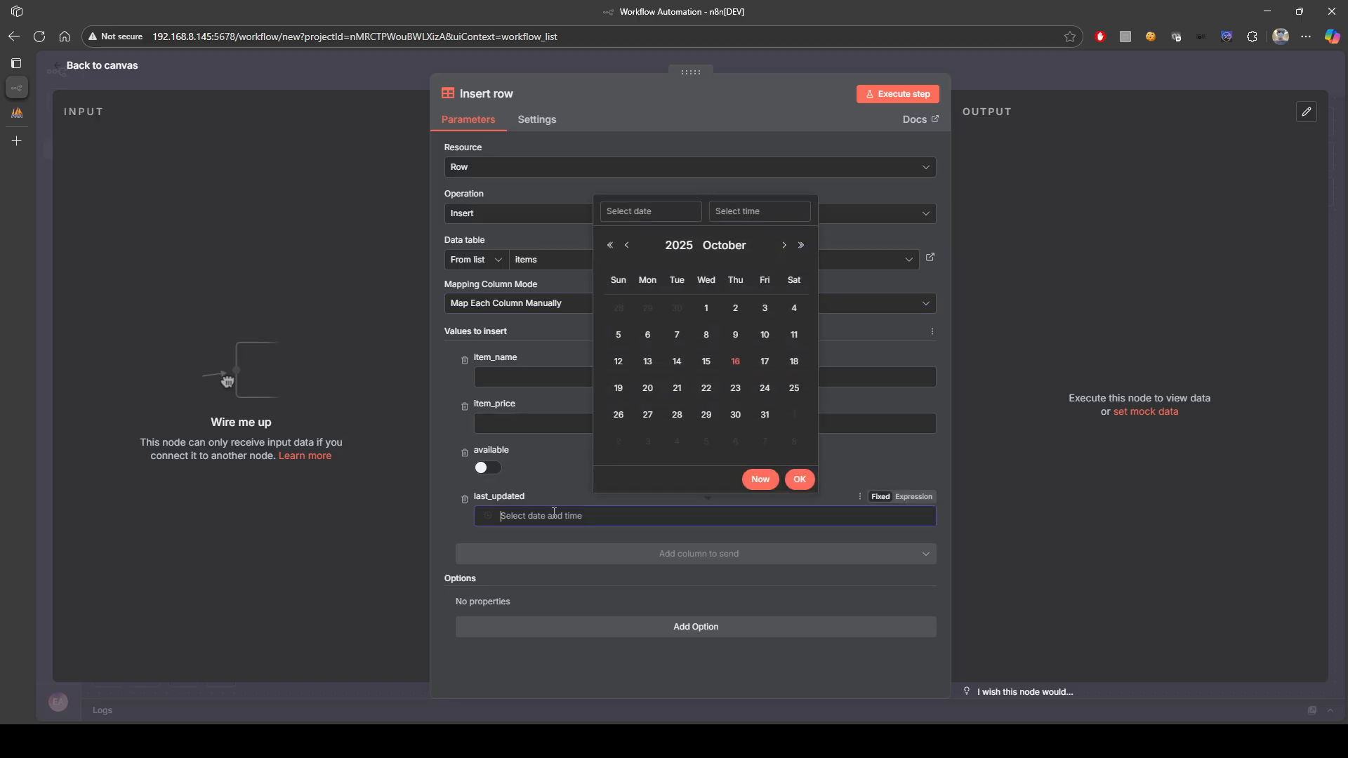
{"action": "left_click", "coordinate": [295, 280]}
{"action": "left_click", "coordinate": [130, 68]}
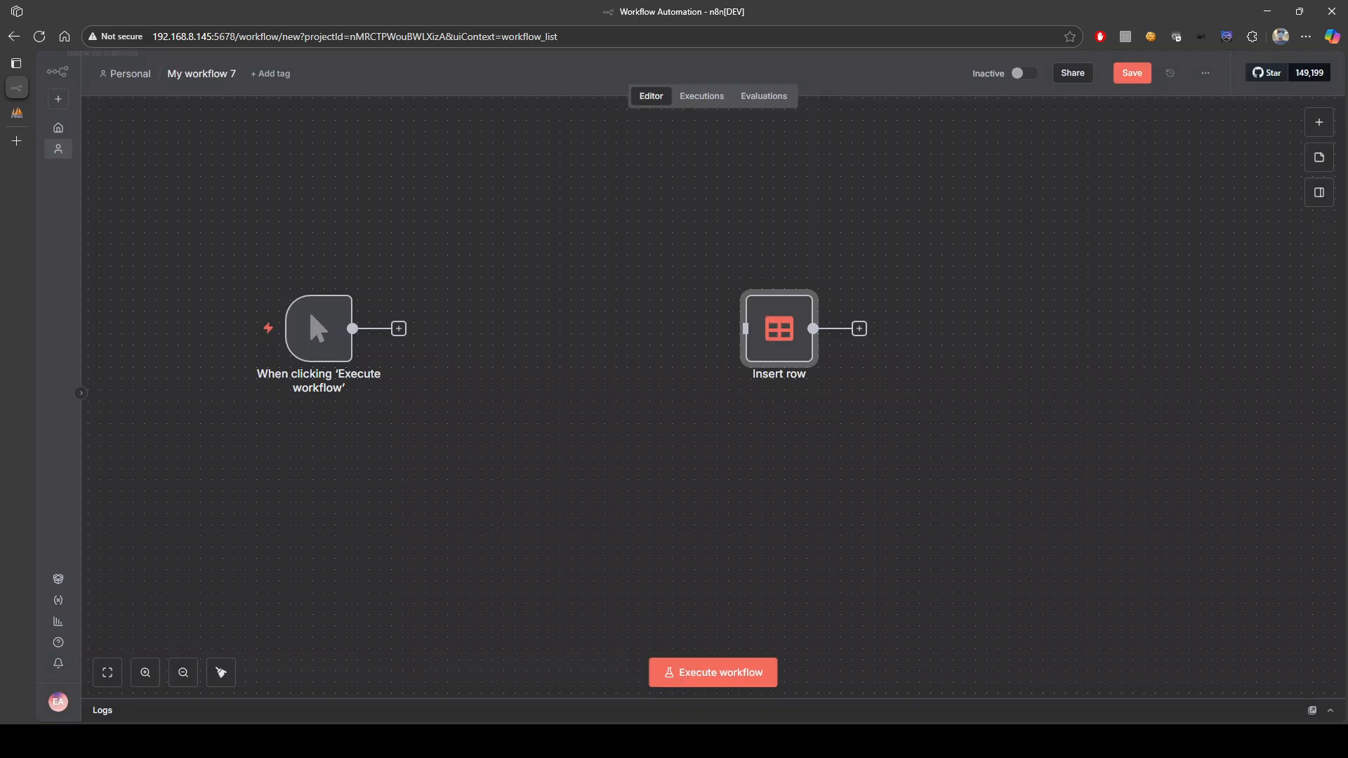
- Switch to phpMyAdmin, start the four-column items table and name its first column "item_name"
{"action": "left_click", "coordinate": [17, 113]}
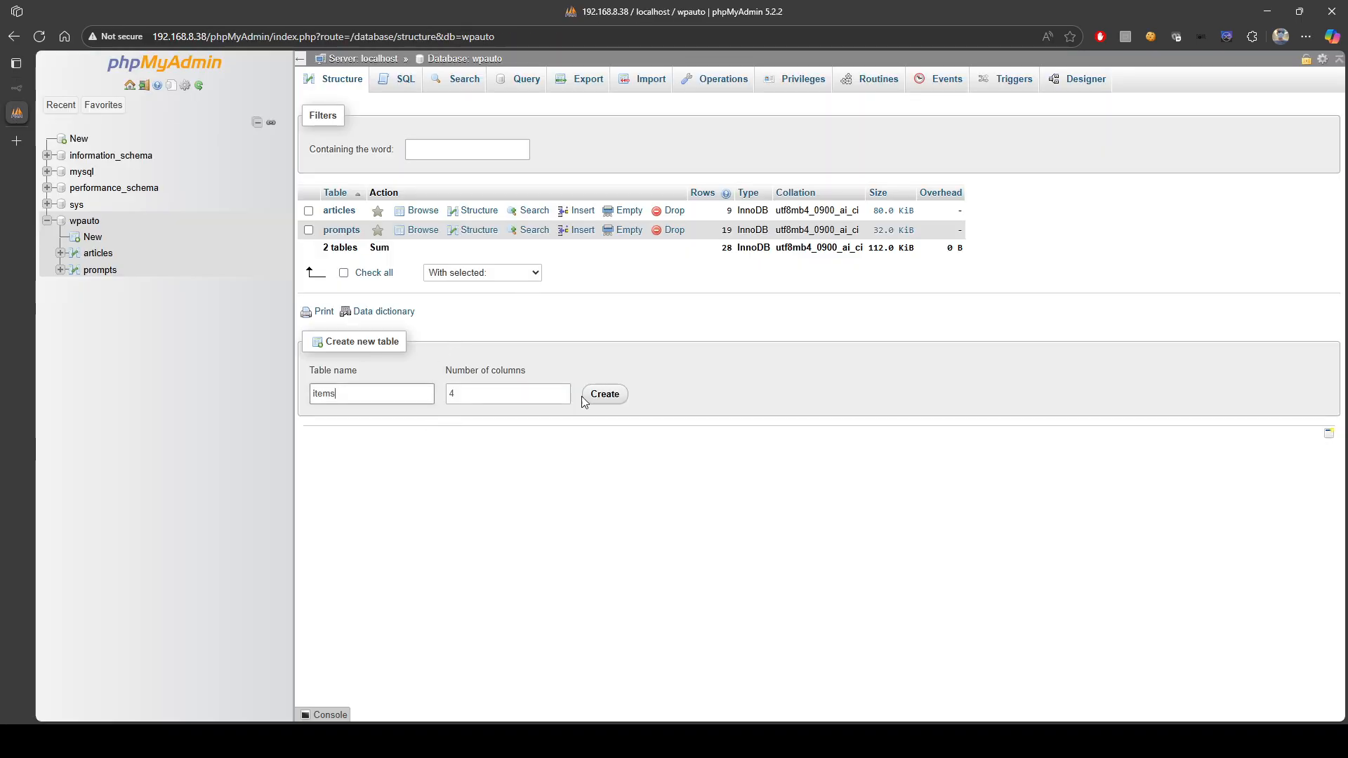
{"action": "left_click", "coordinate": [611, 399]}
{"action": "left_click", "coordinate": [370, 165]}
{"action": "type", "text": "item_name"}
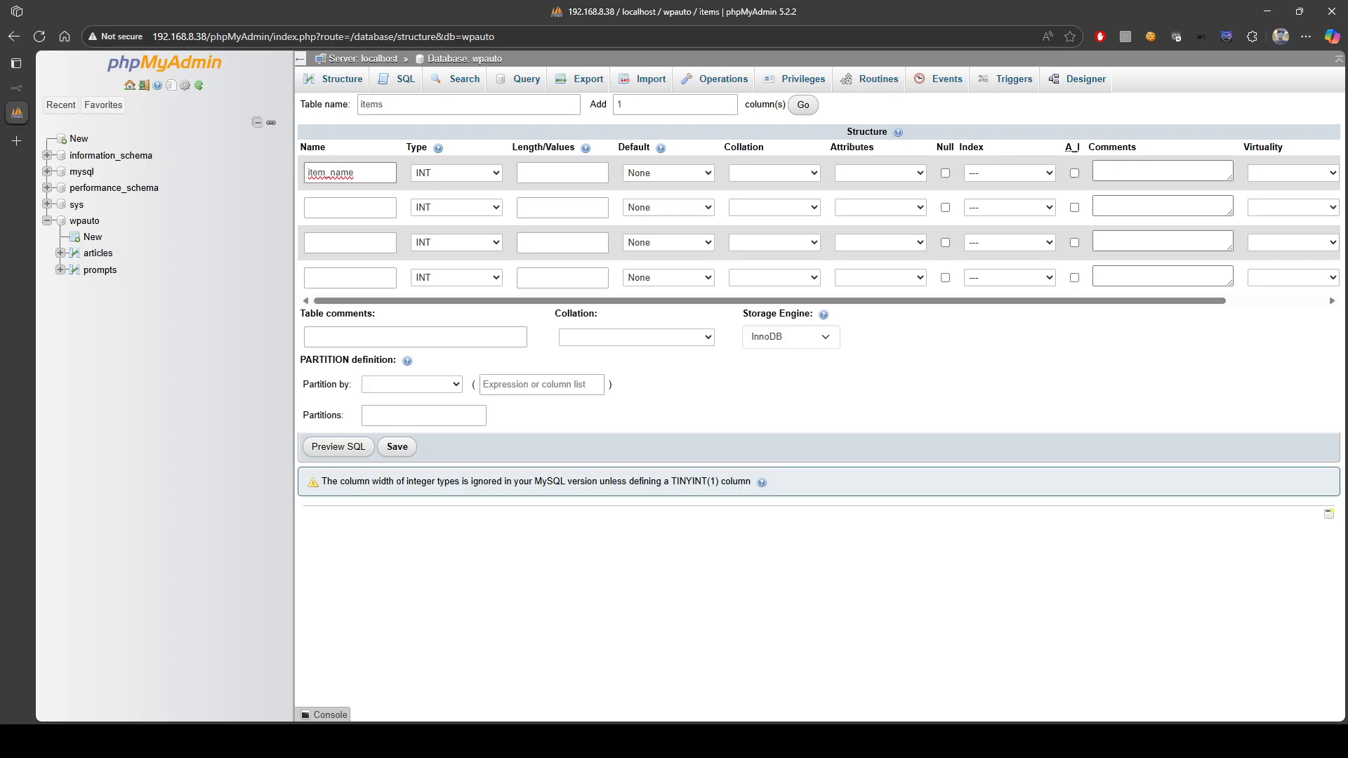
- Switch to n8n and review the column values offered by the Insert row node
{"action": "left_click", "coordinate": [22, 90]}
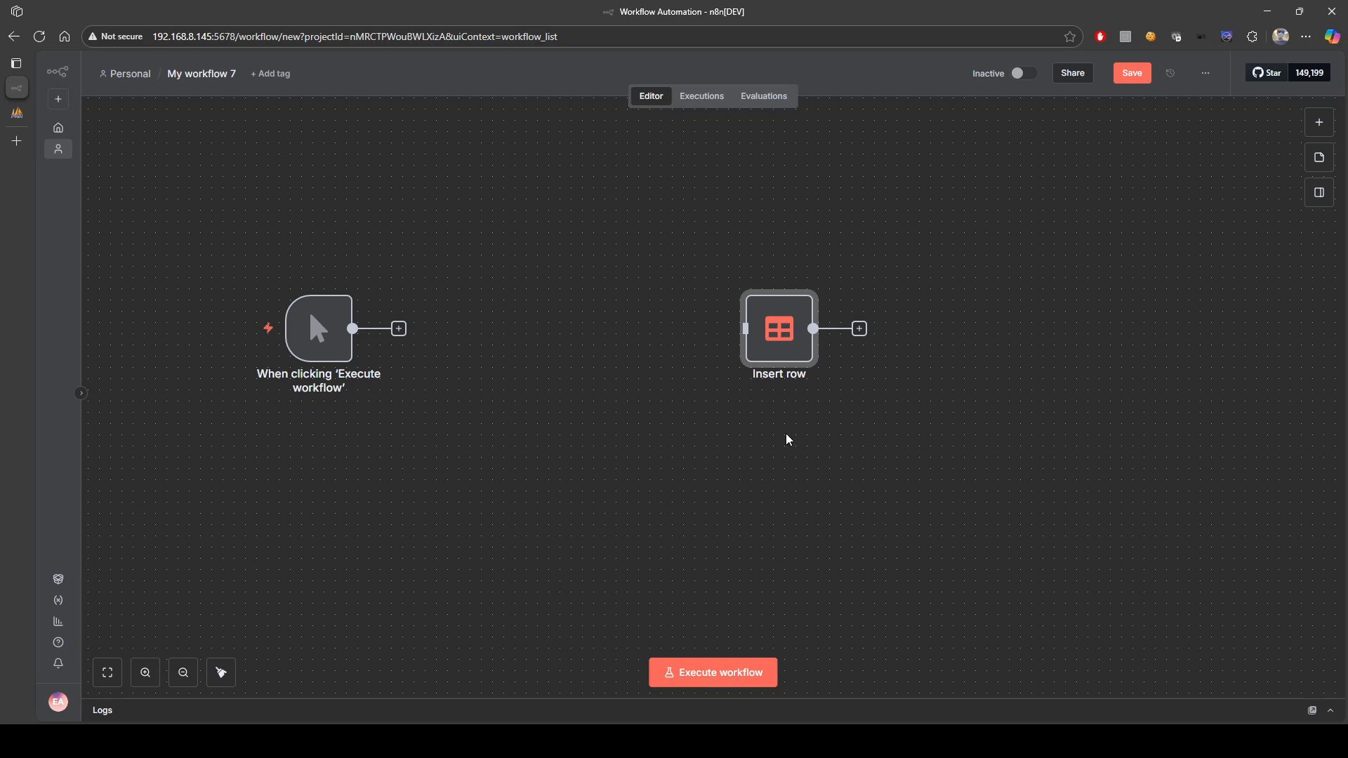
{"action": "double_click", "coordinate": [800, 361]}
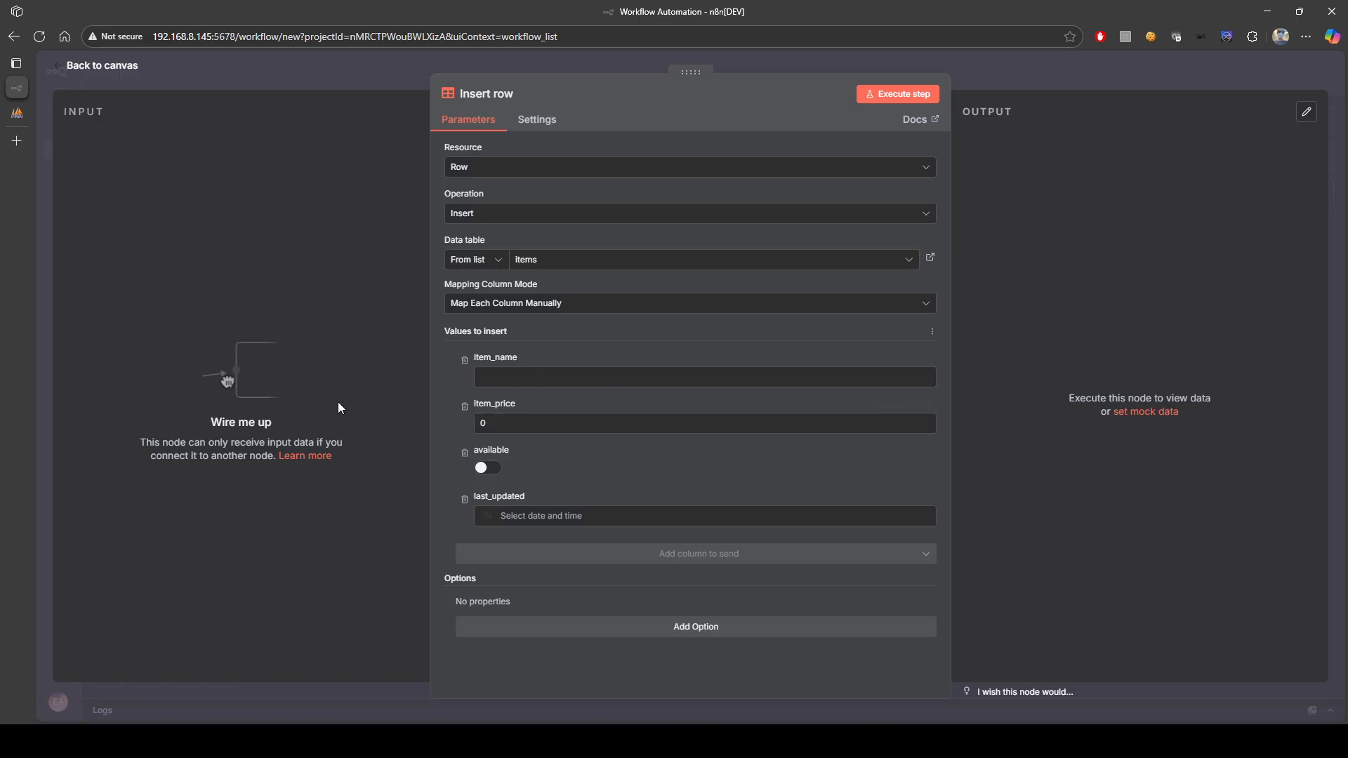
- Switch to phpMyAdmin and set the item_name column to type VARCHAR with length 100
{"action": "left_click", "coordinate": [20, 114]}
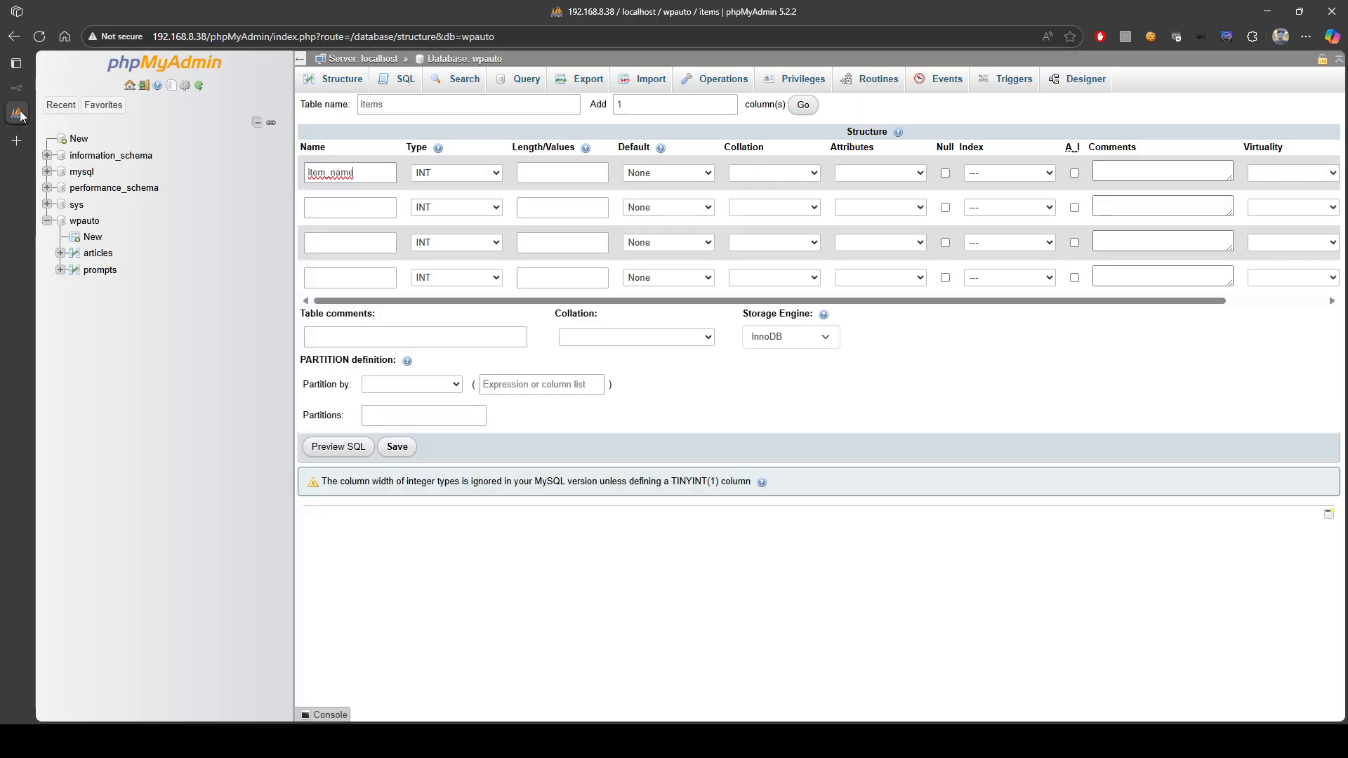
{"action": "key", "text": "Tab"}
{"action": "key", "text": "v"}
{"action": "left_click", "coordinate": [541, 174]}
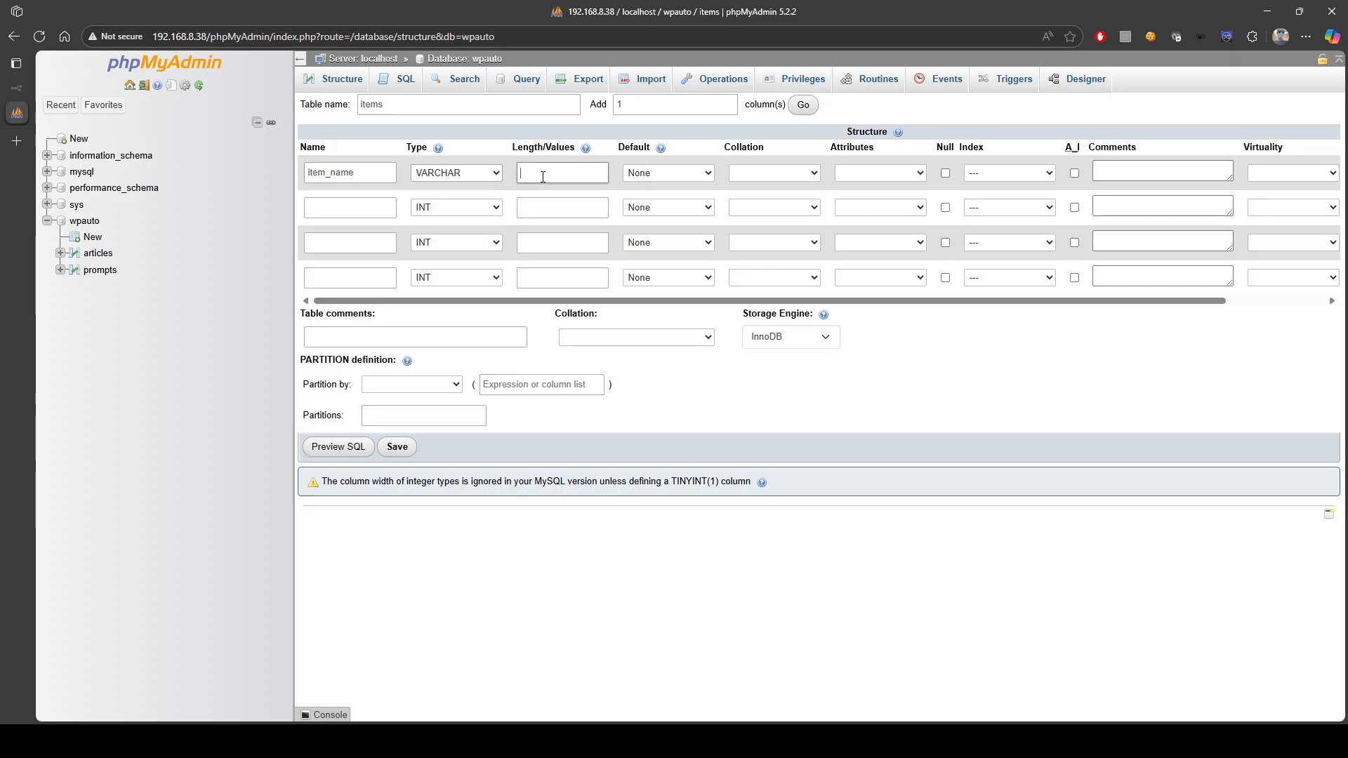
{"action": "type", "text": "100"}
- Name the second column of the items table "item_price", keeping the INT type
{"action": "left_click", "coordinate": [330, 211]}
{"action": "type", "text": "item_pci"}
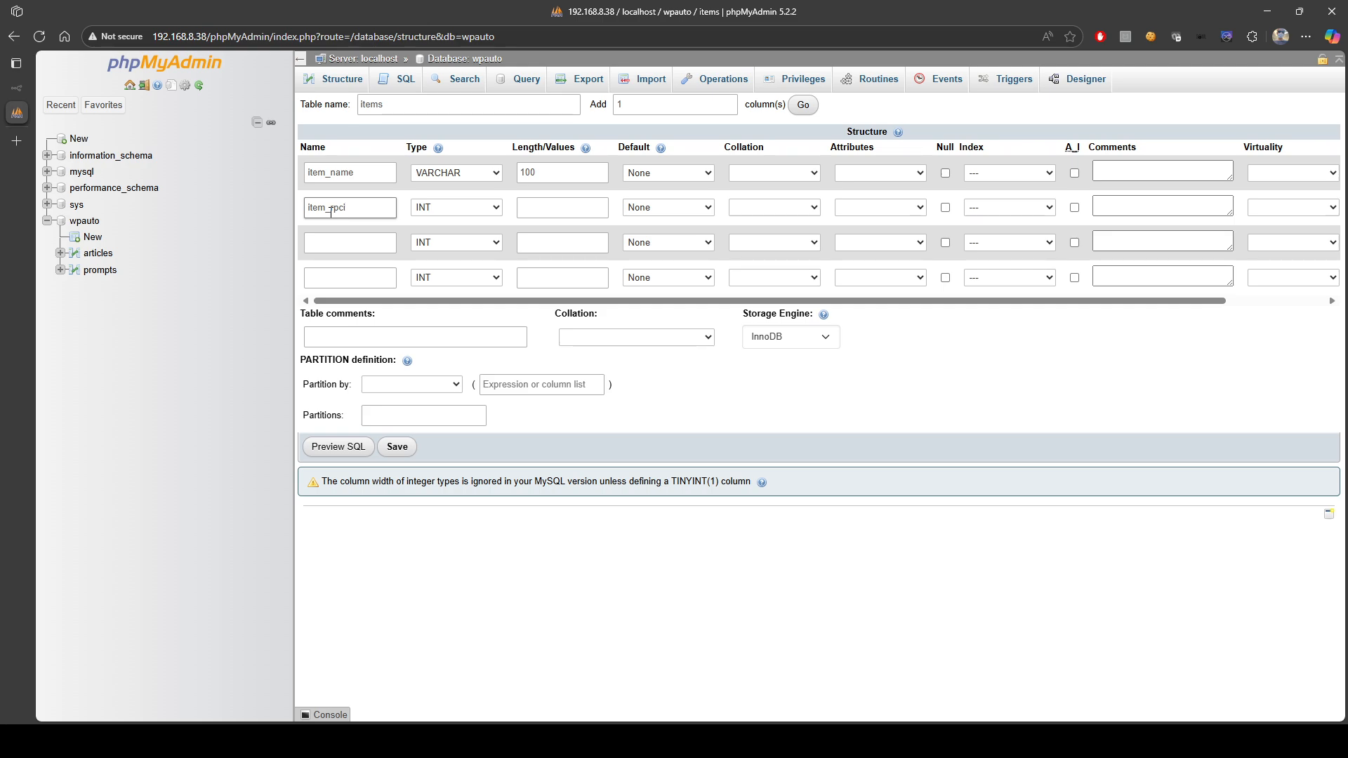
{"action": "key", "text": "BackSpace"}
{"action": "key", "text": "BackSpace"}
{"action": "type", "text": "rice"}
{"action": "left_click_drag", "start_coordinate": [332, 203], "coordinate": [356, 208]}
{"action": "type", "text": "proce"}
{"action": "key", "text": "BackSpace"}
{"action": "type", "text": "ice"}
{"action": "key", "text": "Tab"}
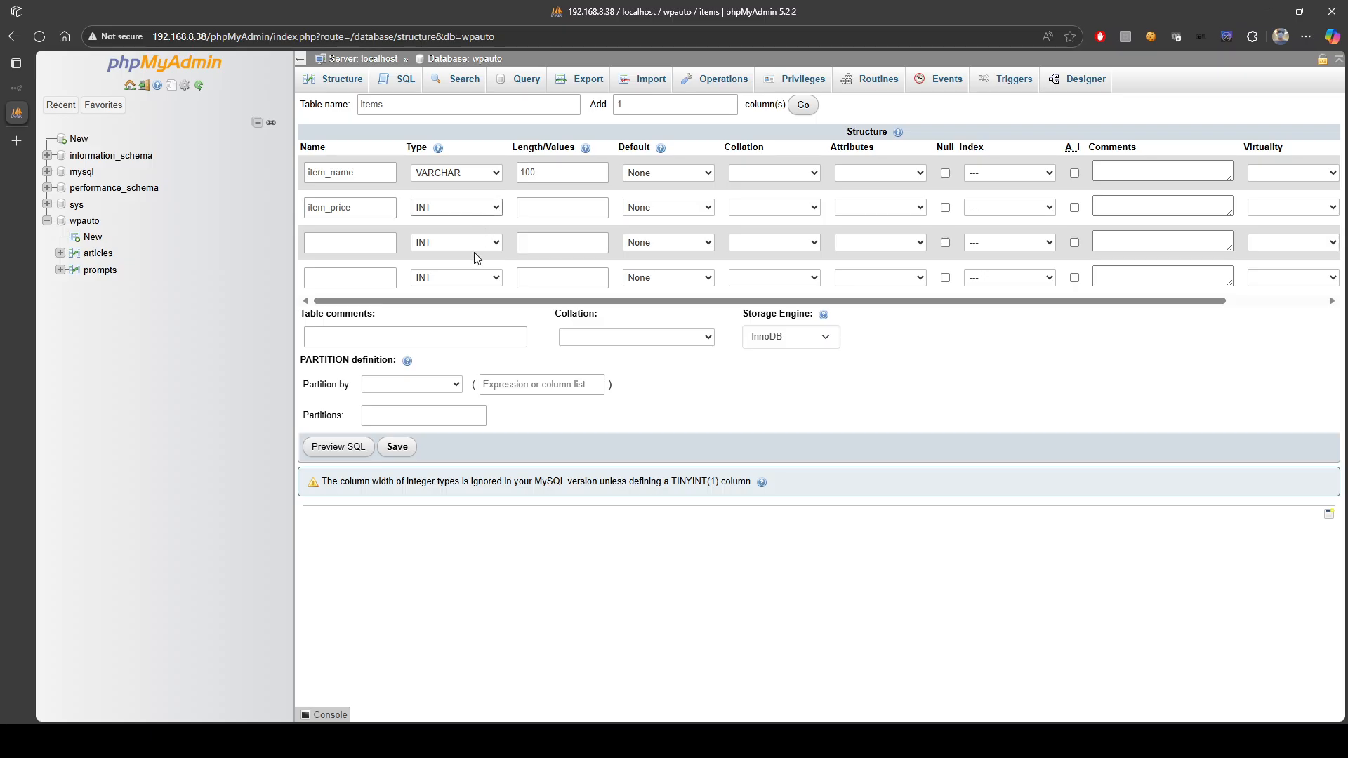
- Name the third column "item_available" and set its type to BOOLEAN
{"action": "left_click", "coordinate": [338, 245]}
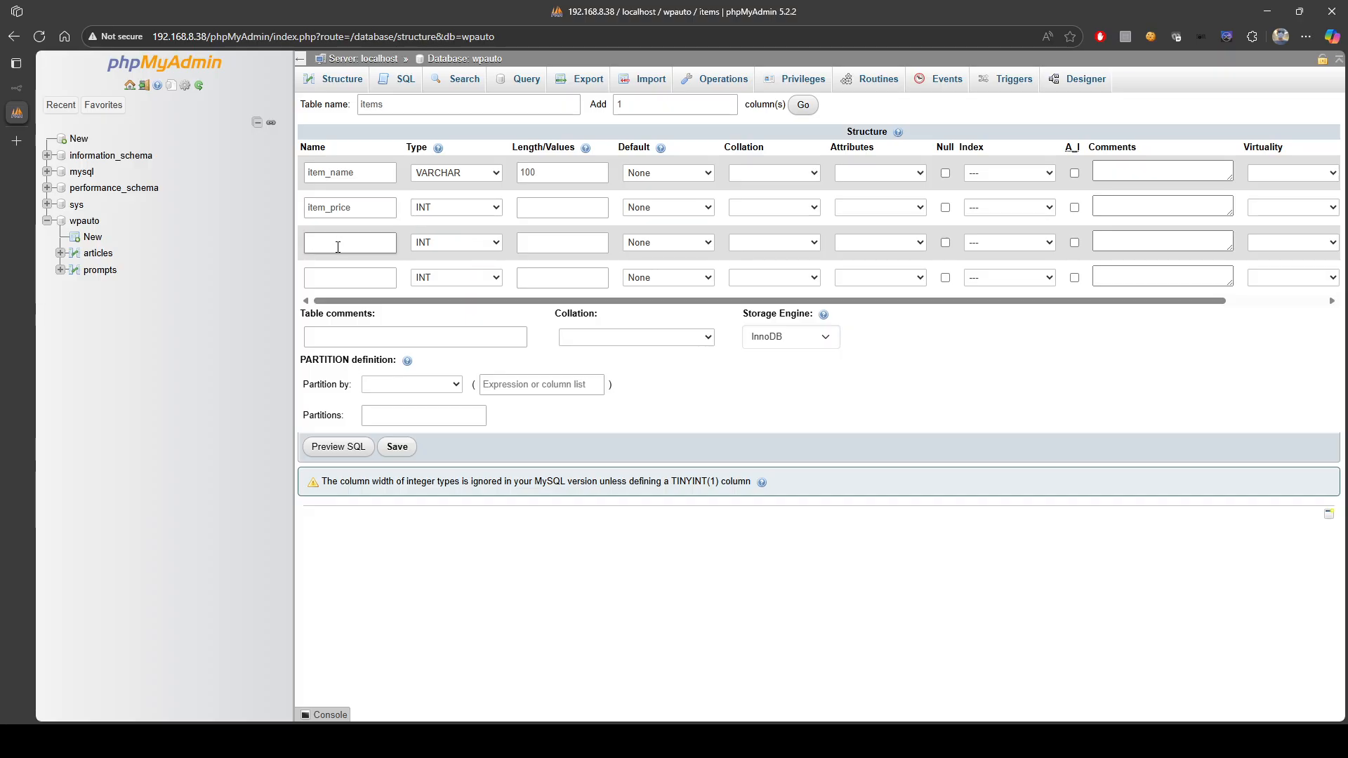
{"action": "type", "text": "available"}
{"action": "key", "text": "Home"}
{"action": "type", "text": "item_"}
{"action": "key", "text": "Tab"}
{"action": "type", "text": "bo"}
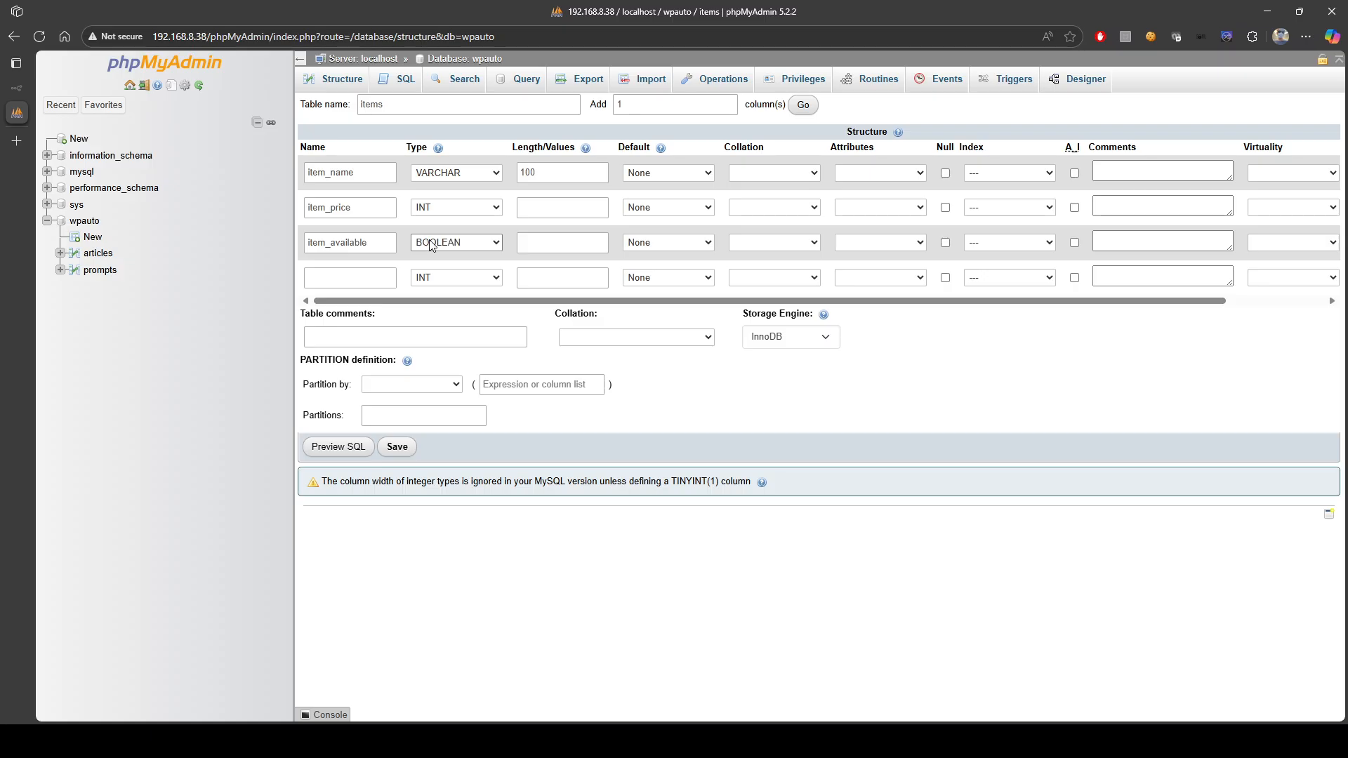
- Name the fourth column "last_updated" with type DATE, and add one more column row to the table definition
{"action": "left_click", "coordinate": [349, 278]}
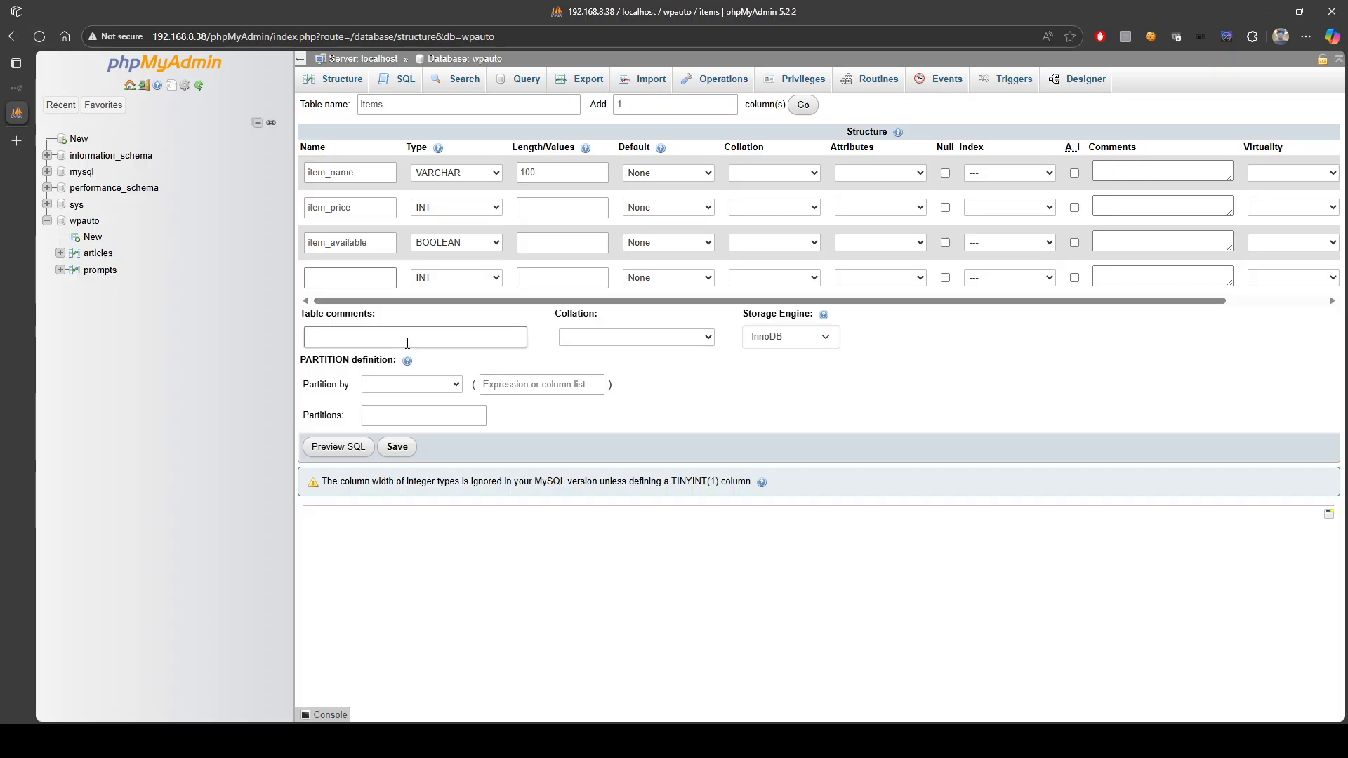
{"action": "type", "text": "last_updated"}
{"action": "key", "text": "Tab"}
{"action": "key", "text": "f"}
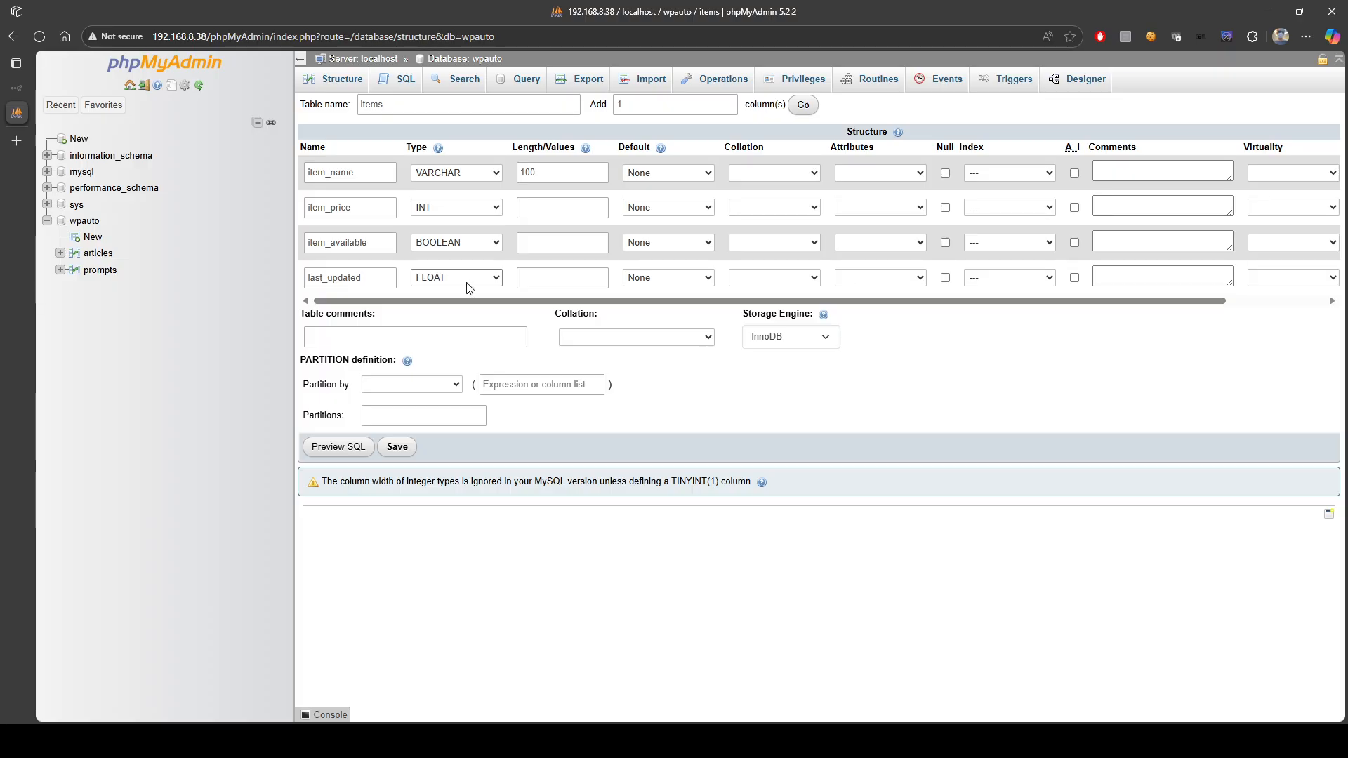
{"action": "key", "text": "d"}
{"action": "left_click", "coordinate": [804, 105]}
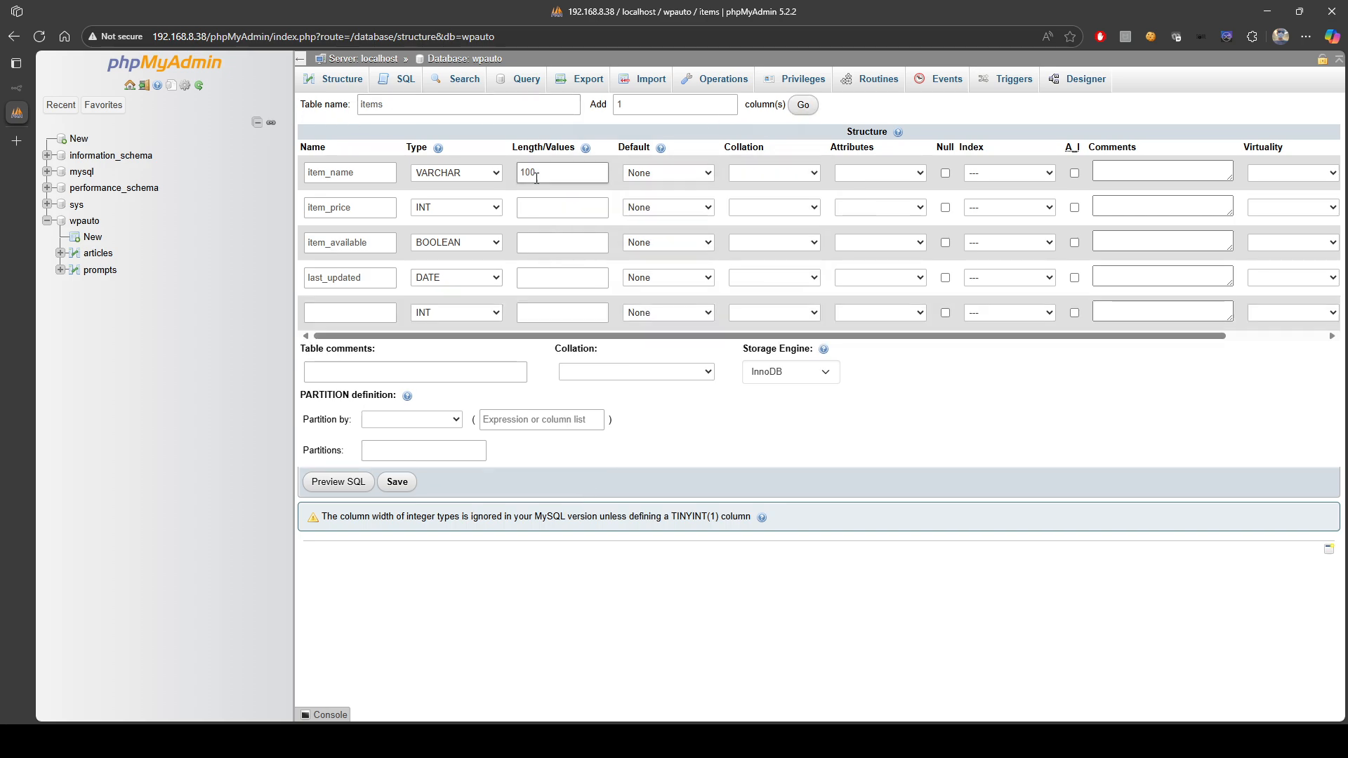
- Name the fifth column "id", keeping type INT and default None, and save the items table
{"action": "left_click", "coordinate": [348, 311]}
{"action": "type", "text": "id"}
{"action": "left_click", "coordinate": [473, 317]}
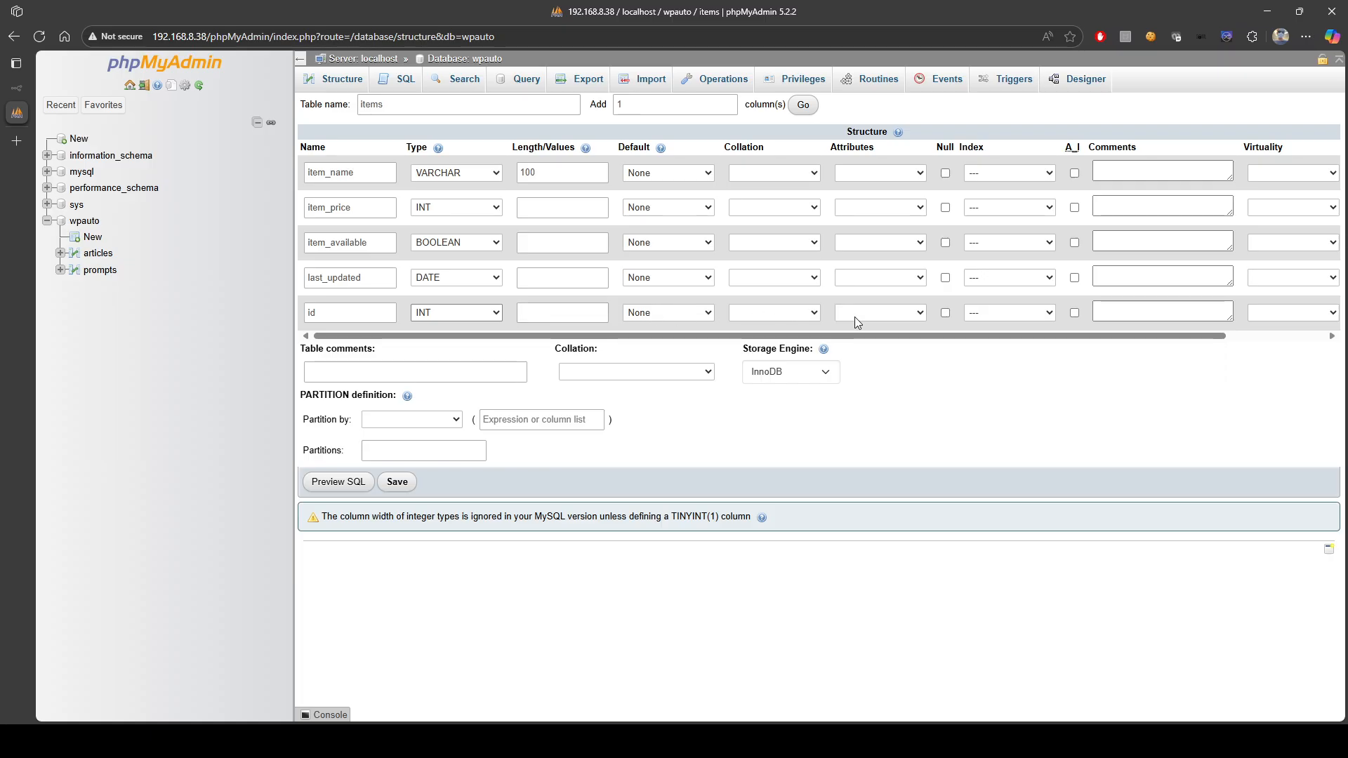
{"action": "scroll", "coordinate": [951, 338], "scroll_direction": "right", "scroll_amount": 3}
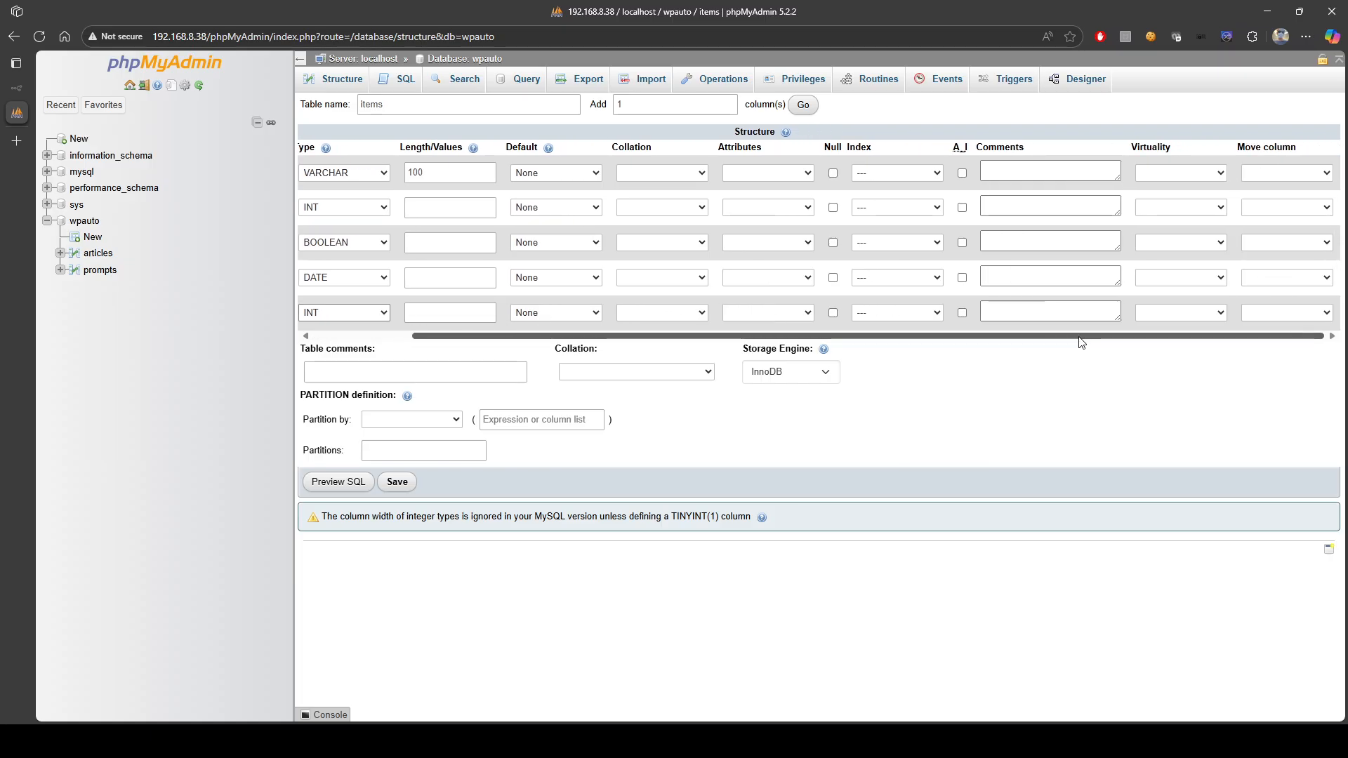
{"action": "scroll", "coordinate": [1099, 341], "scroll_direction": "left", "scroll_amount": 3}
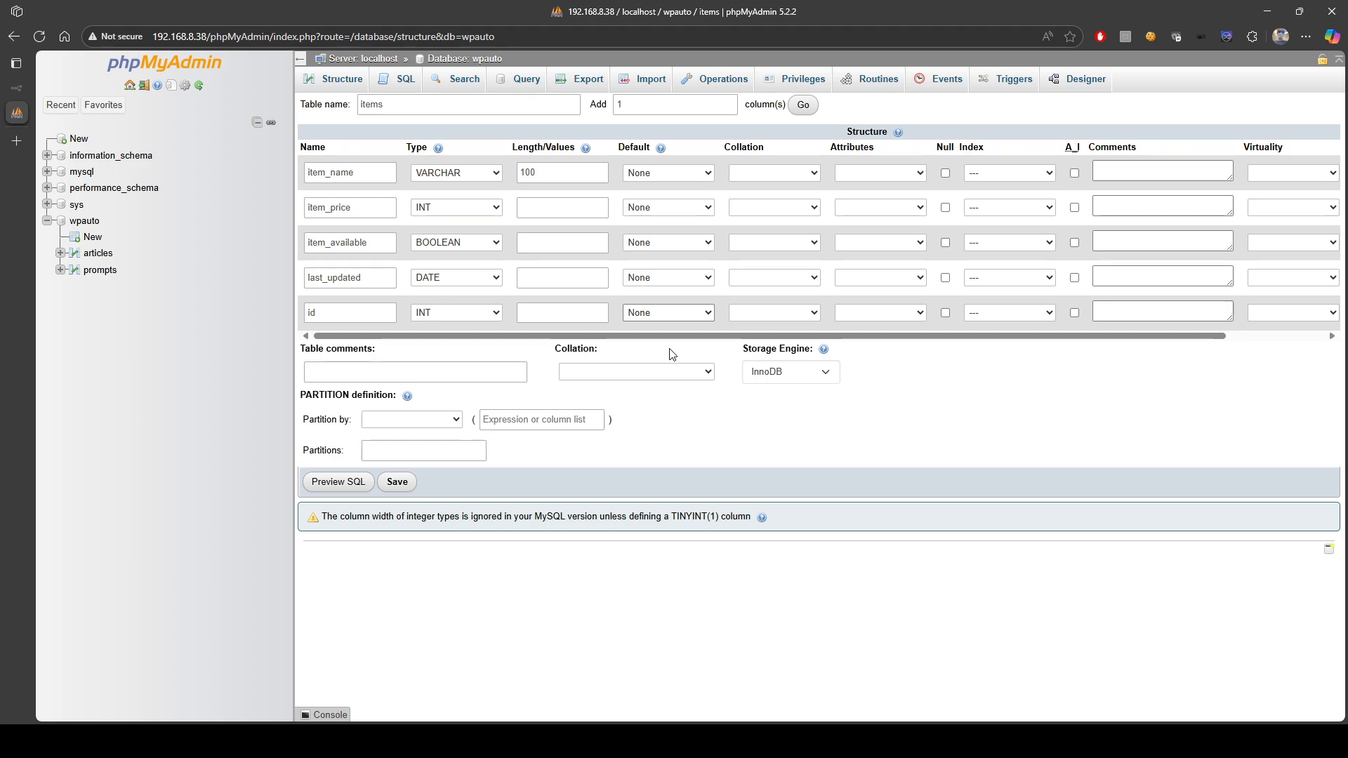
{"action": "key", "text": "Down"}
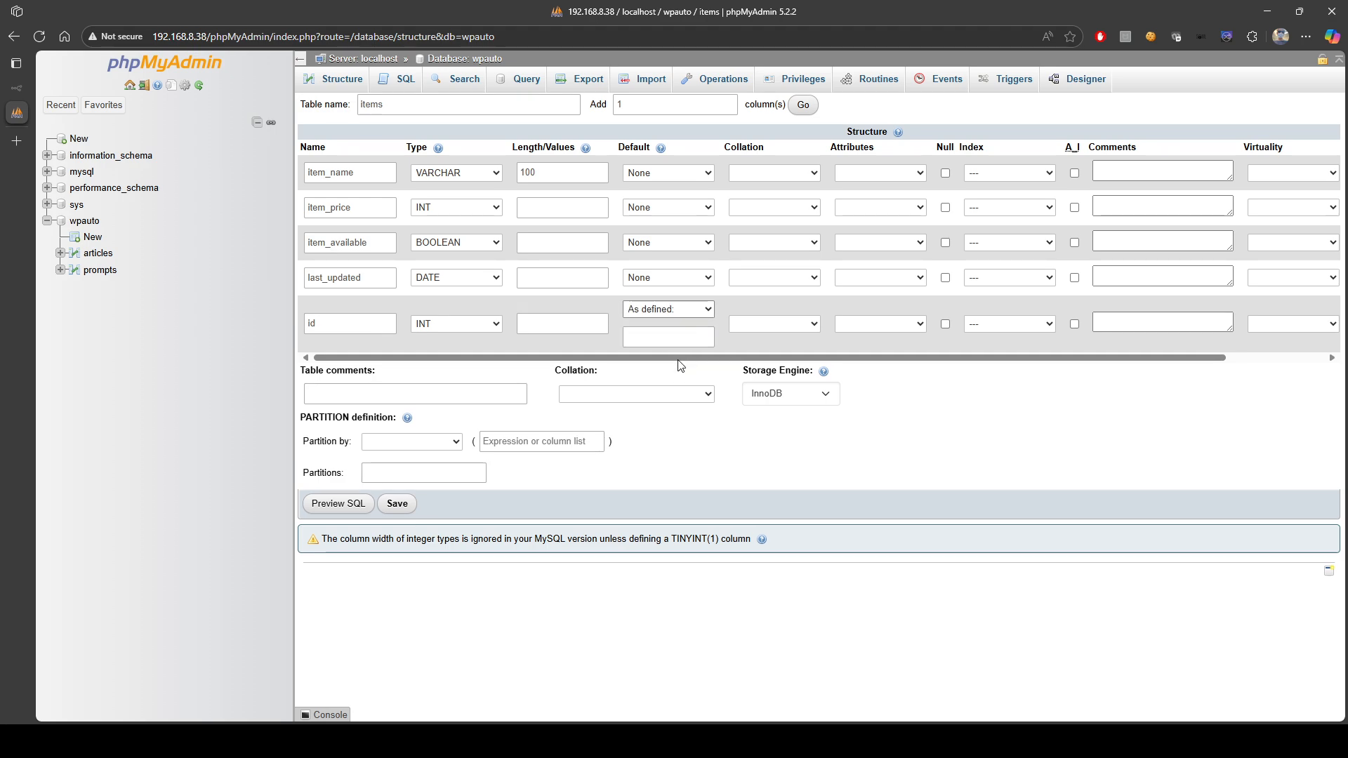
{"action": "key", "text": "Up"}
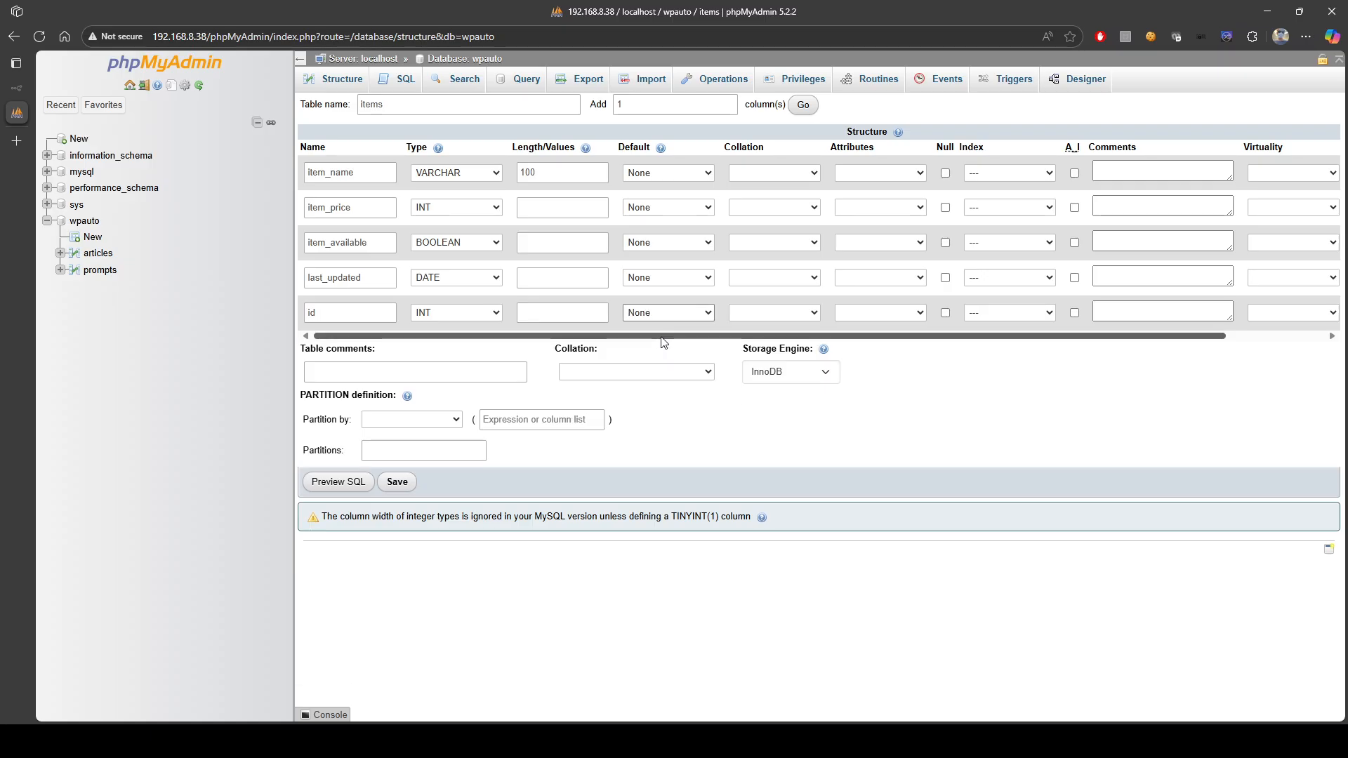
{"action": "left_click", "coordinate": [555, 319]}
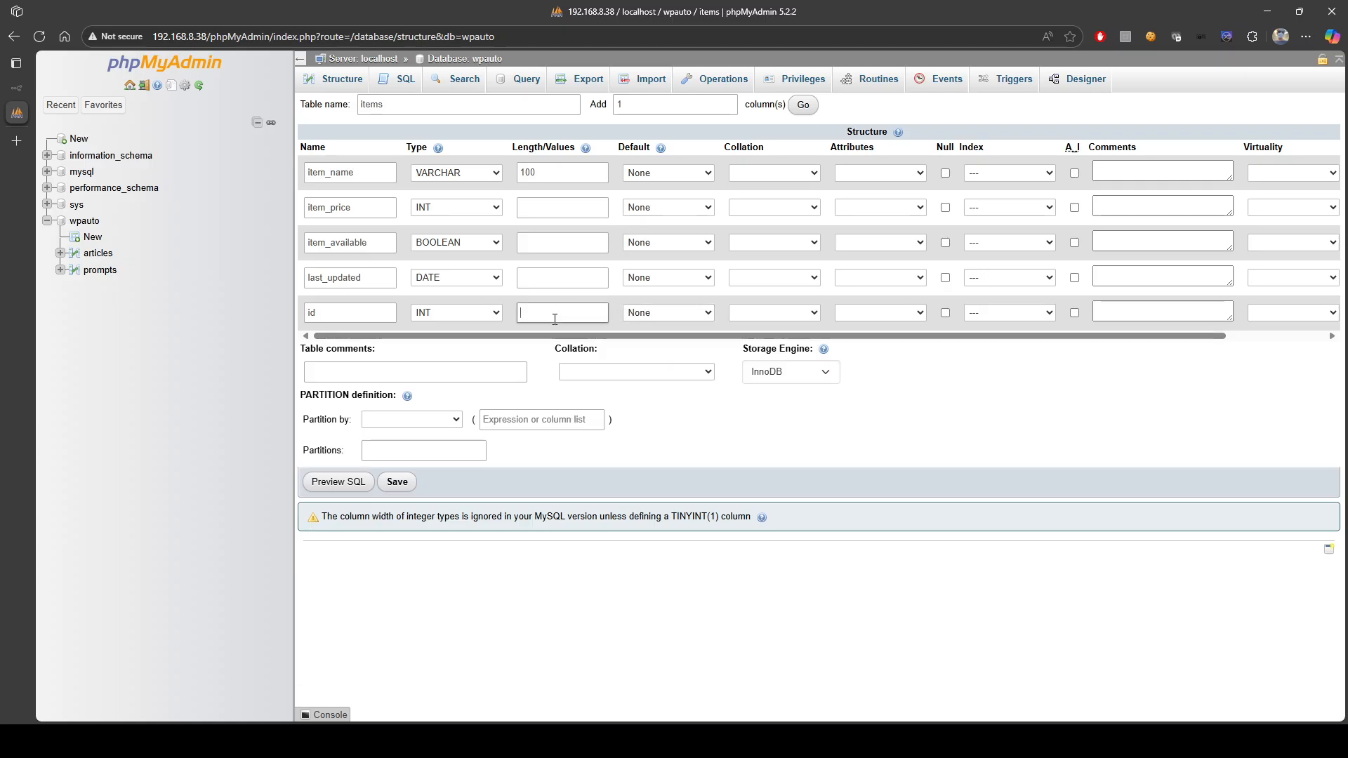
{"action": "left_click", "coordinate": [391, 491]}
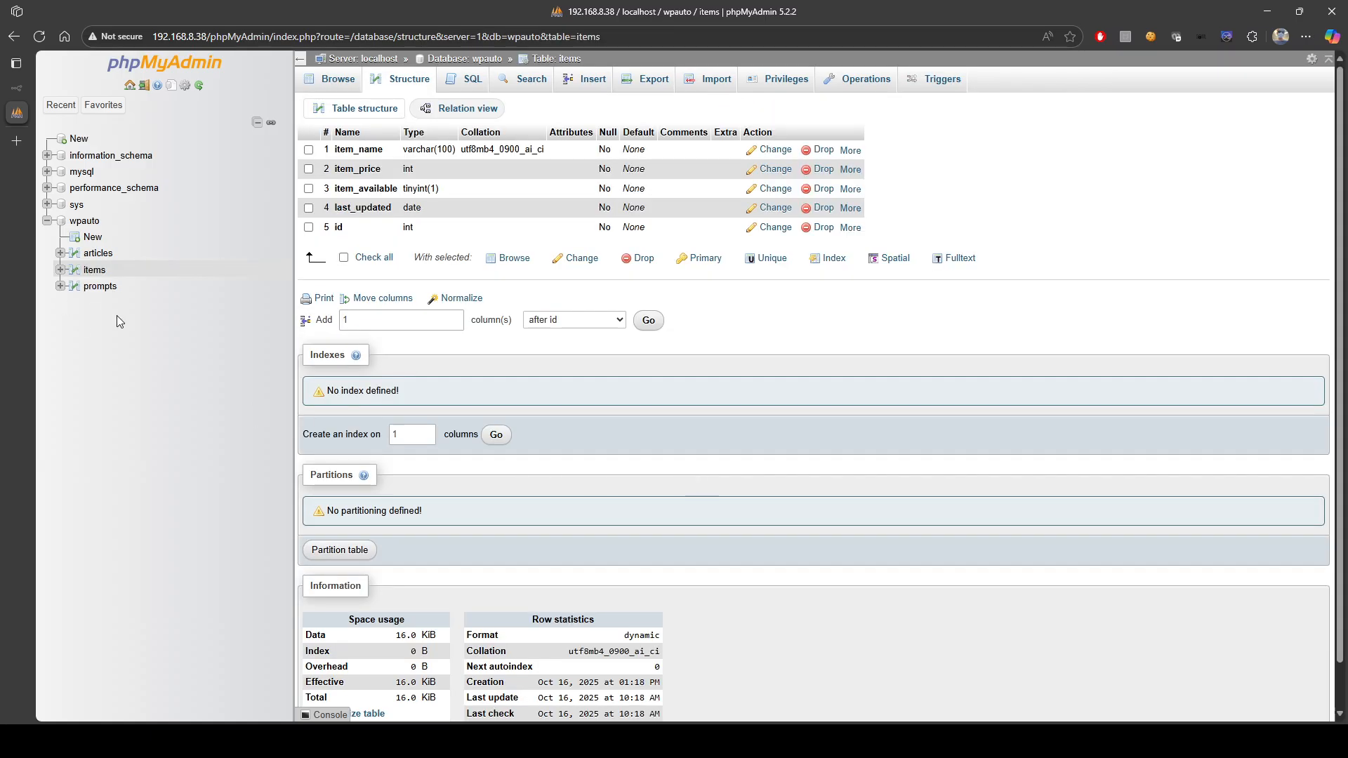
- Open Gemini in a new browser tab and attach the copied screenshot of the items table structure to the prompt
{"action": "left_click", "coordinate": [17, 141]}
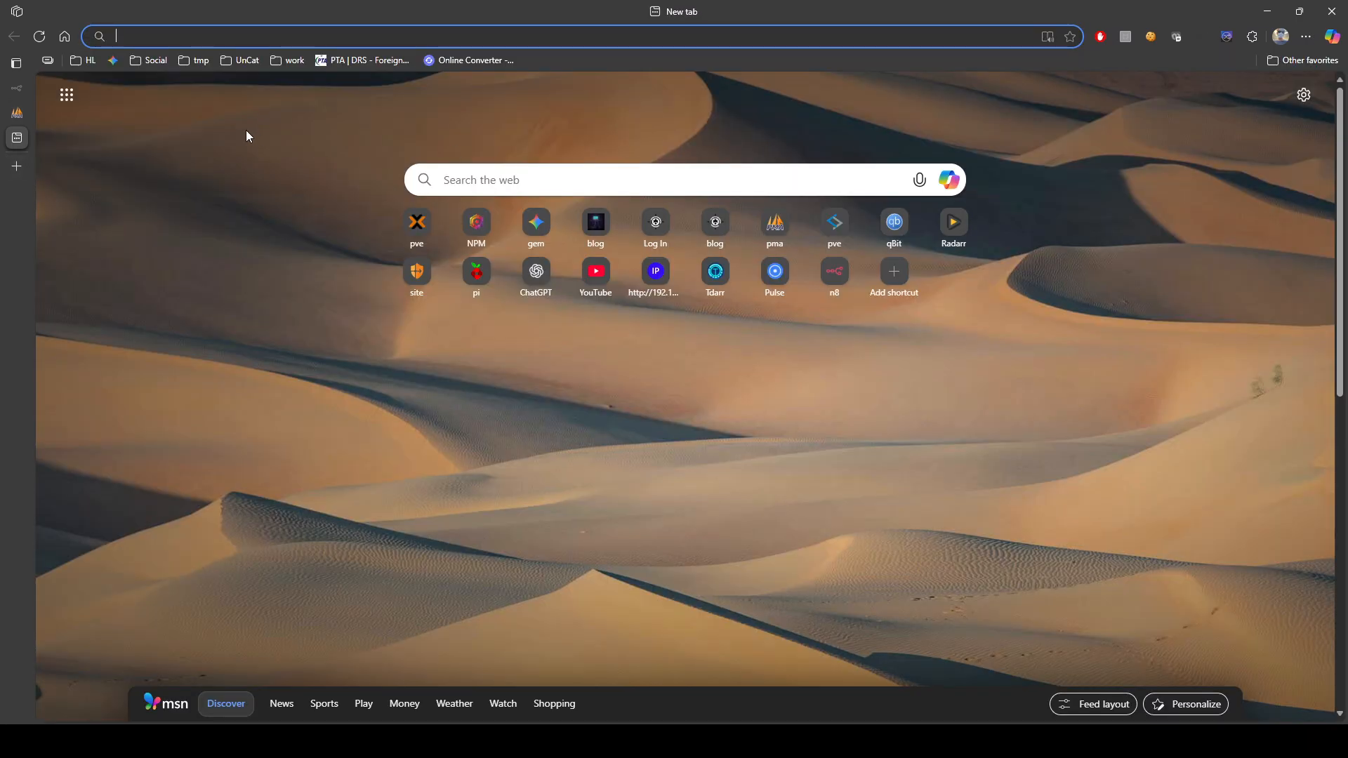
{"action": "left_click", "coordinate": [12, 119]}
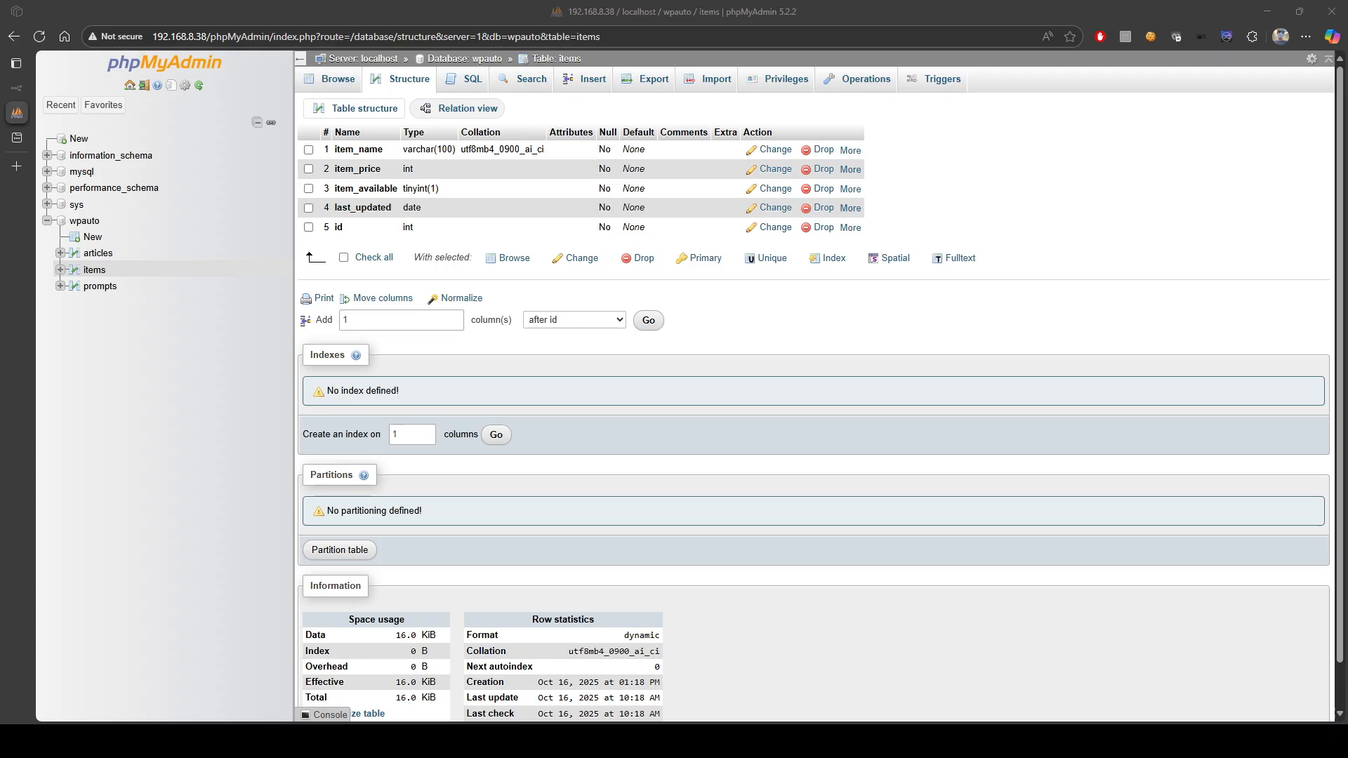
{"action": "left_click", "coordinate": [17, 140]}
{"action": "left_click", "coordinate": [536, 222]}
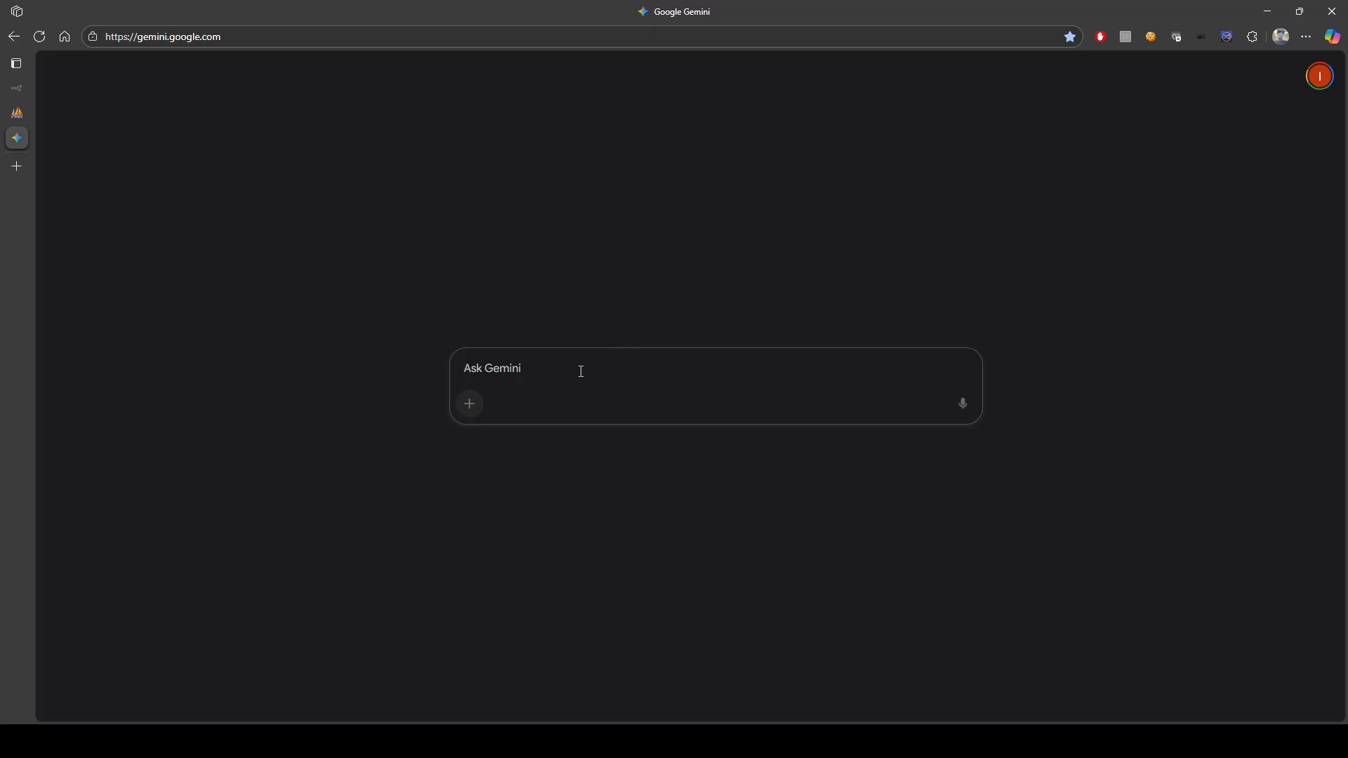
{"action": "left_click", "coordinate": [511, 368]}
{"action": "left_click", "coordinate": [45, 37]}
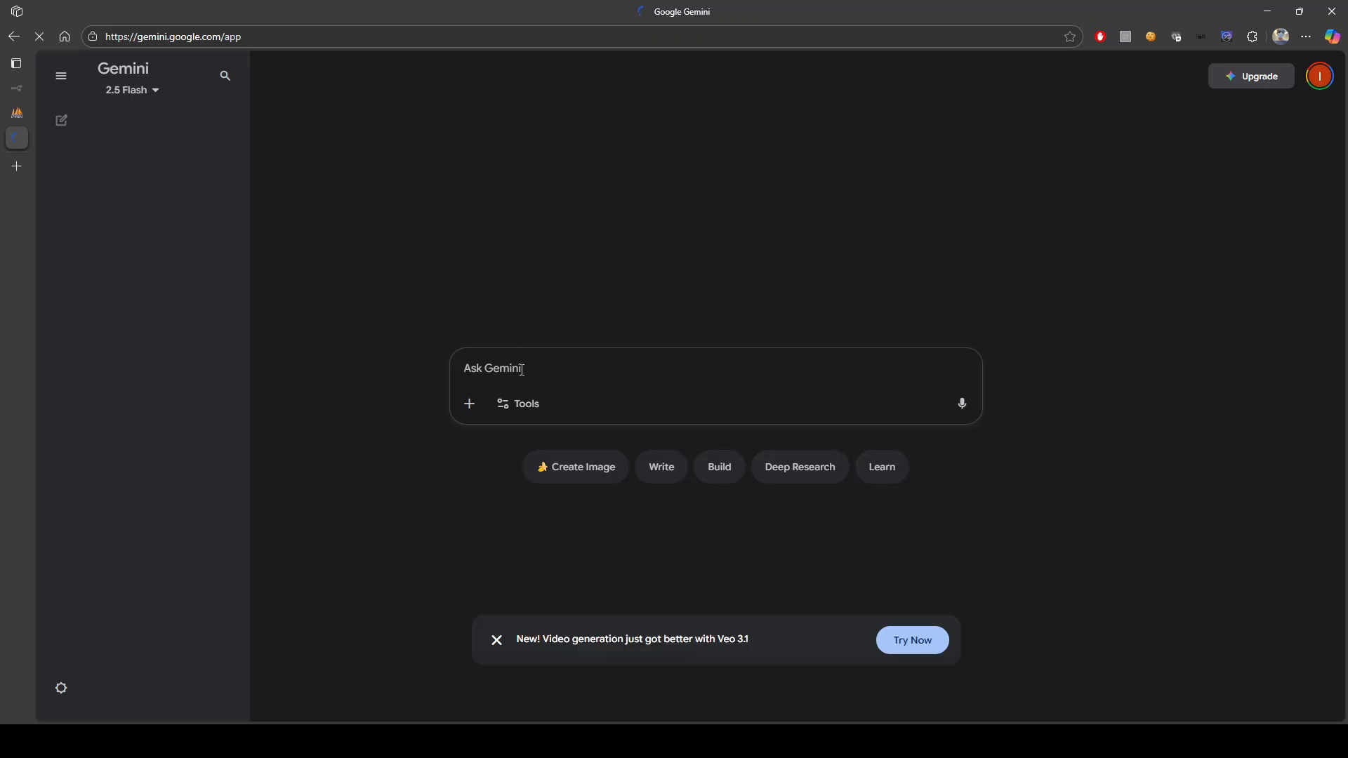
{"action": "key", "text": "ctrl+v"}
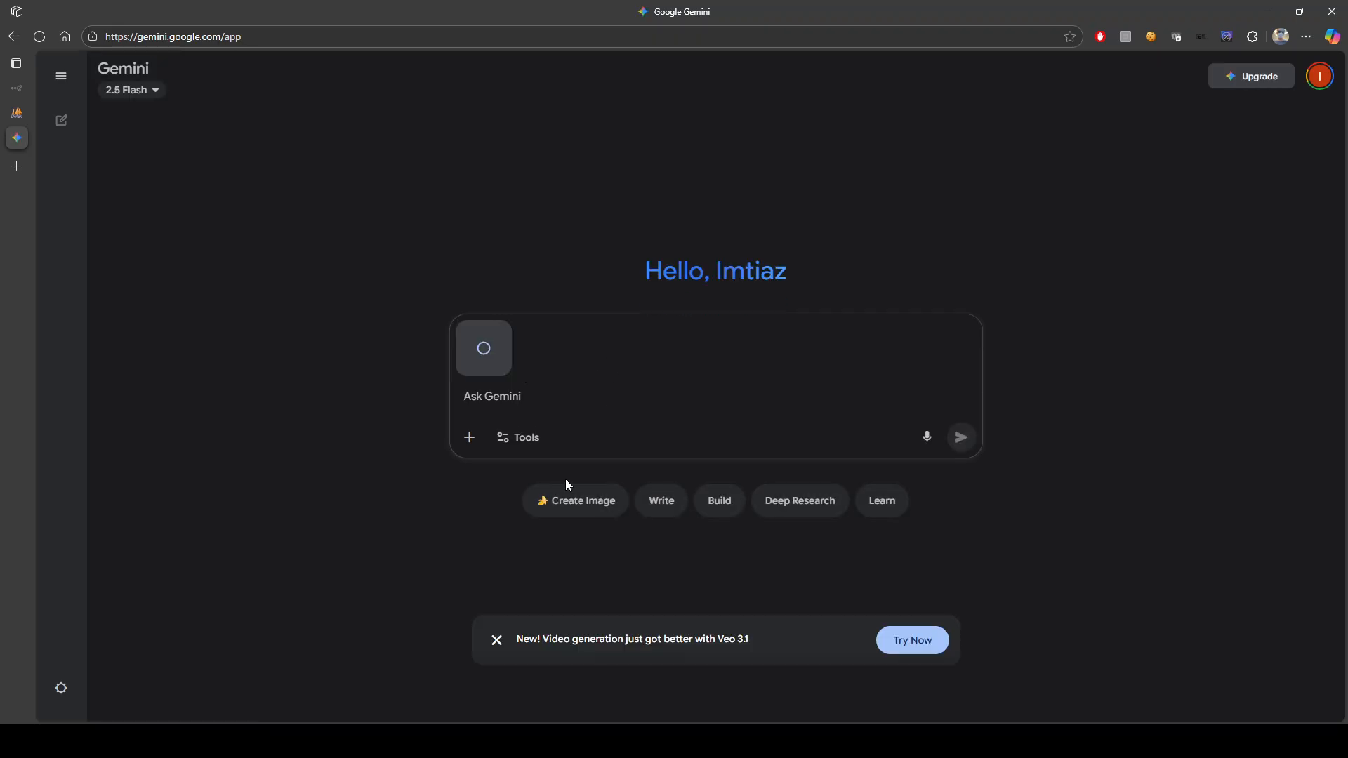
{"action": "left_click", "coordinate": [497, 640]}
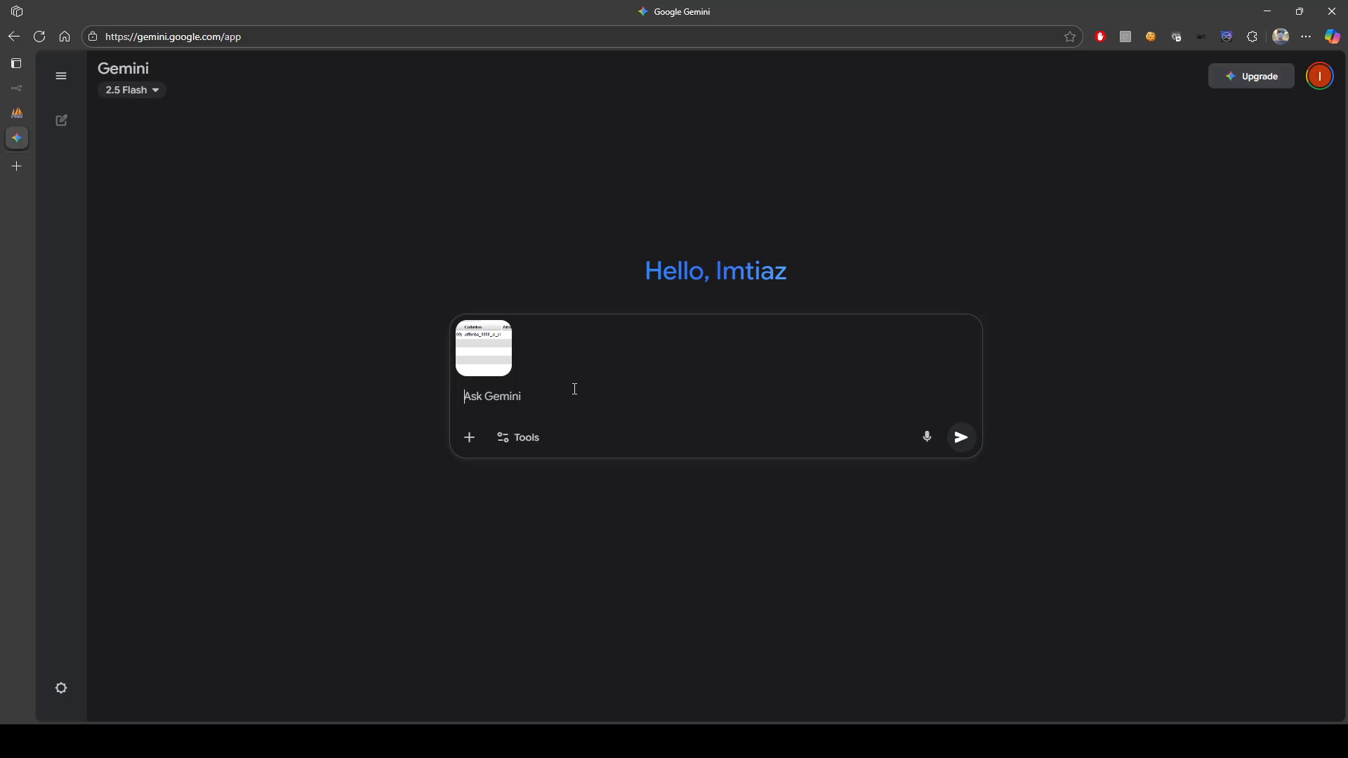
- Write the prompt "provide sql for add mock data to this table," beneath the attached screenshot
{"action": "type", "text": "provide "}
{"action": "type", "text": "us wi"}
{"action": "key", "text": "BackSpace"}
{"action": "key", "text": "BackSpace"}
{"action": "key", "text": "BackSpace"}
{"action": "type", "text": "sql for add mock data"}
{"action": "key", "text": "BackSpace"}
{"action": "type", "text": "a to this table,"}
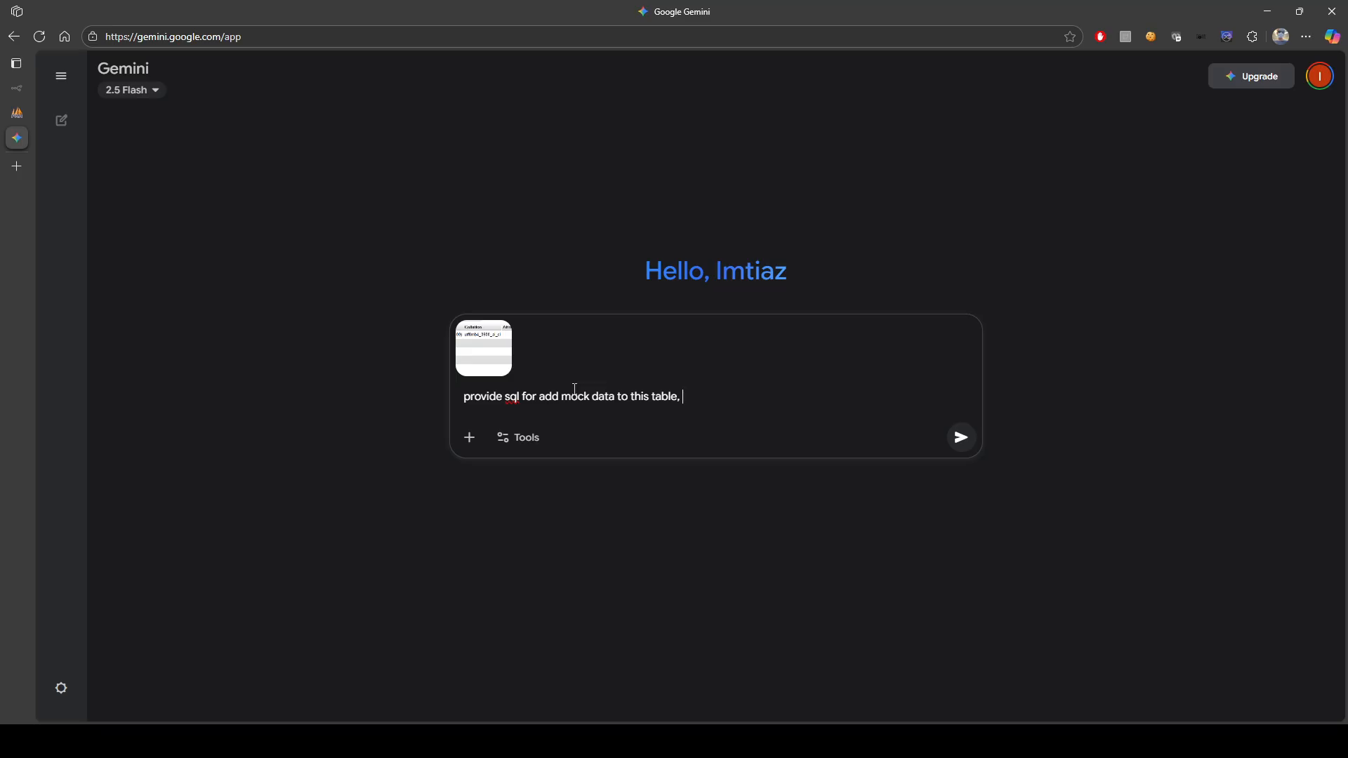
- Extend the prompt with "the number of rows should be up to 20 or more" and submit it
{"action": "type", "text": " the number of rows should"}
{"action": "key", "text": "BackSpace"}
{"action": "key", "text": "BackSpace"}
{"action": "type", "text": "ld be updat"}
{"action": "key", "text": "BackSpace"}
{"action": "key", "text": "BackSpace"}
{"action": "key", "text": "BackSpace"}
{"action": "type", "text": "to 20"}
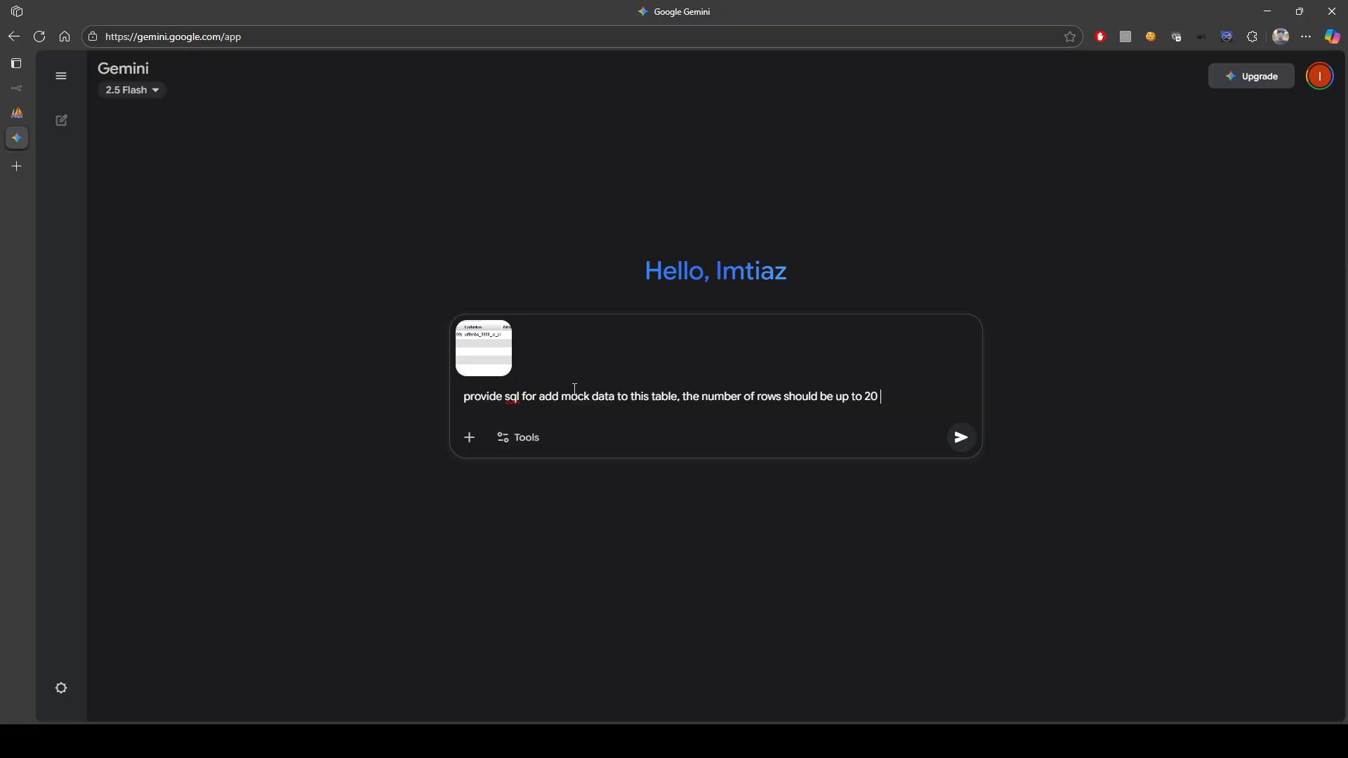
{"action": "type", "text": " or more"}
{"action": "key", "text": "Return"}
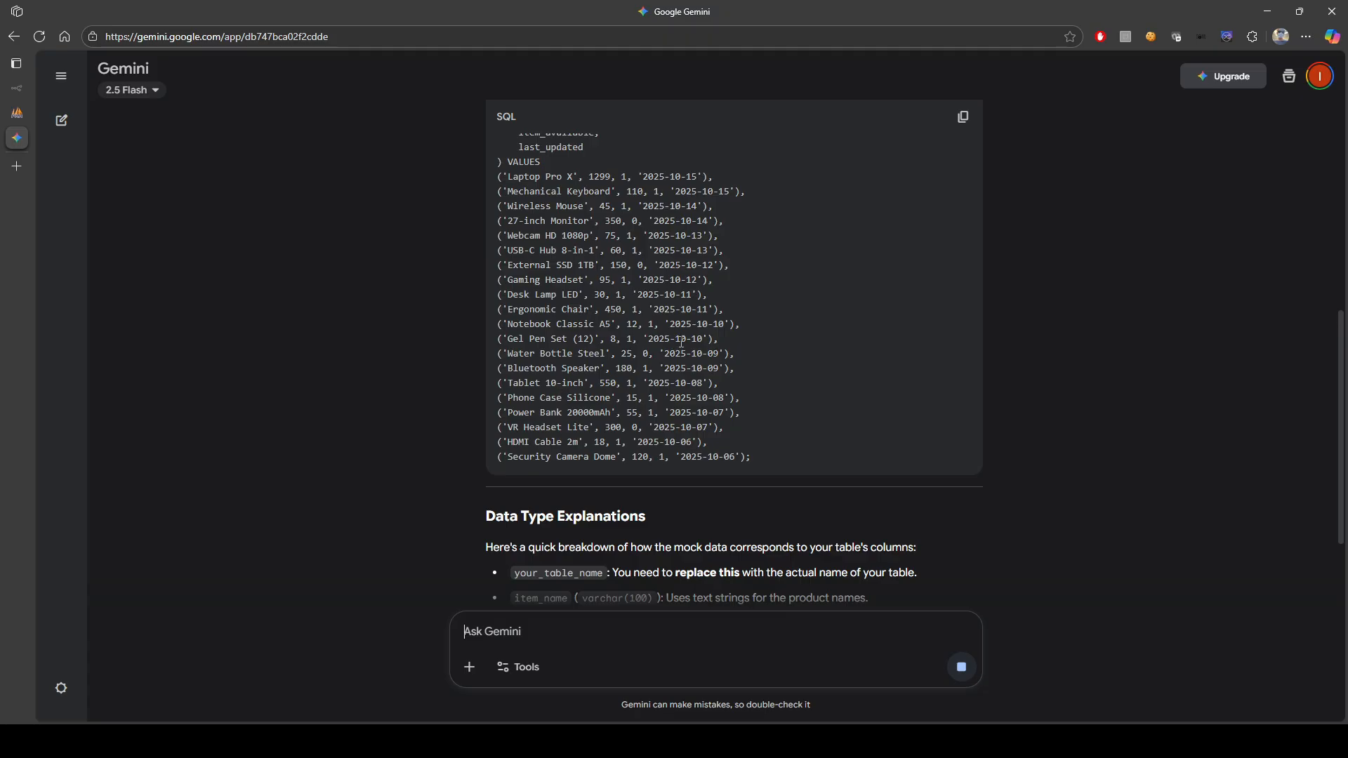
- Copy the generated SQL INSERT statement from Gemini's answer
{"action": "scroll", "coordinate": [680, 341], "scroll_direction": "up", "scroll_amount": 2}
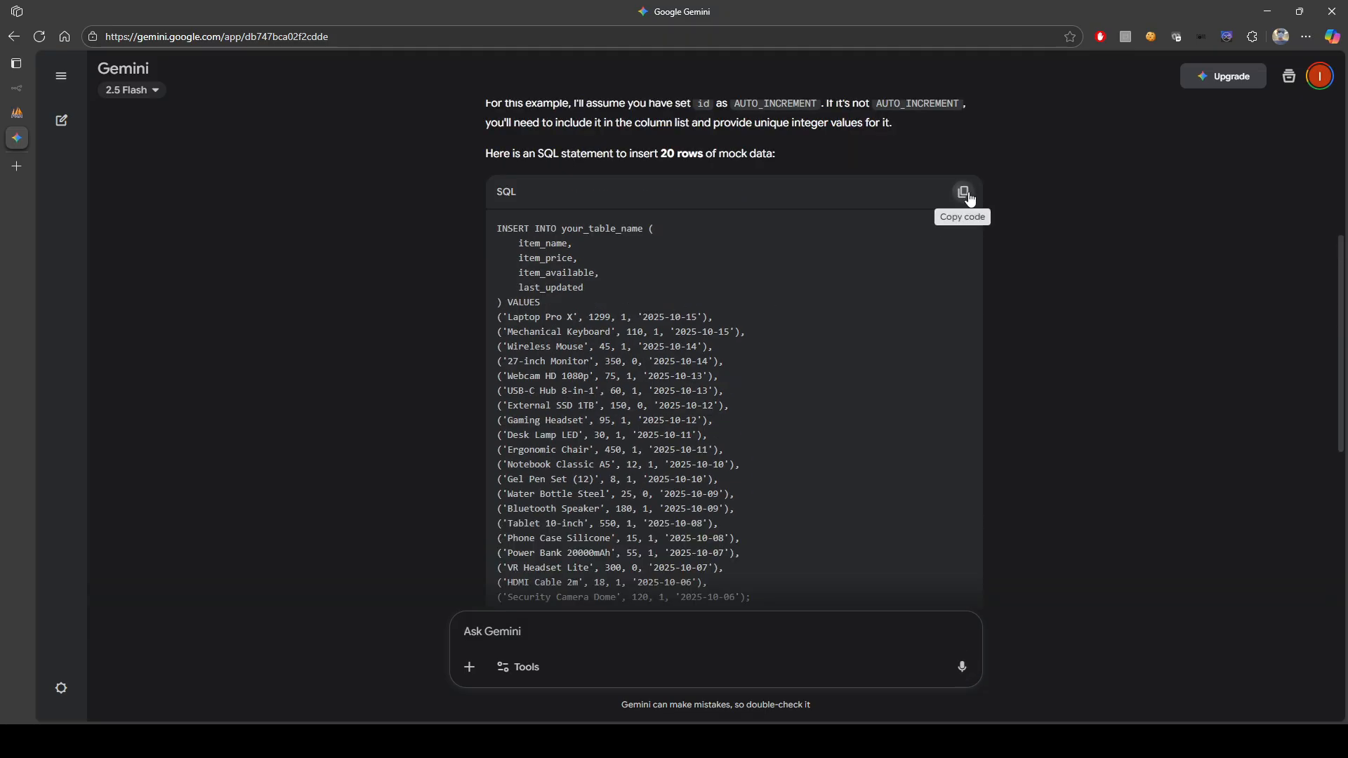
{"action": "left_click", "coordinate": [963, 193]}
{"action": "scroll", "coordinate": [695, 303], "scroll_direction": "down", "scroll_amount": 4}
{"action": "scroll", "coordinate": [695, 303], "scroll_direction": "down", "scroll_amount": 1}
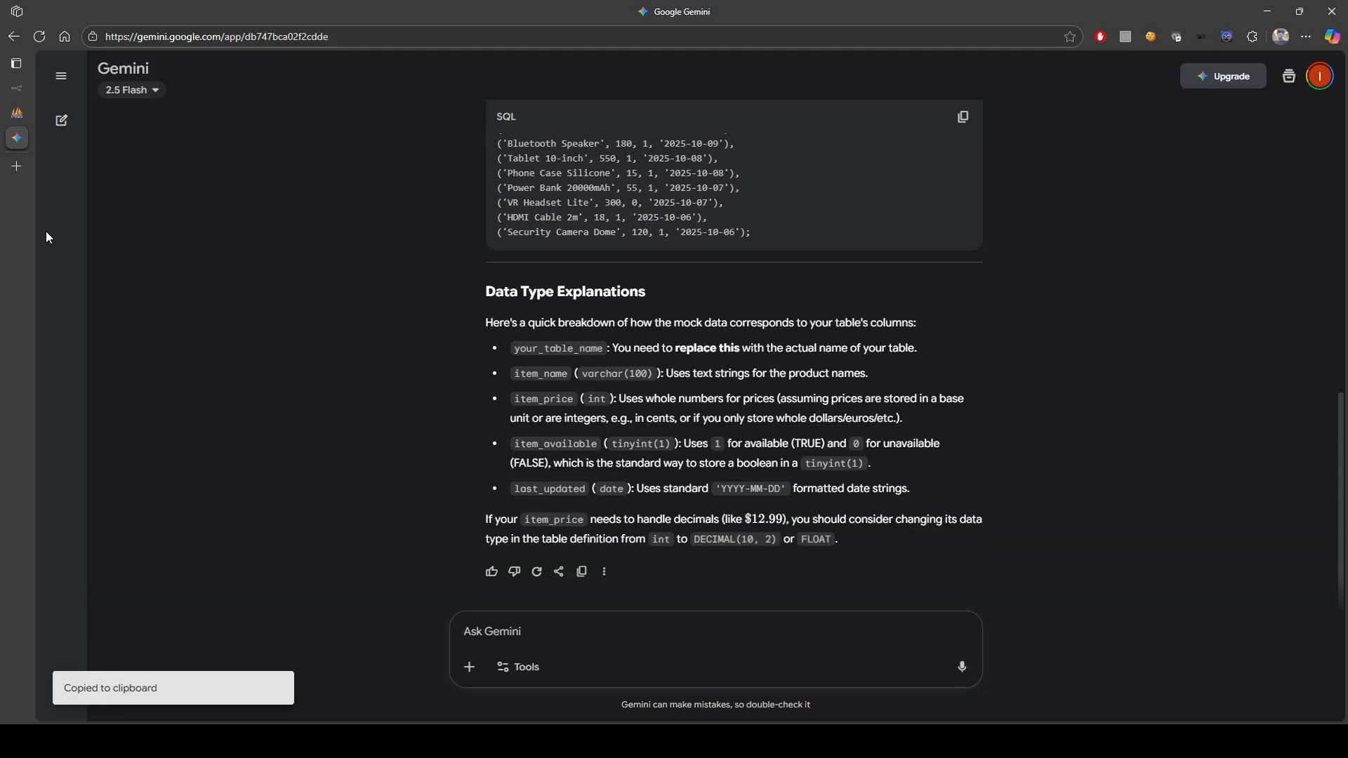
- Switch to phpMyAdmin, replace the items table's default SQL query with the copied INSERT statement, and run it
{"action": "left_click", "coordinate": [17, 112]}
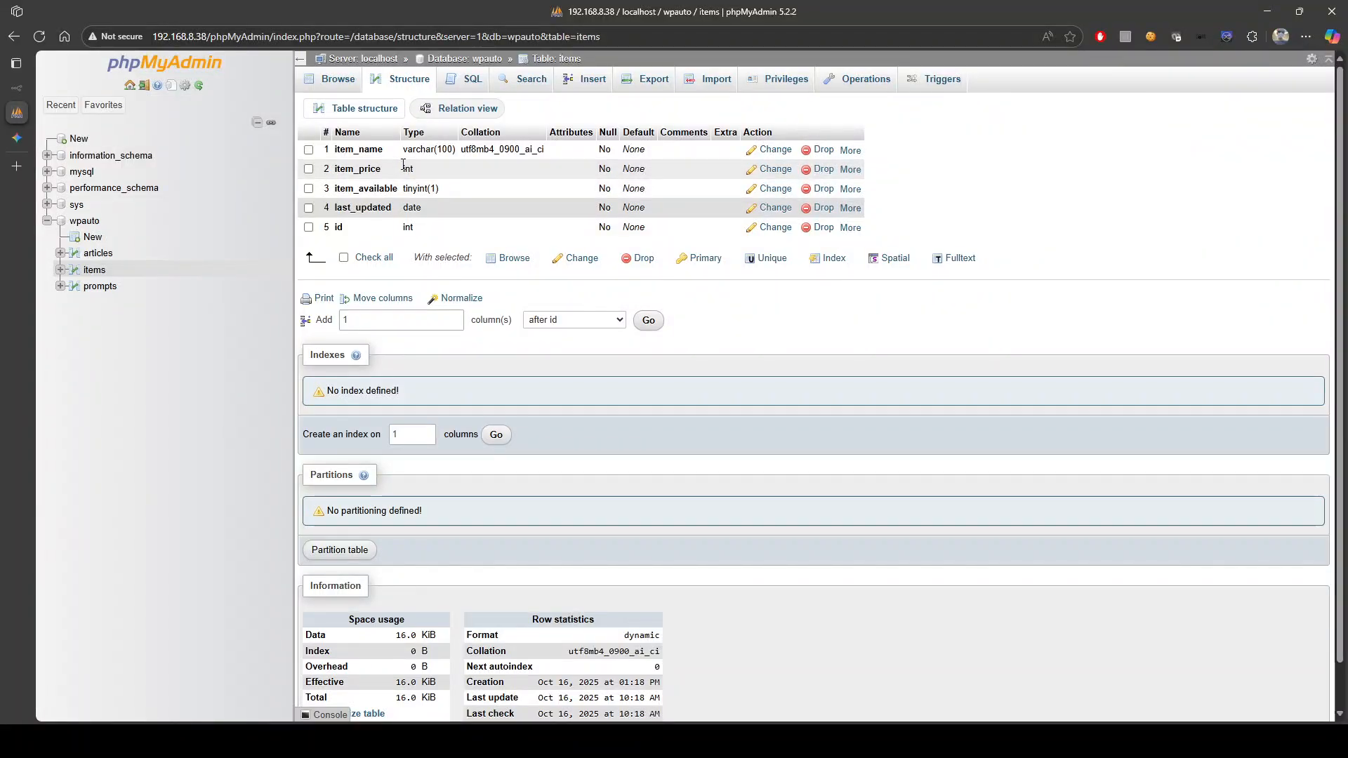
{"action": "left_click", "coordinate": [472, 81]}
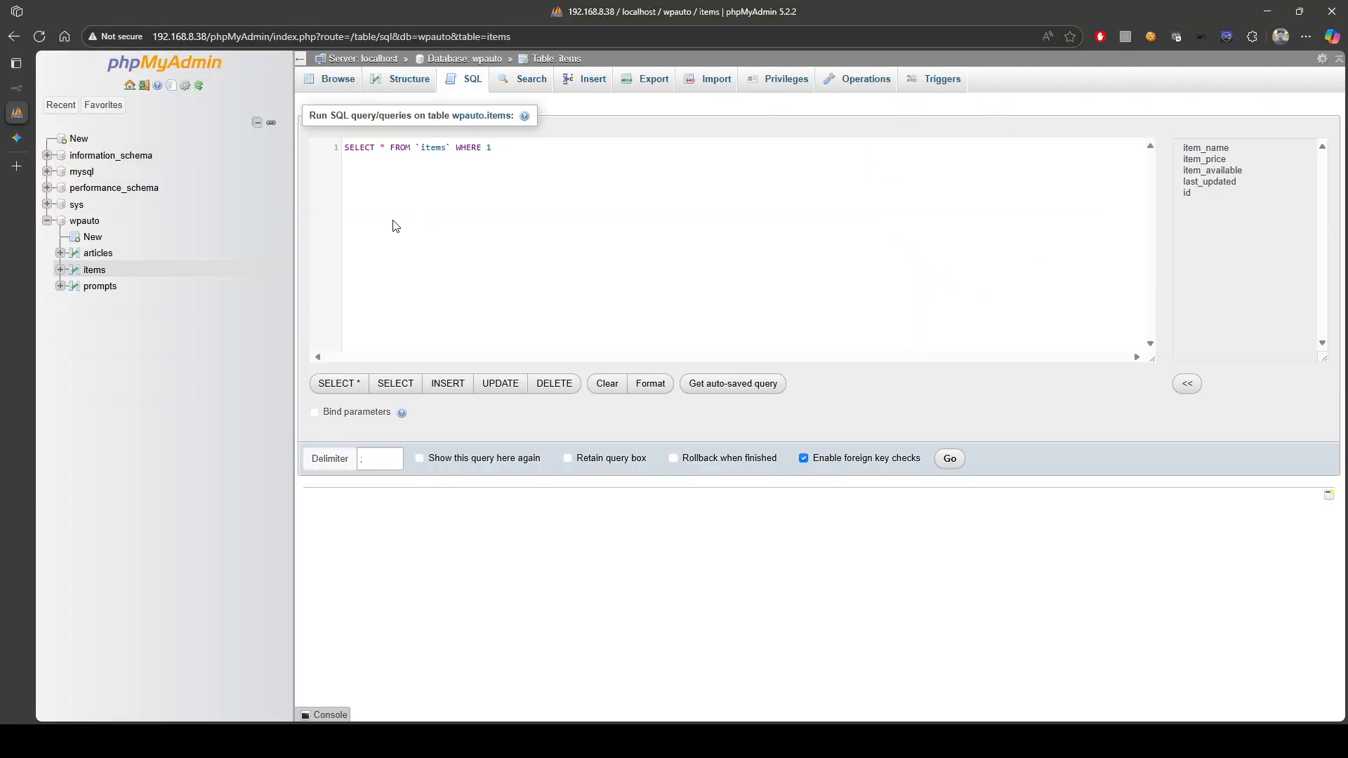
{"action": "left_click", "coordinate": [393, 225]}
{"action": "key", "text": "ctrl+a"}
{"action": "key", "text": "ctrl+v"}
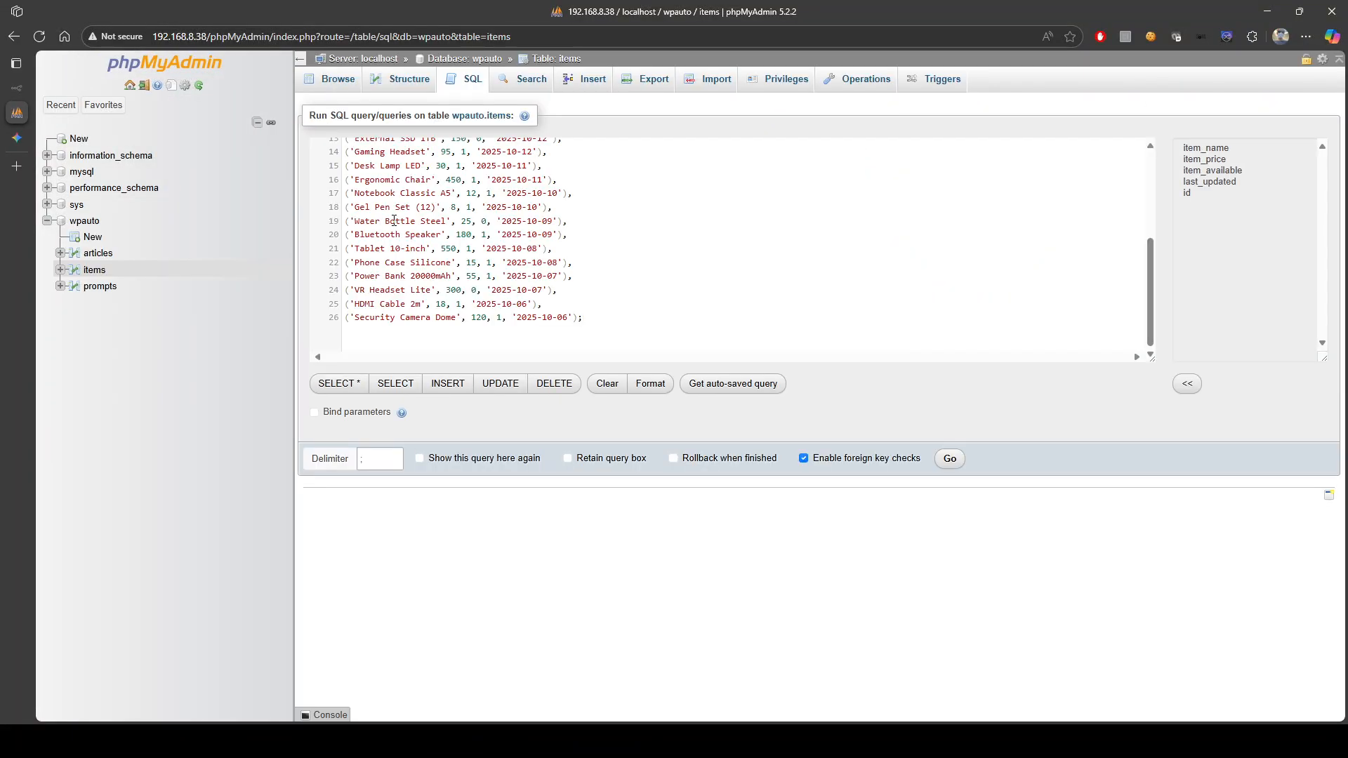
{"action": "scroll", "coordinate": [394, 220], "scroll_direction": "up", "scroll_amount": 5}
{"action": "key", "text": "ctrl+a"}
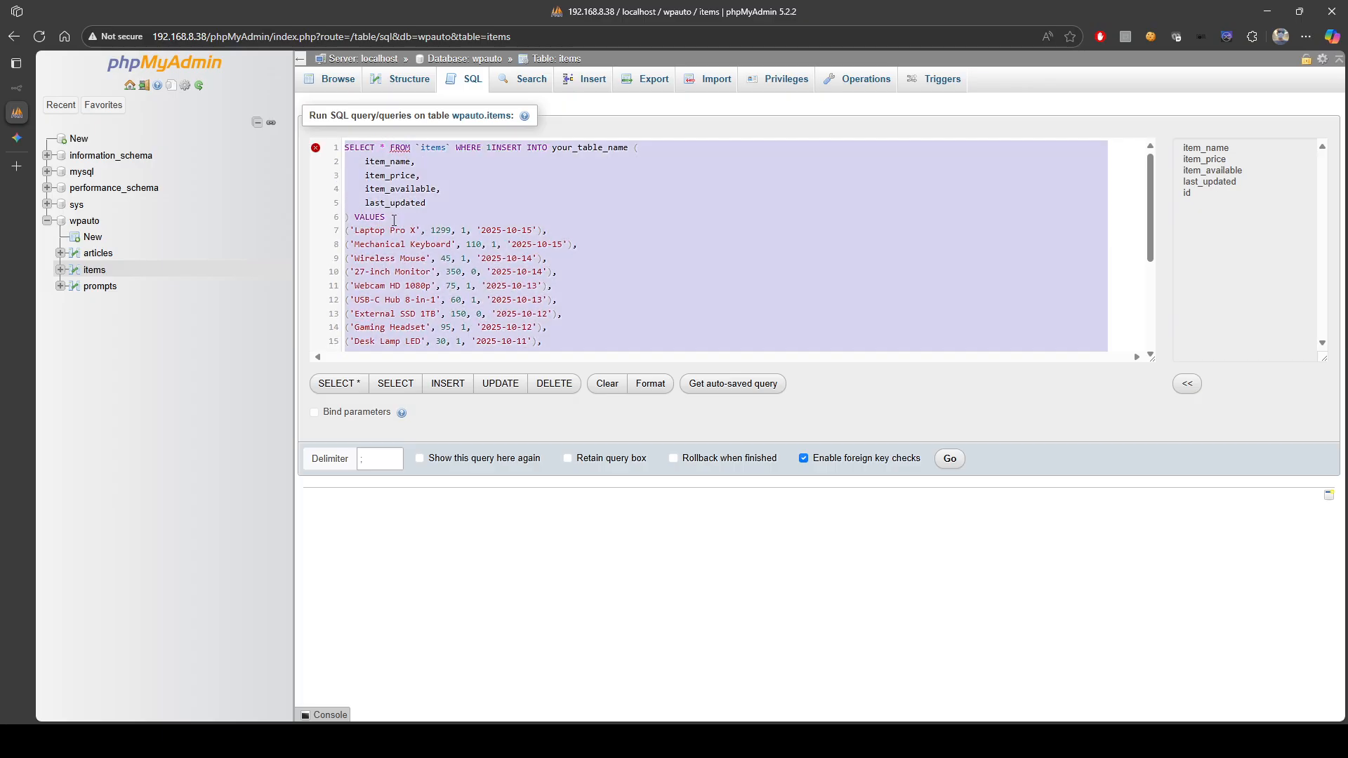
{"action": "key", "text": "ctrl+v"}
{"action": "scroll", "coordinate": [516, 203], "scroll_direction": "up", "scroll_amount": 5}
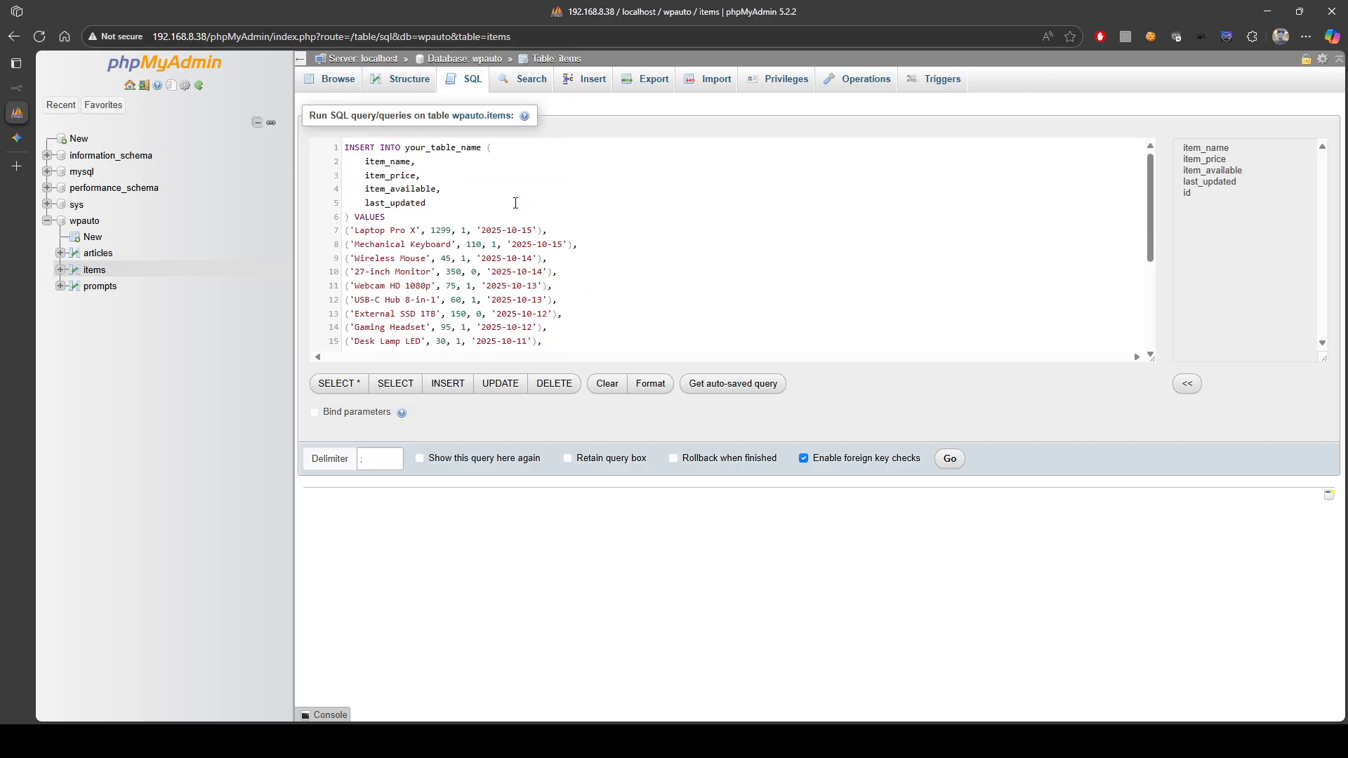
{"action": "left_click", "coordinate": [950, 459]}
{"action": "scroll", "coordinate": [555, 563], "scroll_direction": "down", "scroll_amount": 5}
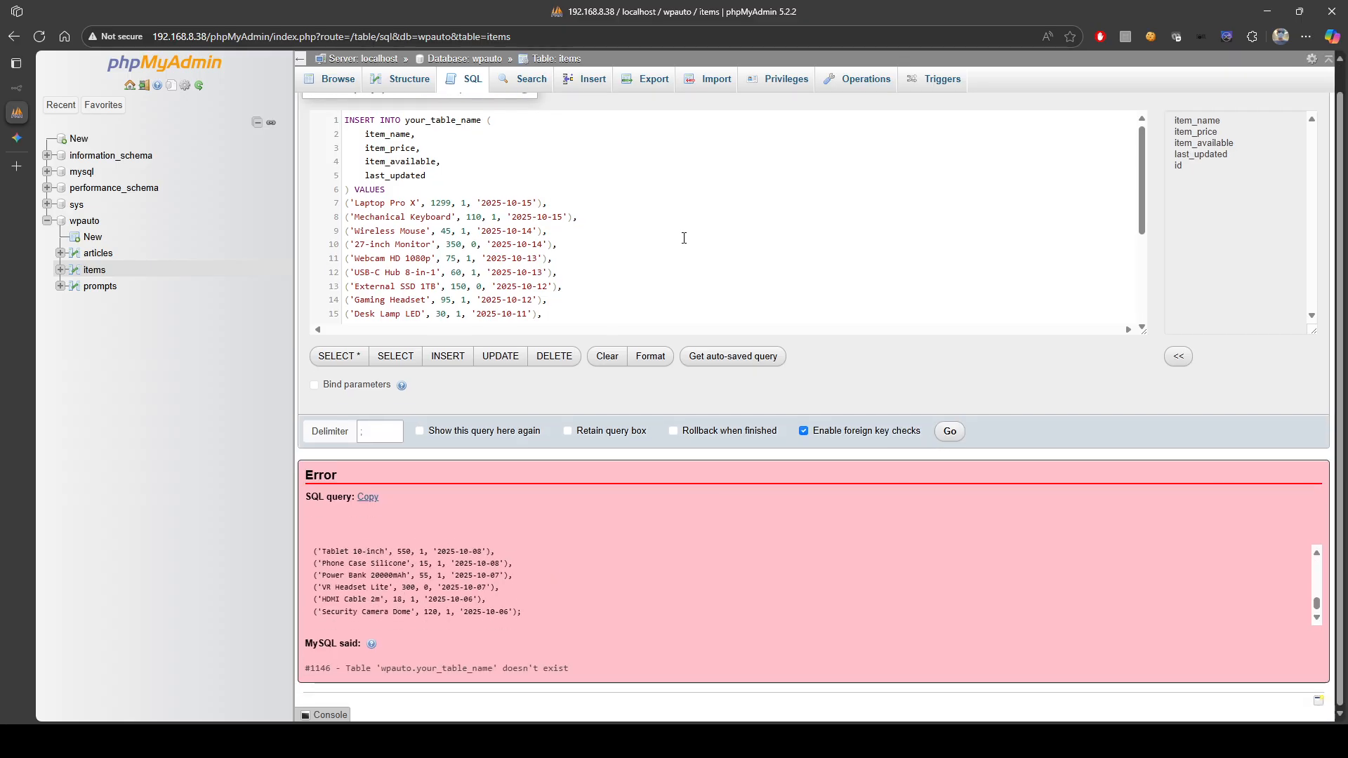
- Replace the your_table_name placeholder in the INSERT statement with "items" and run the query again
{"action": "scroll", "coordinate": [684, 238], "scroll_direction": "up", "scroll_amount": 1}
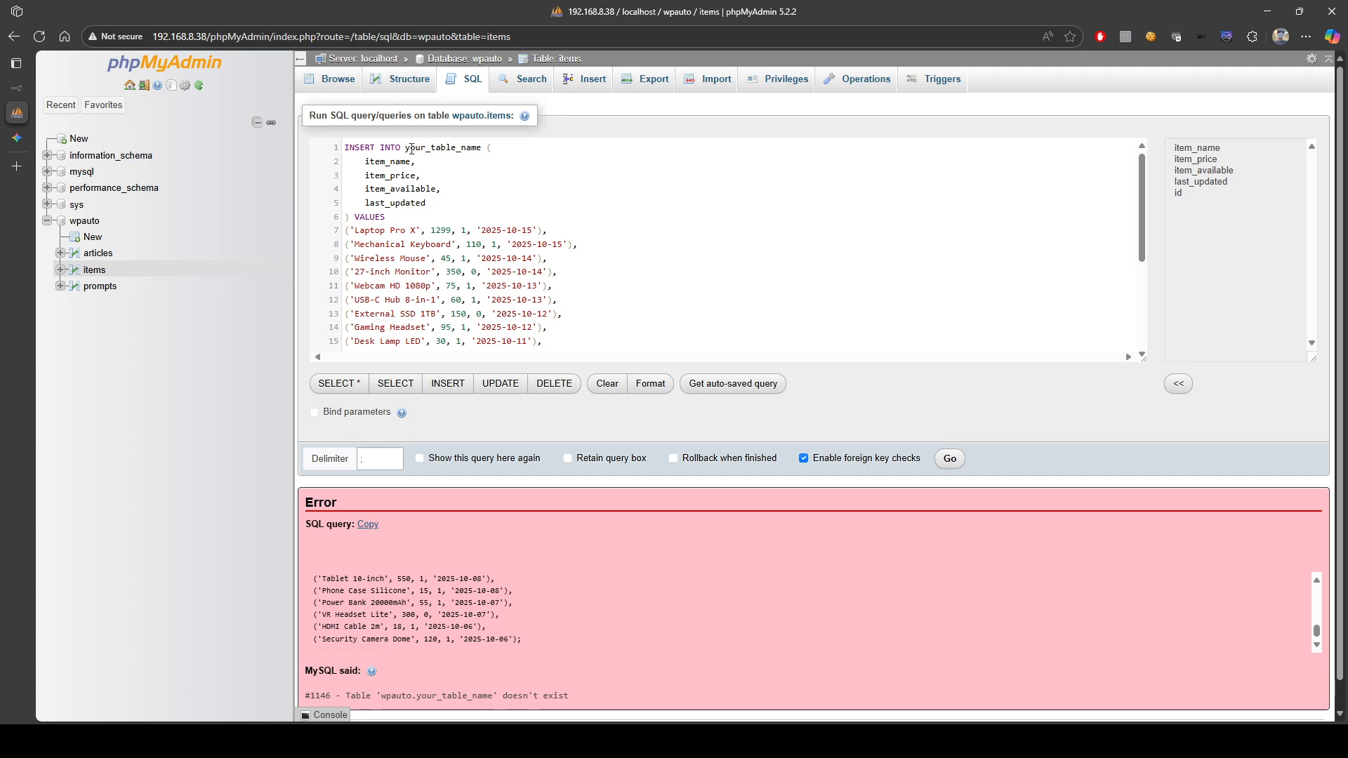
{"action": "double_click", "coordinate": [412, 149]}
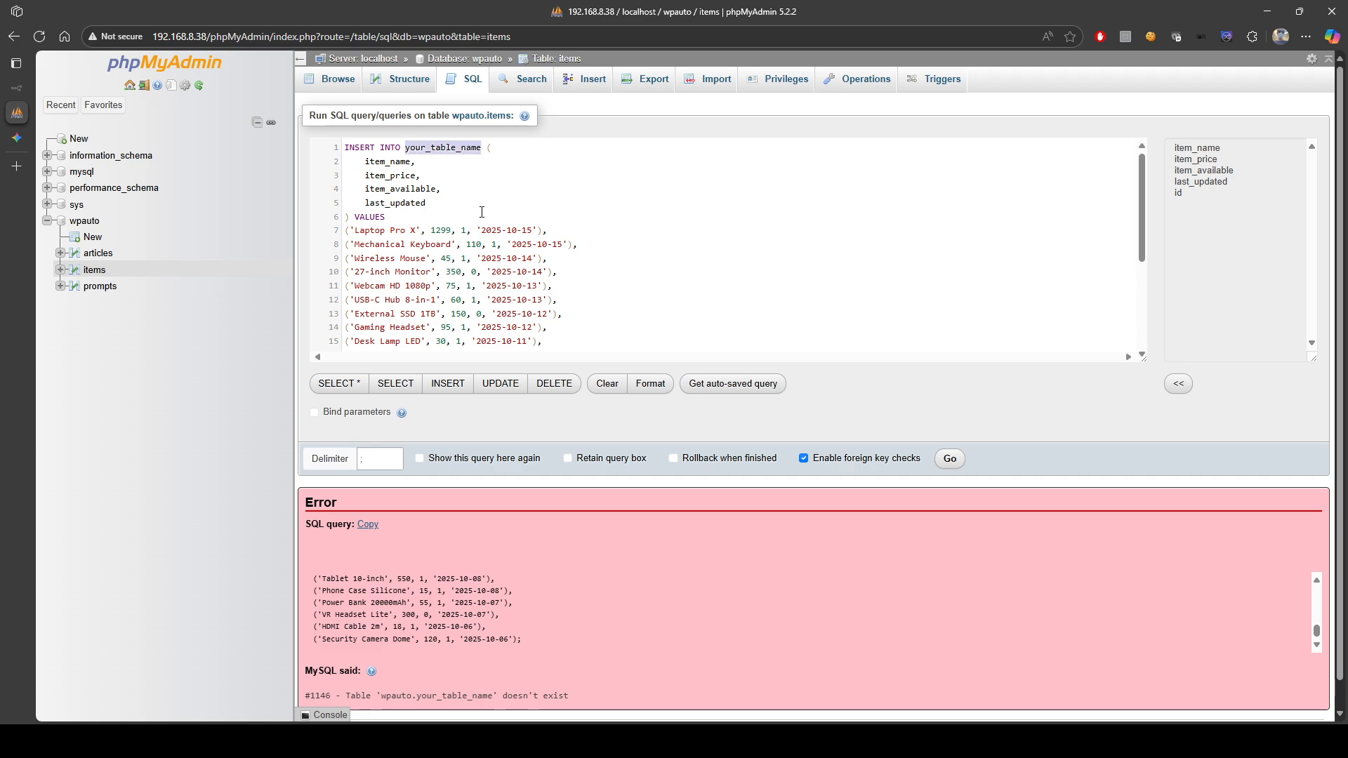
{"action": "type", "text": "item"}
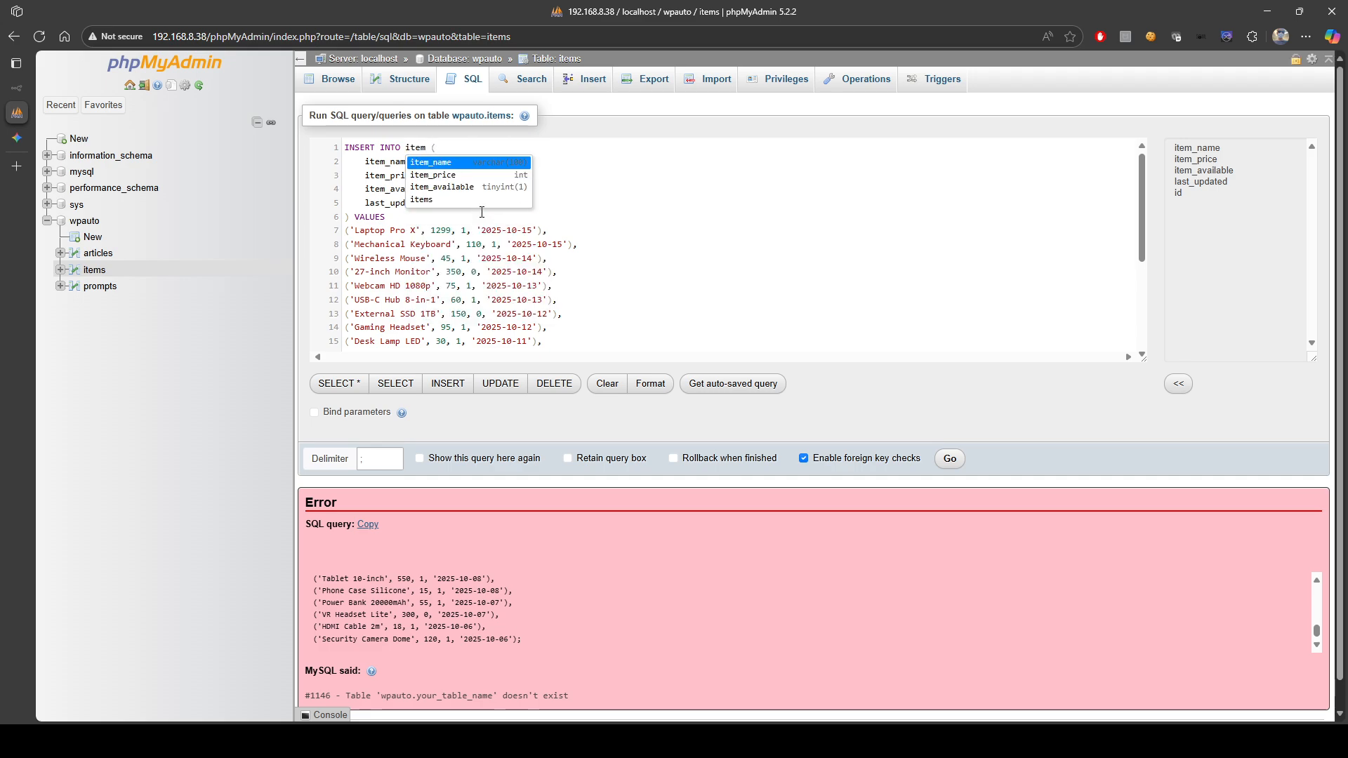
{"action": "left_click", "coordinate": [654, 268]}
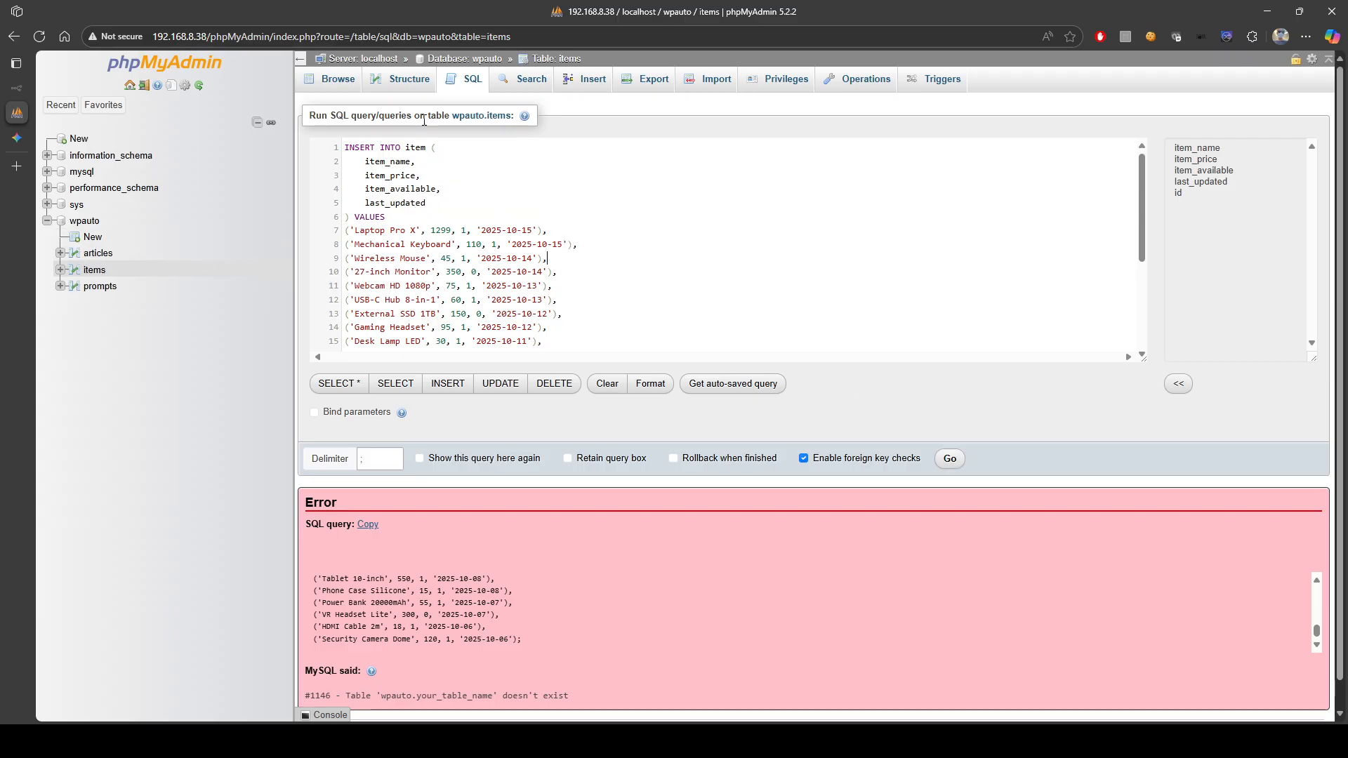
{"action": "left_click", "coordinate": [426, 148]}
{"action": "type", "text": "s"}
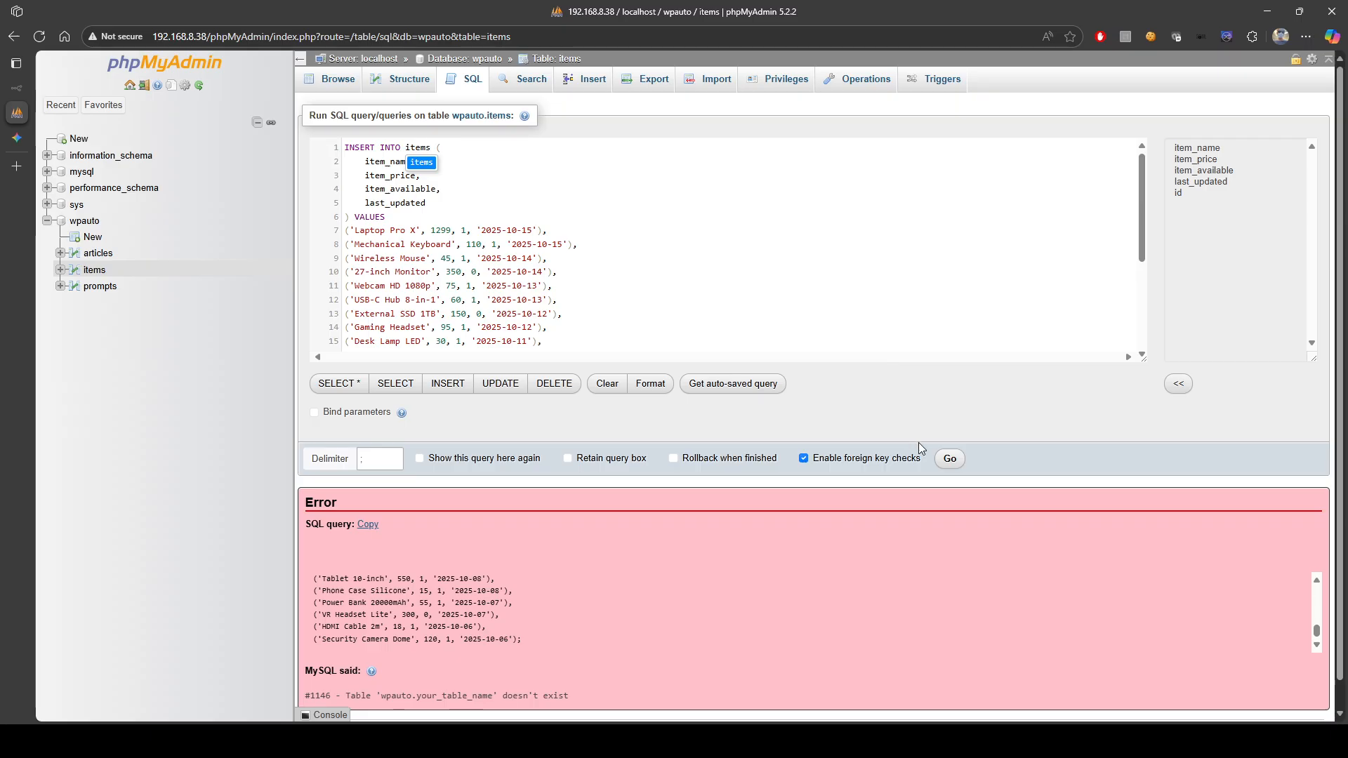
{"action": "left_click", "coordinate": [950, 458]}
{"action": "left_click", "coordinate": [721, 274]}
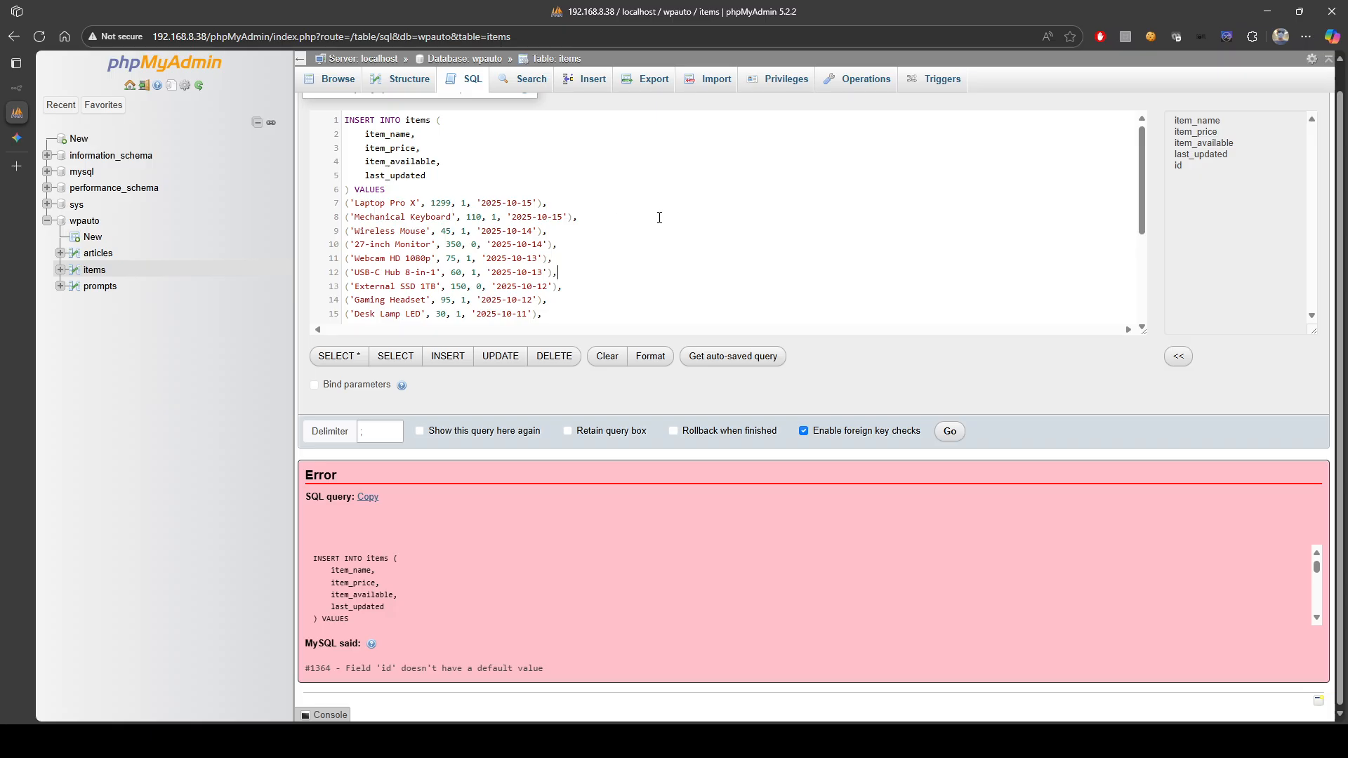
- Drop the id column from the items table's structure and confirm the deletion
{"action": "scroll", "coordinate": [659, 218], "scroll_direction": "up", "scroll_amount": 1}
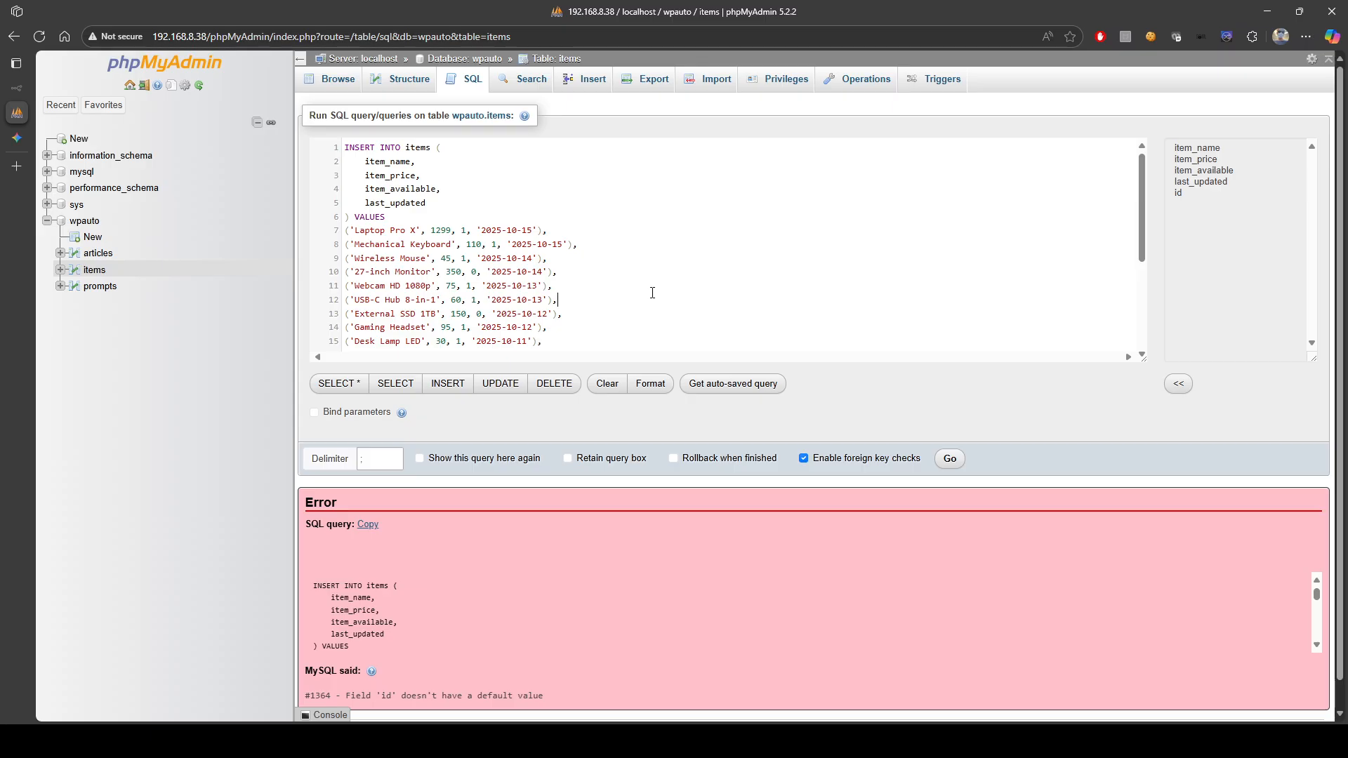
{"action": "scroll", "coordinate": [680, 300], "scroll_direction": "down", "scroll_amount": 3}
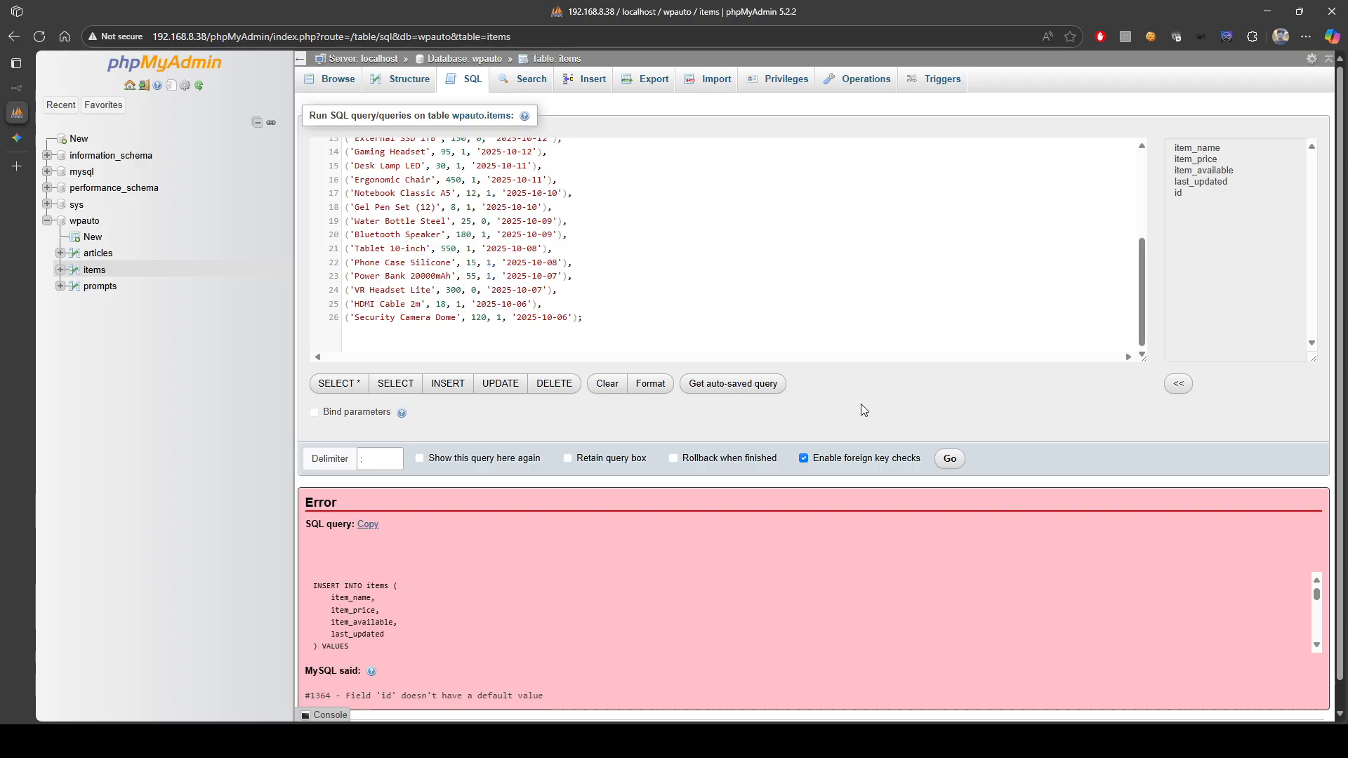
{"action": "scroll", "coordinate": [945, 455], "scroll_direction": "down", "scroll_amount": 1}
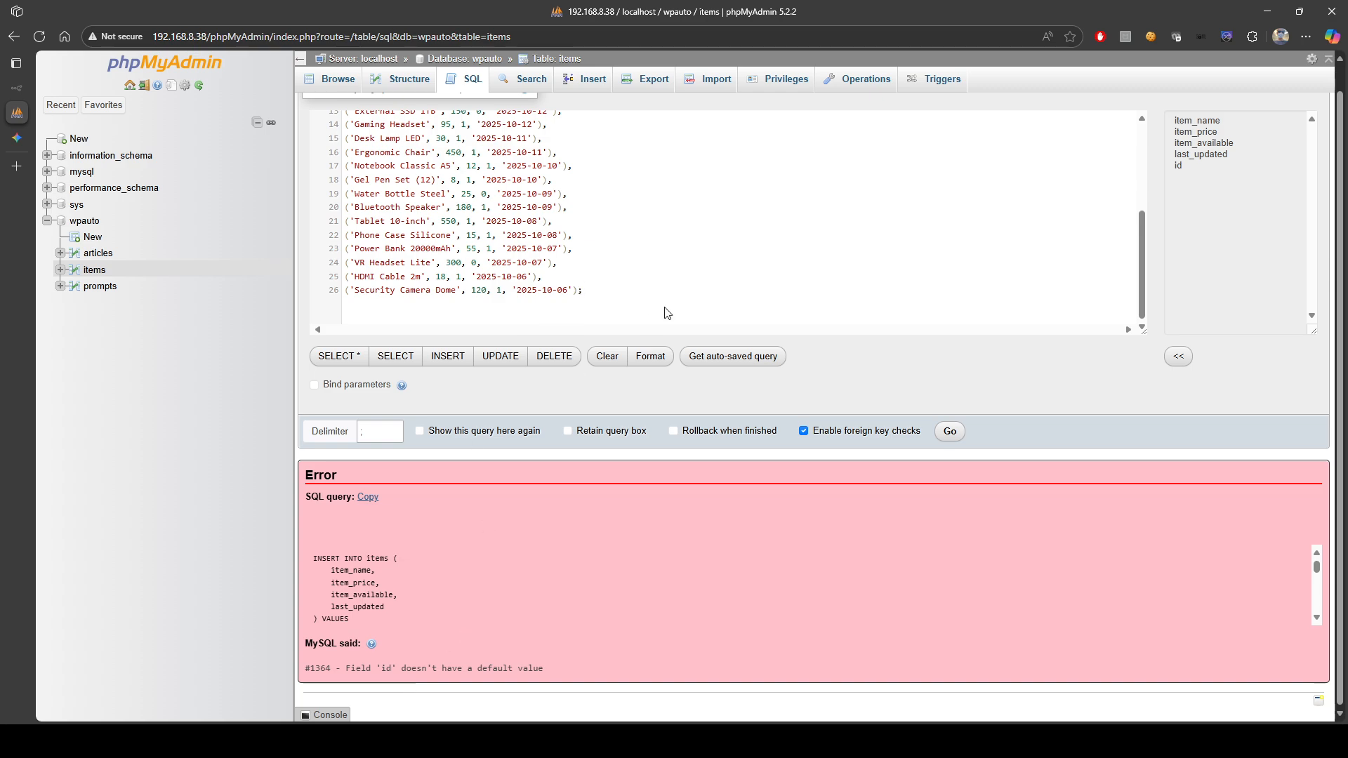
{"action": "scroll", "coordinate": [667, 313], "scroll_direction": "up", "scroll_amount": 3}
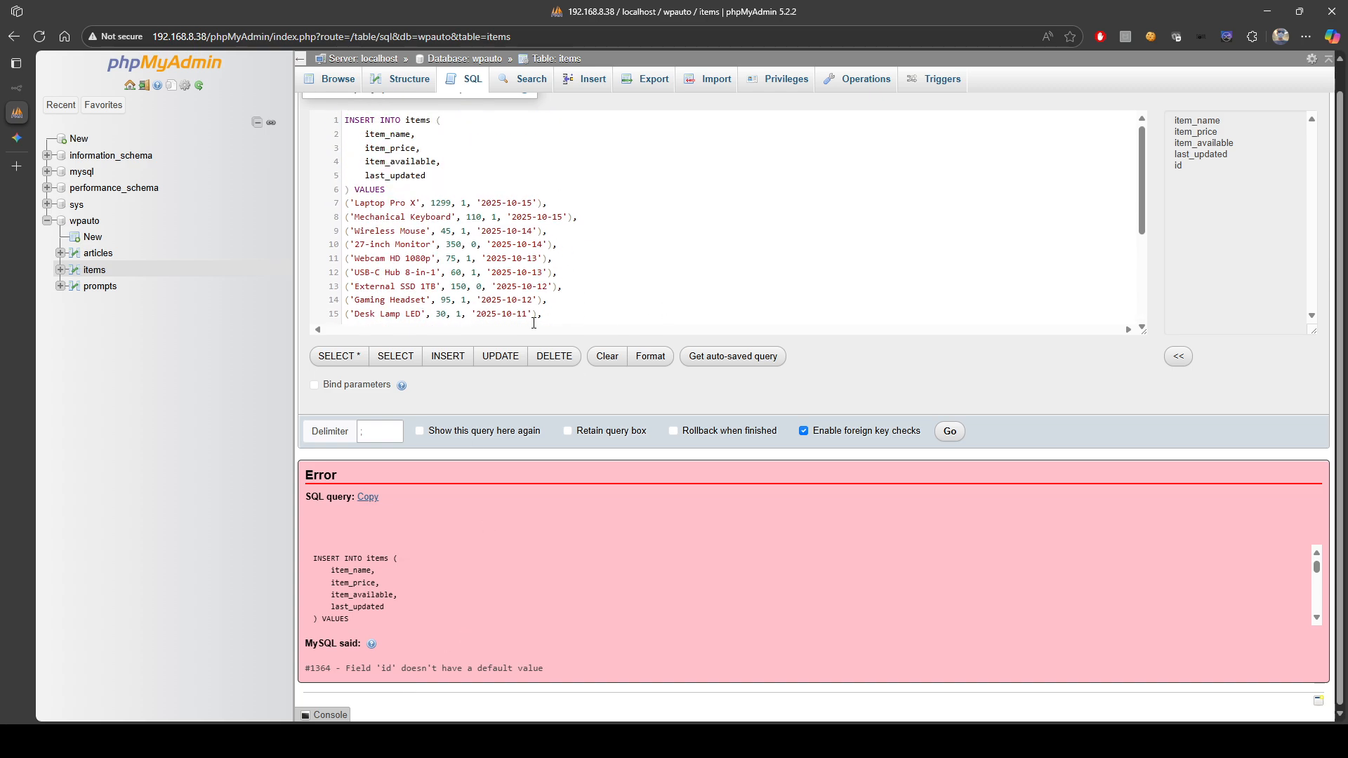
{"action": "left_click", "coordinate": [91, 274]}
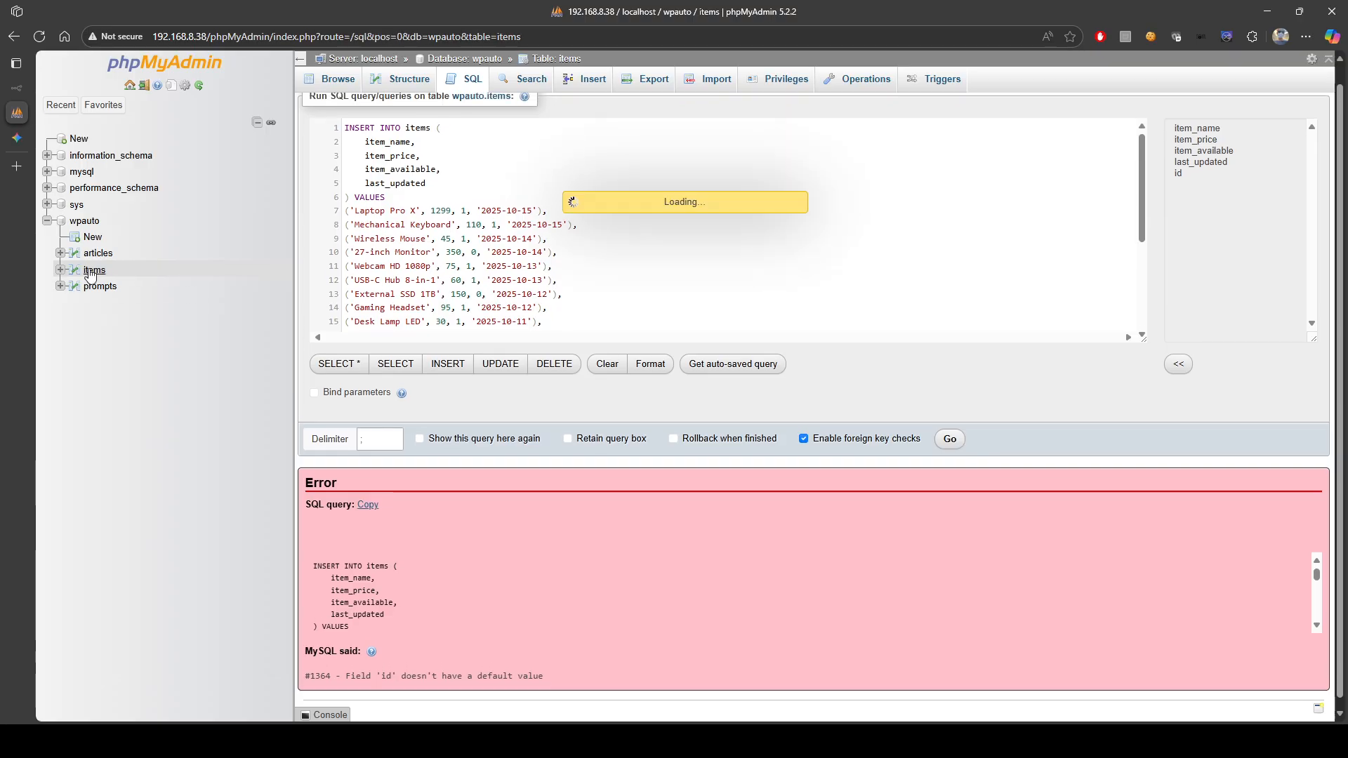
{"action": "left_click", "coordinate": [395, 81]}
{"action": "left_click", "coordinate": [308, 227]}
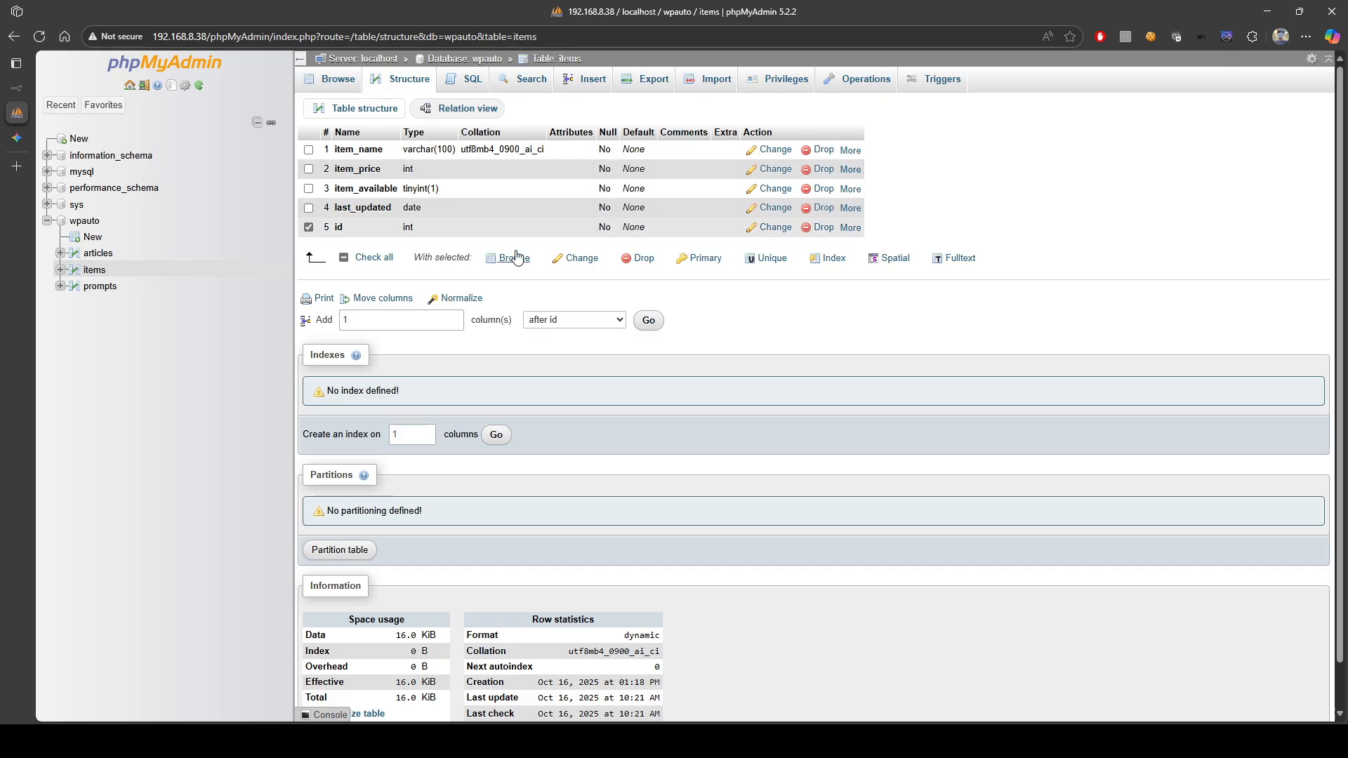
{"action": "left_click", "coordinate": [644, 258]}
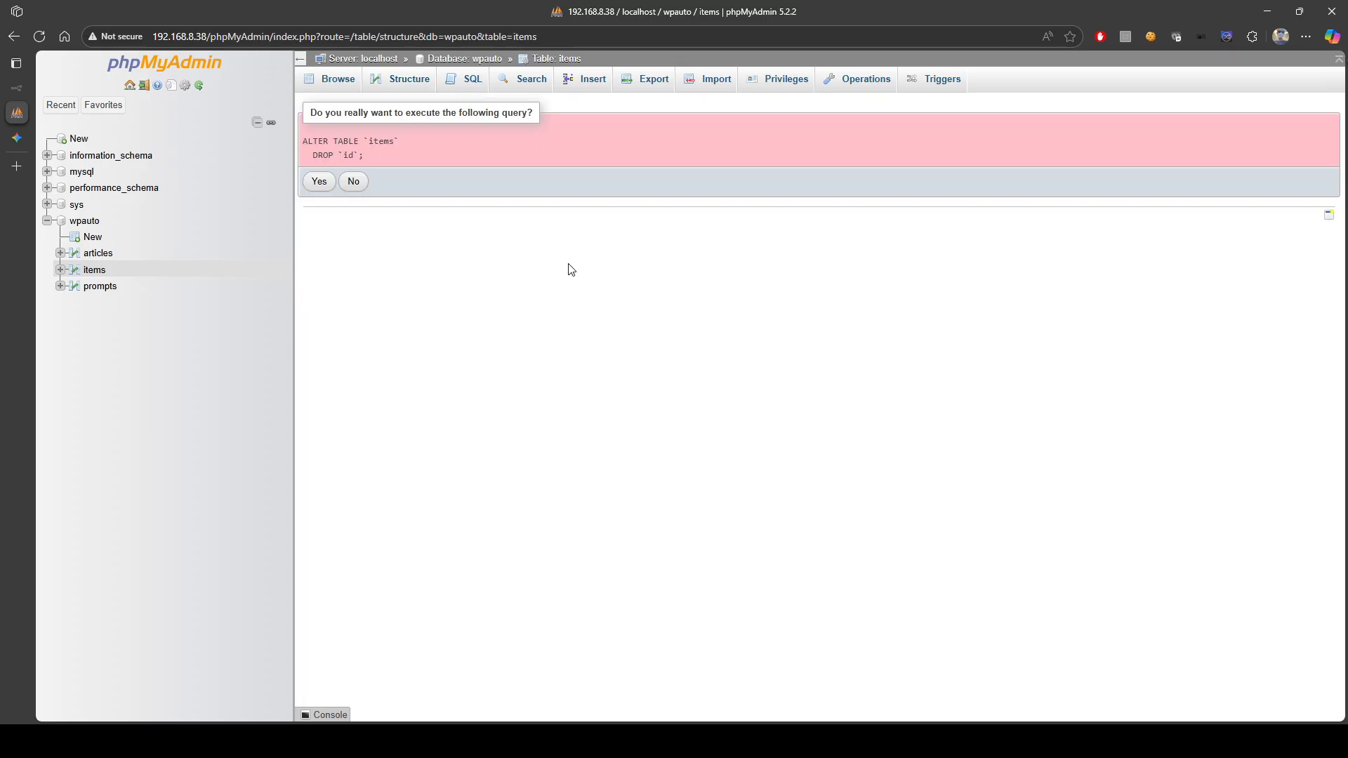
{"action": "left_click", "coordinate": [321, 184]}
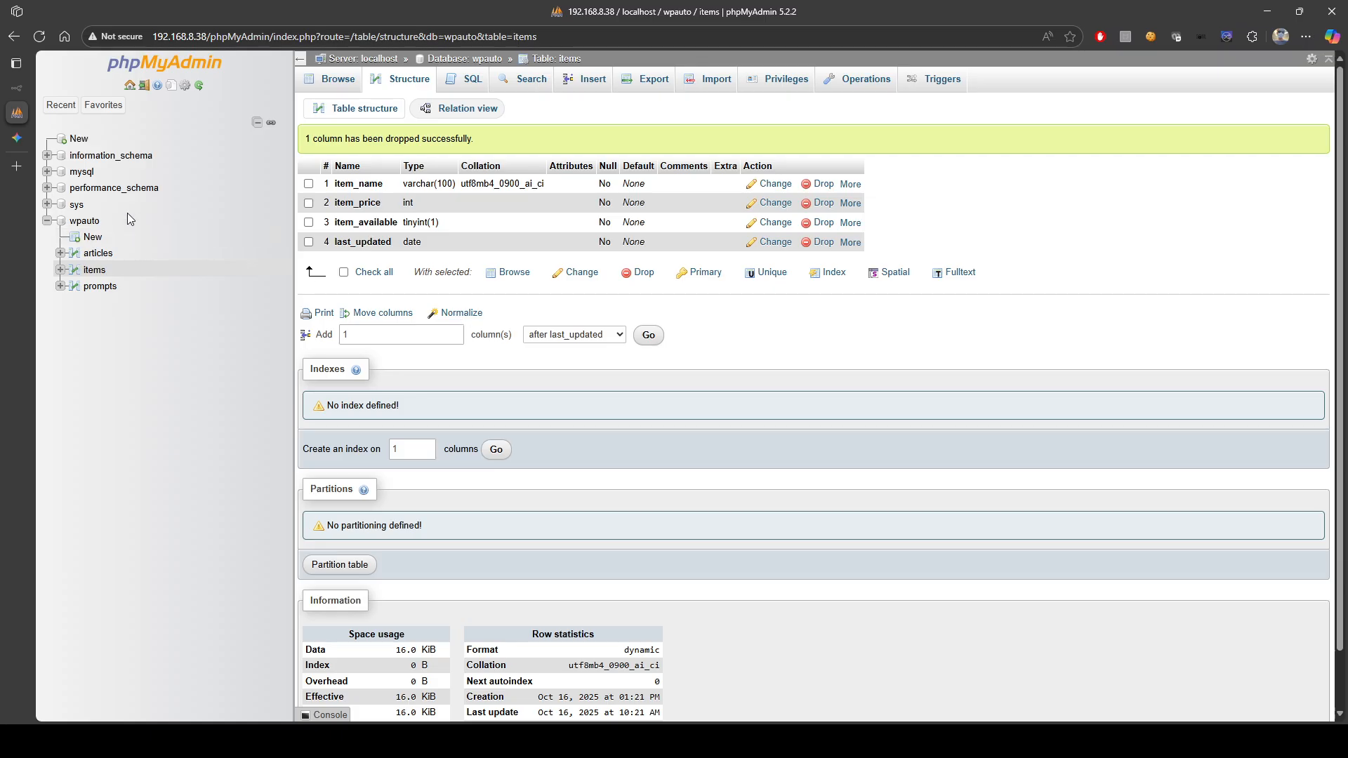
- Replace the items table's default SQL query with the copied INSERT statement and run it
{"action": "left_click", "coordinate": [465, 79]}
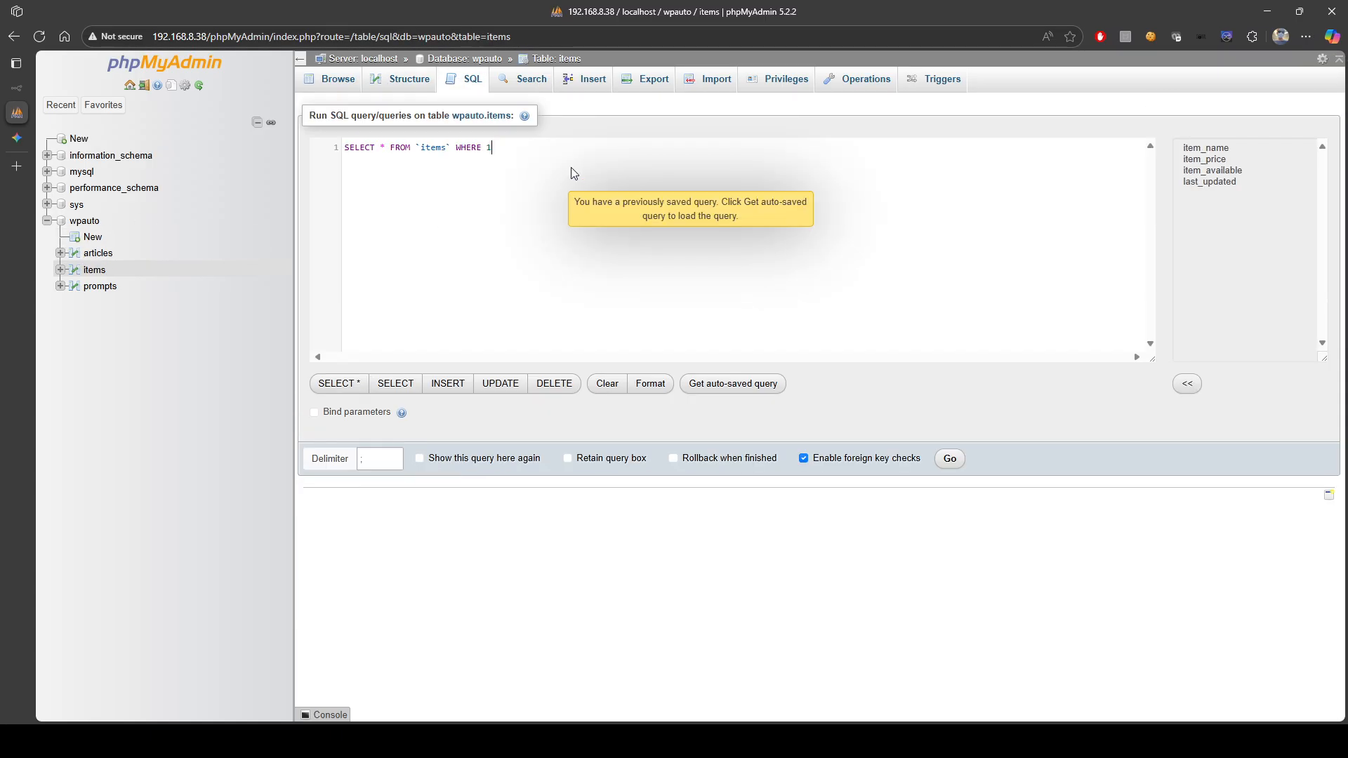
{"action": "key", "text": "ctrl+a"}
{"action": "key", "text": "ctrl+v"}
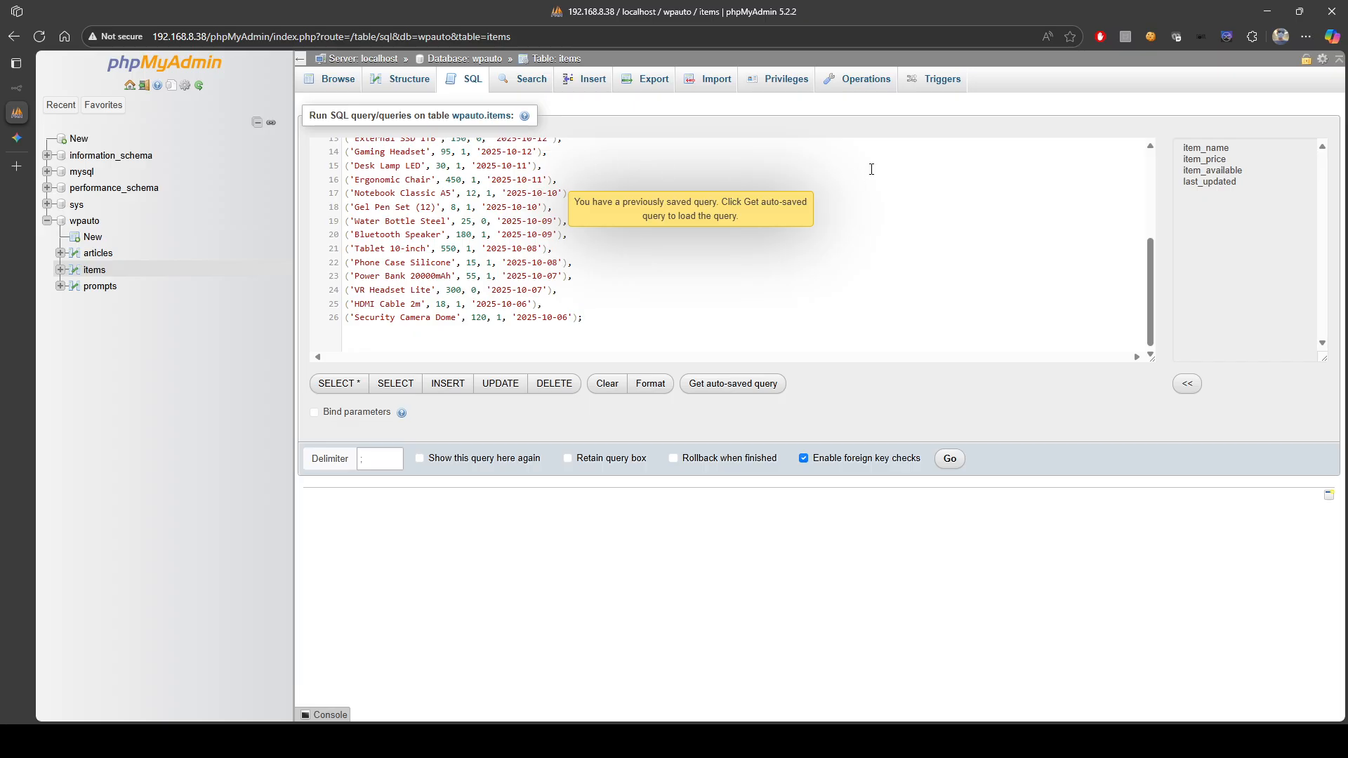
{"action": "left_click", "coordinate": [949, 459]}
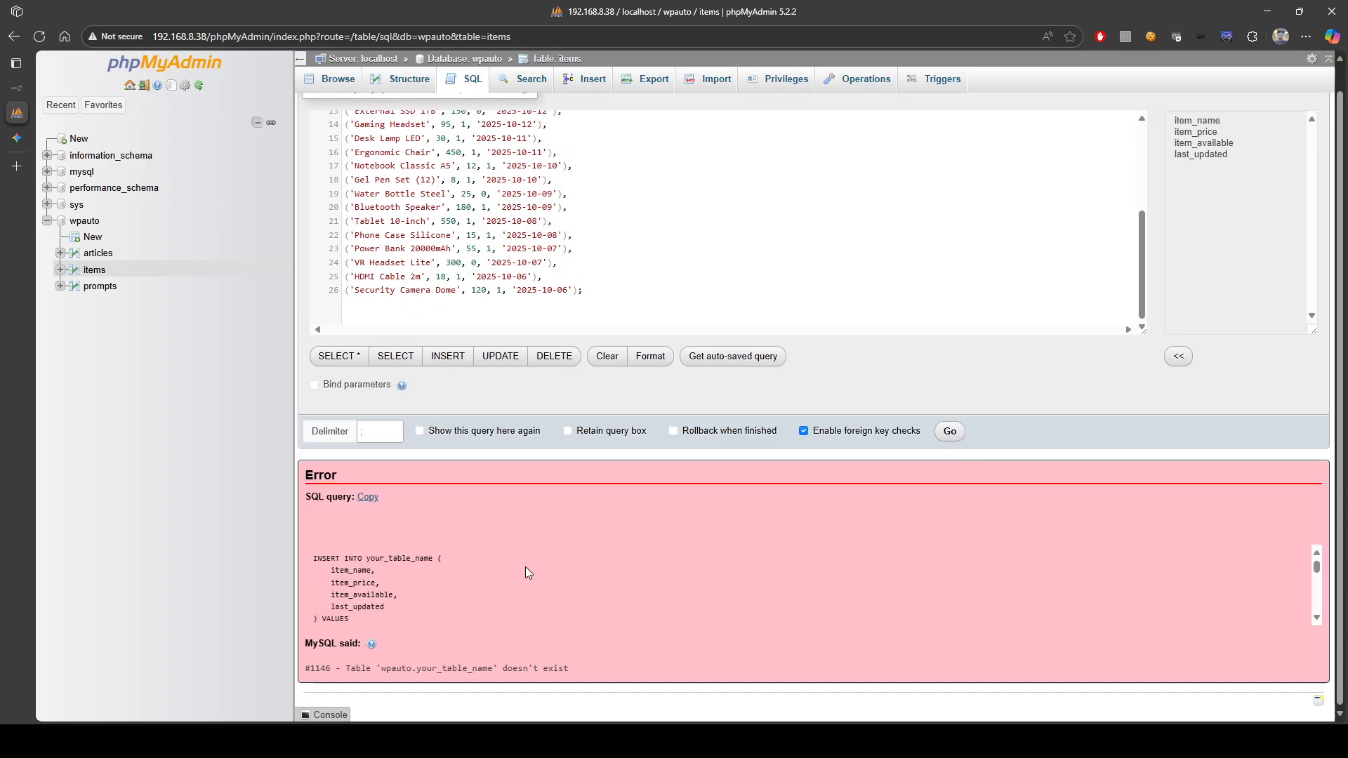
- Rerun the INSERT statement with "items" in place of the your_table_name placeholder, and browse the table's rows
{"action": "scroll", "coordinate": [580, 203], "scroll_direction": "up", "scroll_amount": 5}
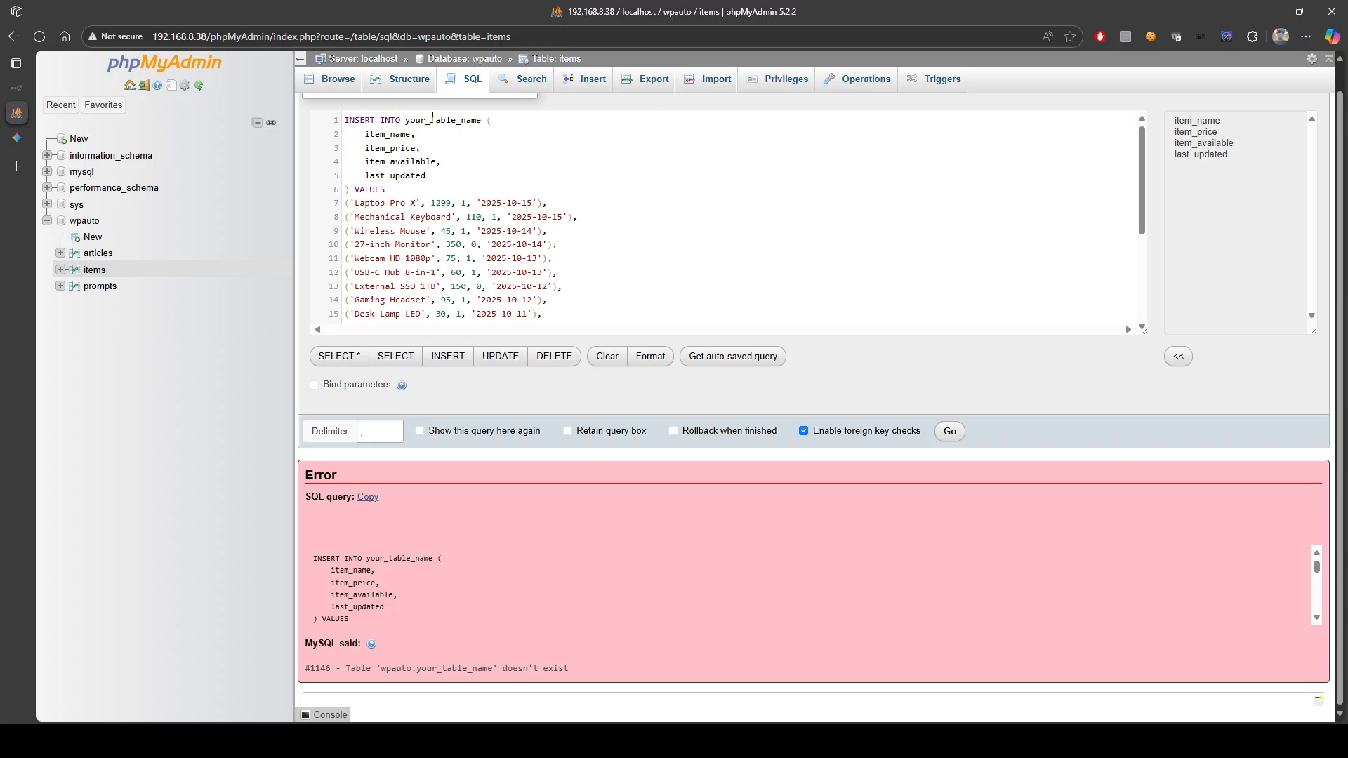
{"action": "left_click_drag", "start_coordinate": [405, 120], "coordinate": [481, 124]}
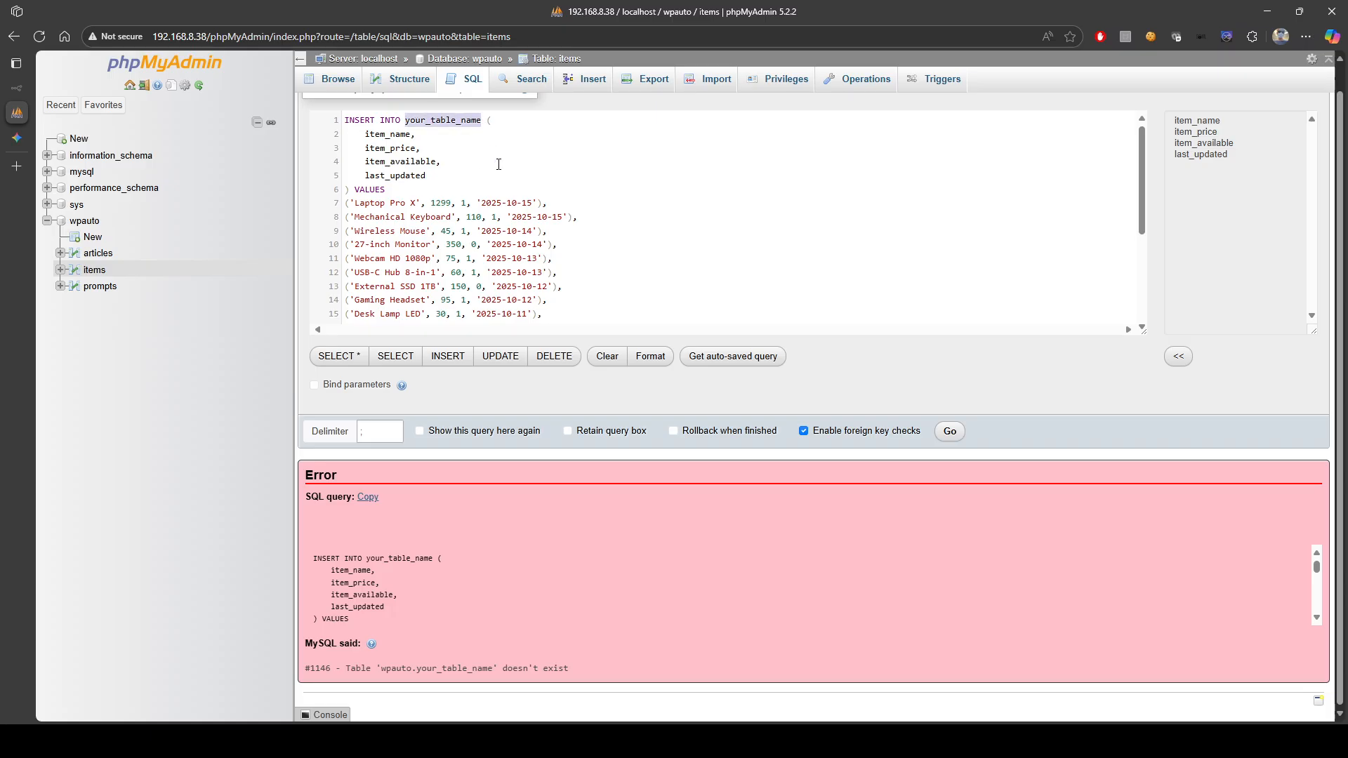
{"action": "type", "text": "items"}
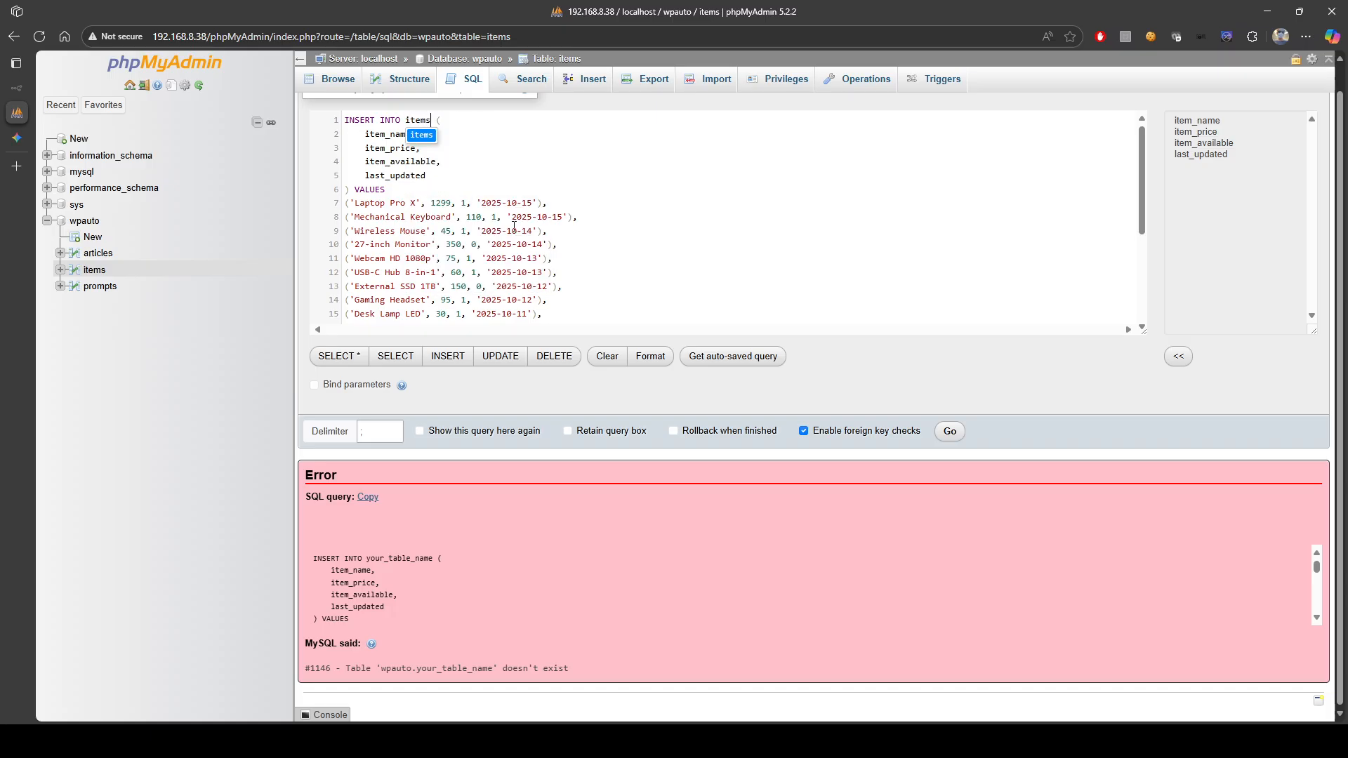
{"action": "left_click", "coordinate": [950, 430]}
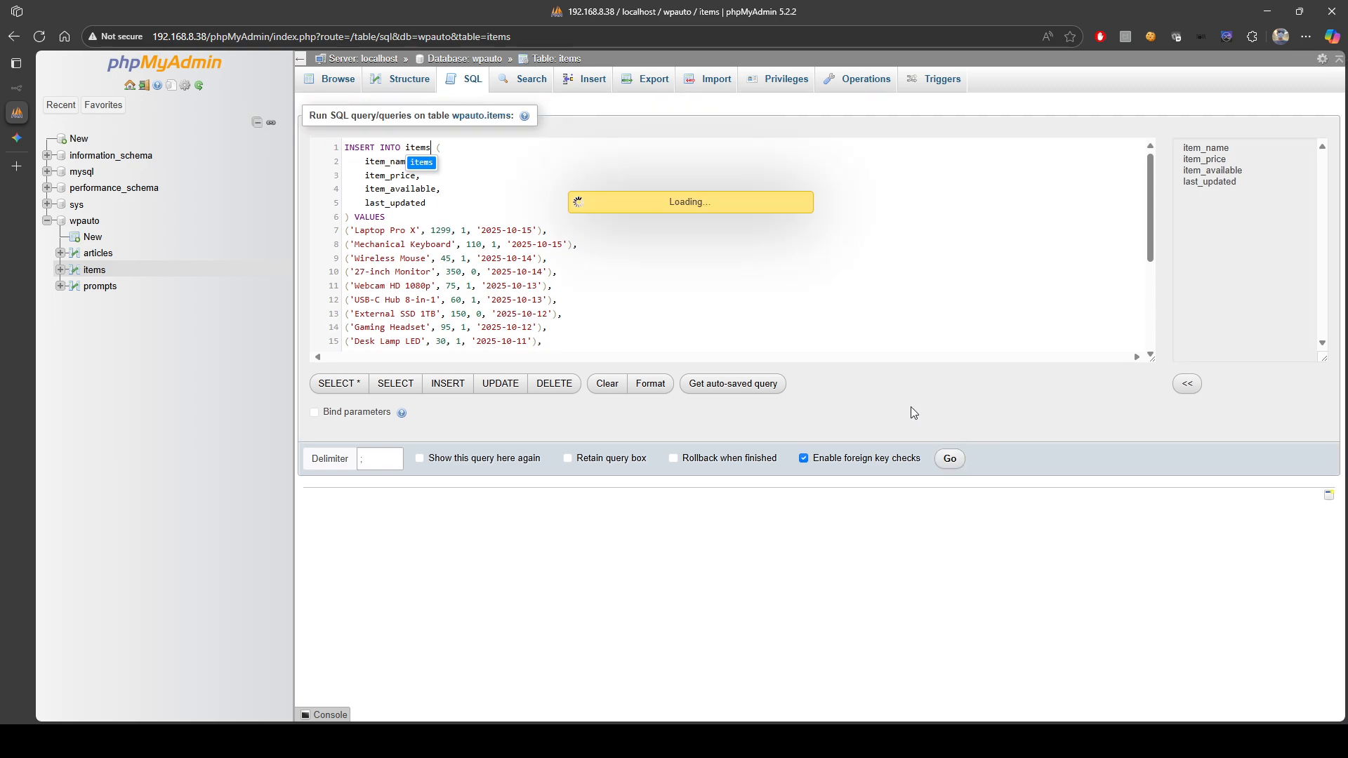
{"action": "left_click", "coordinate": [69, 269]}
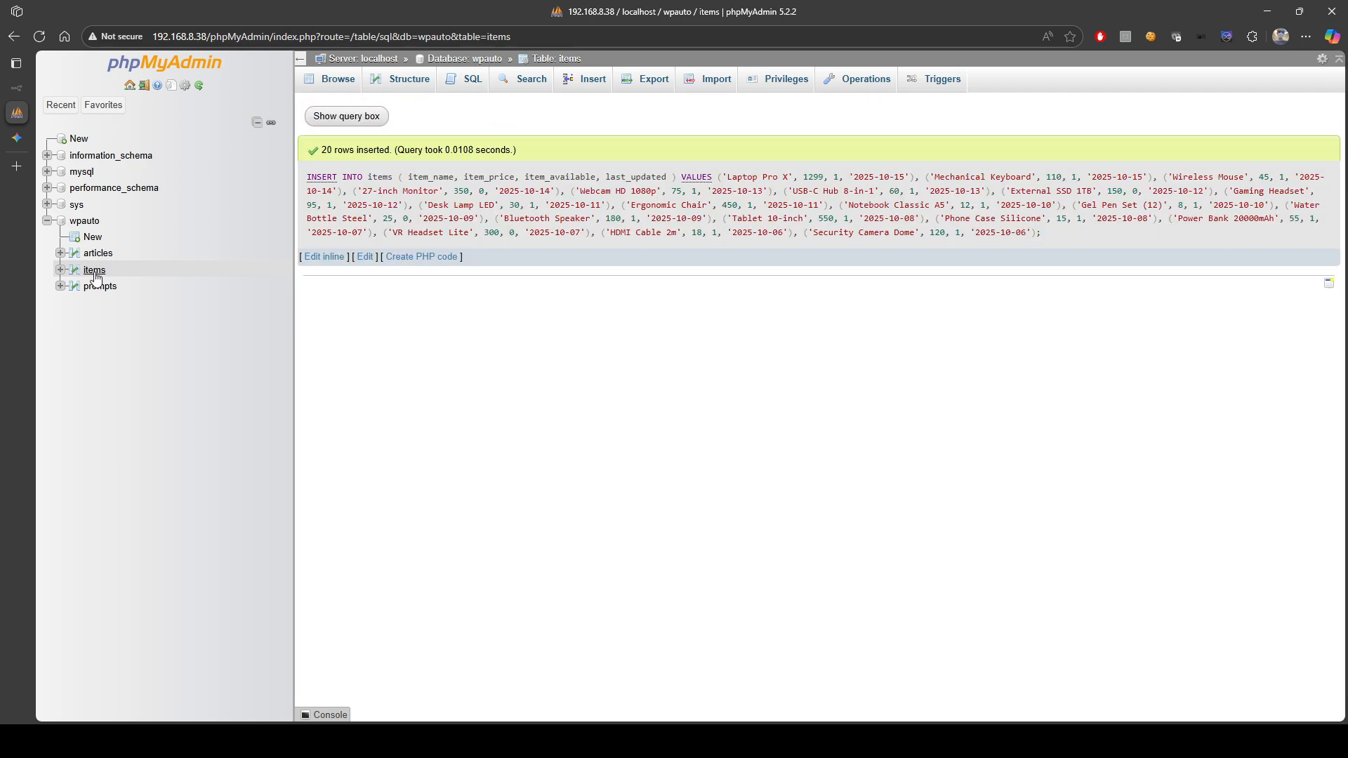
{"action": "left_click", "coordinate": [343, 81]}
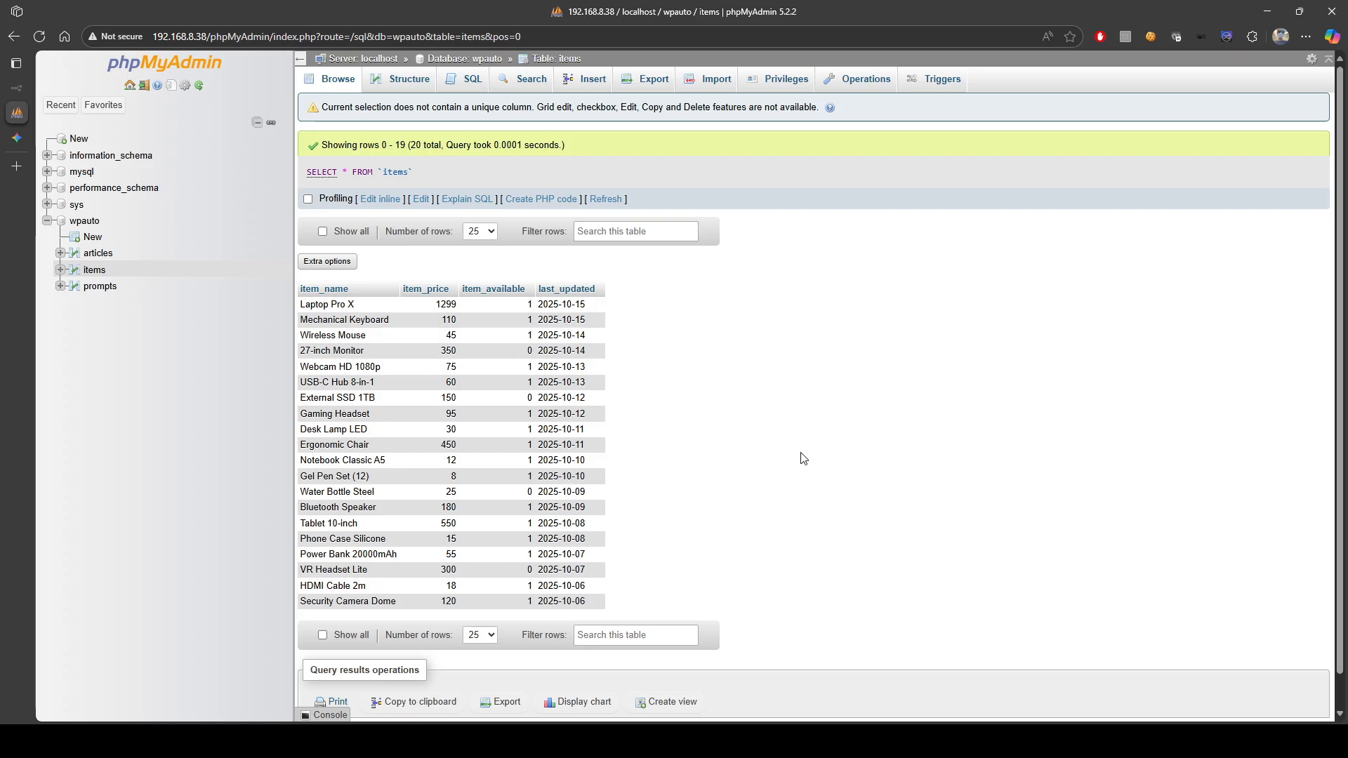
- Switch to n8n and add a Data table Get row(s) node that reads from the items data table
{"action": "left_click", "coordinate": [17, 88]}
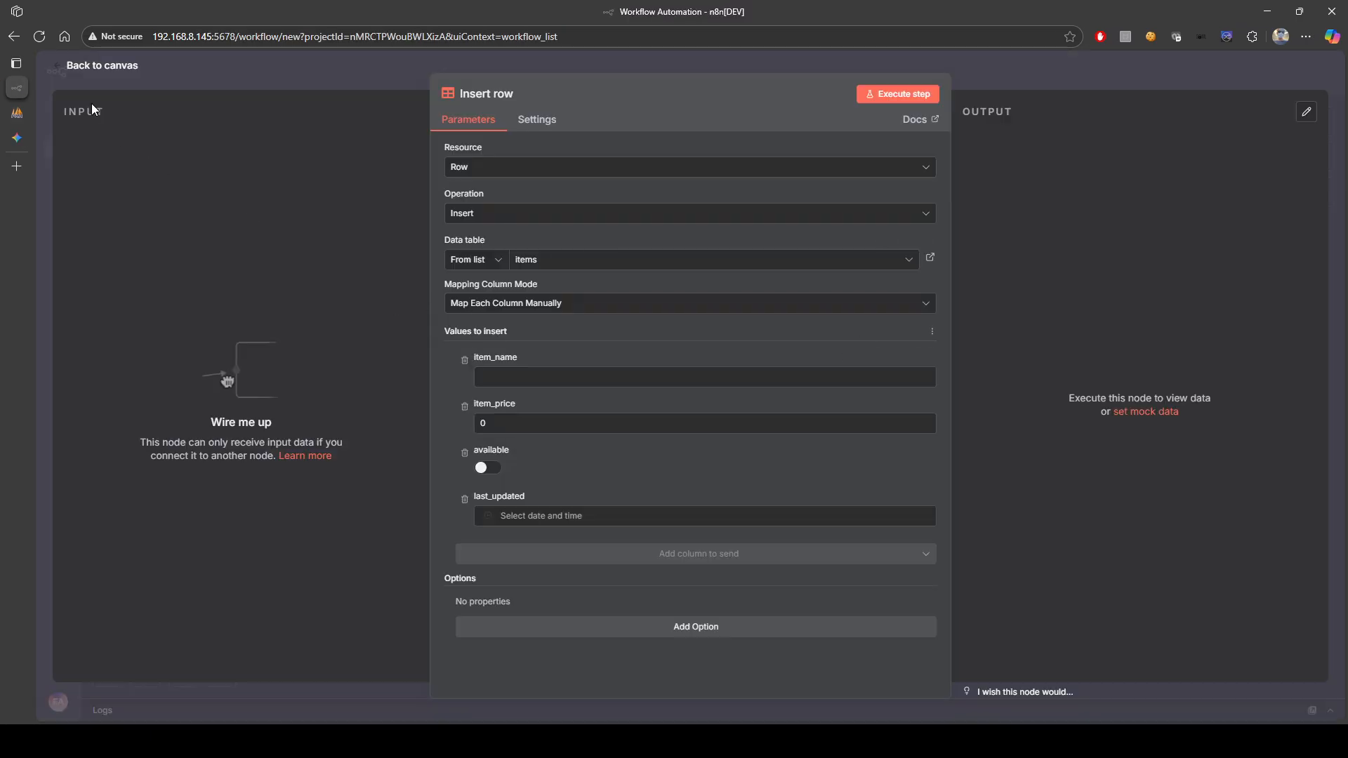
{"action": "left_click", "coordinate": [99, 66]}
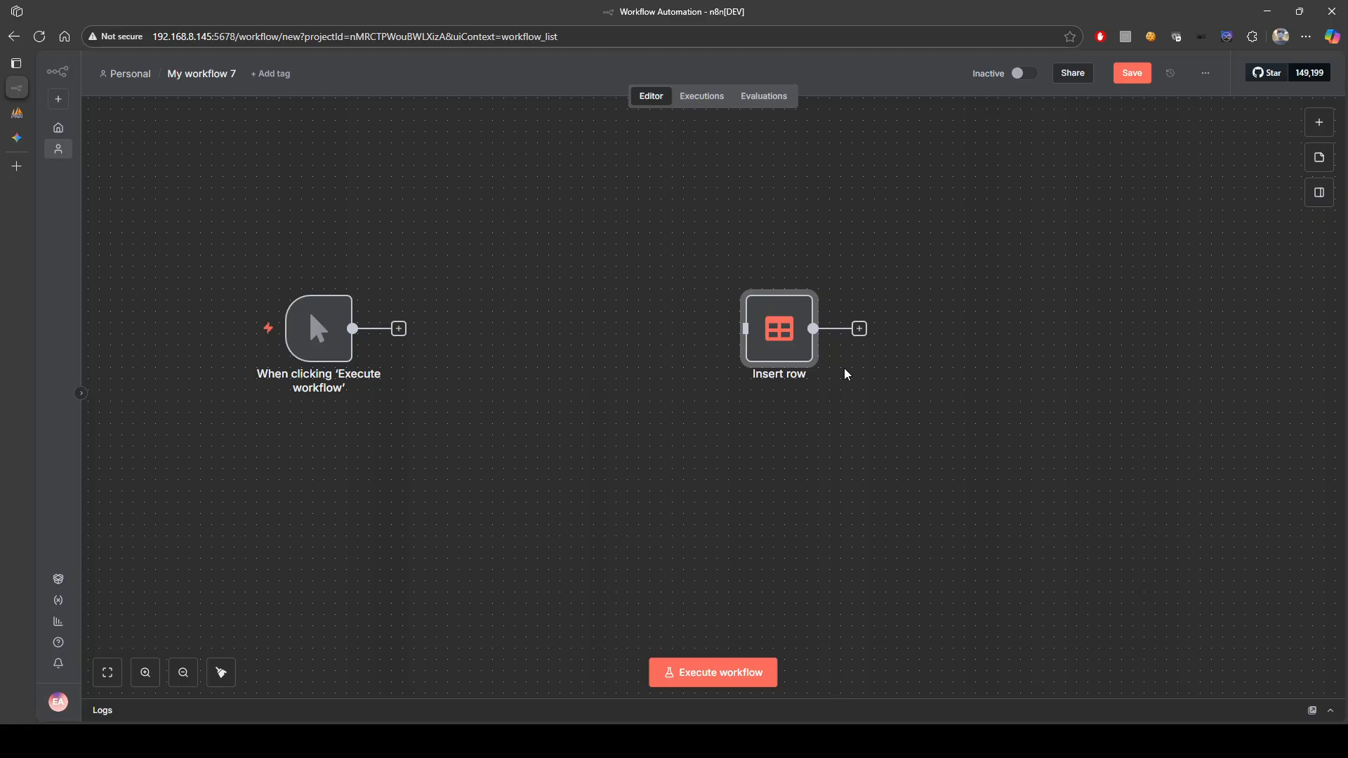
{"action": "left_click", "coordinate": [1319, 123]}
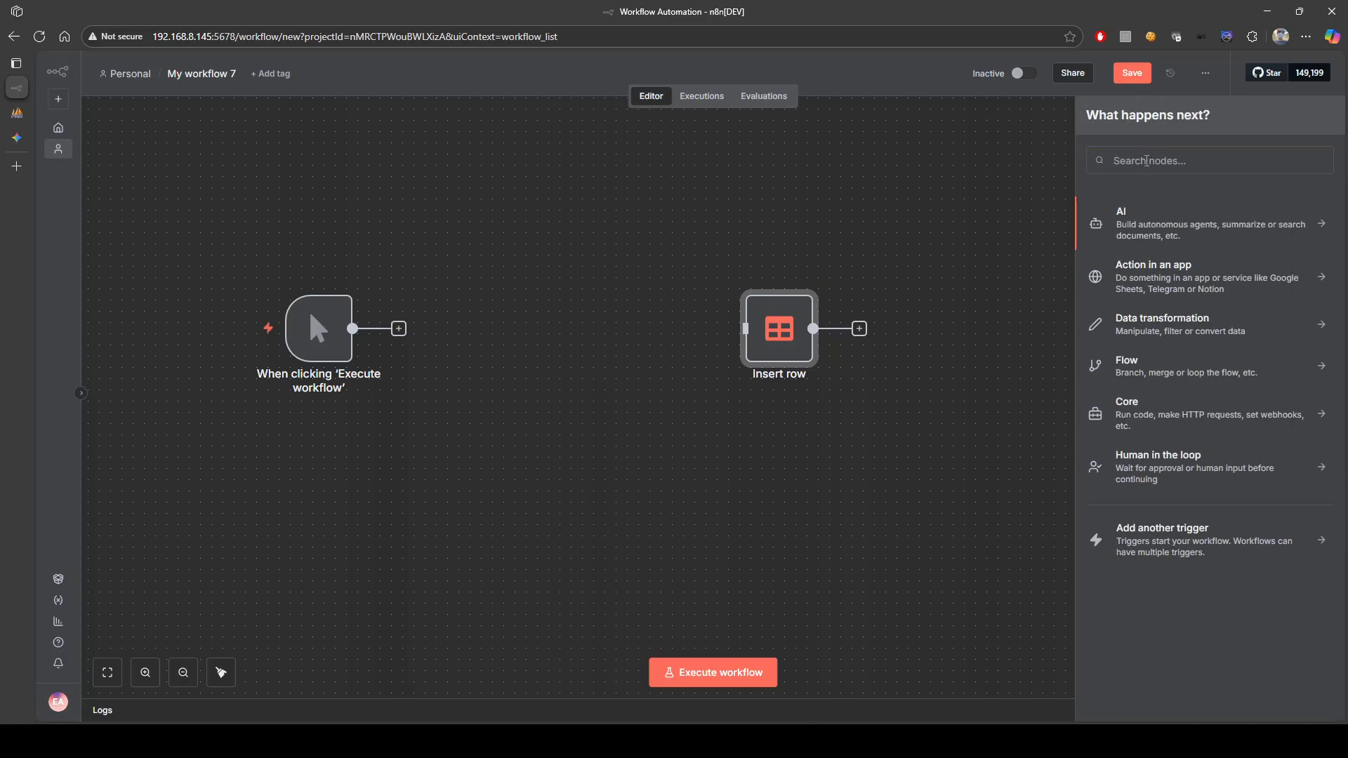
{"action": "type", "text": "da"}
{"action": "left_click", "coordinate": [1145, 222]}
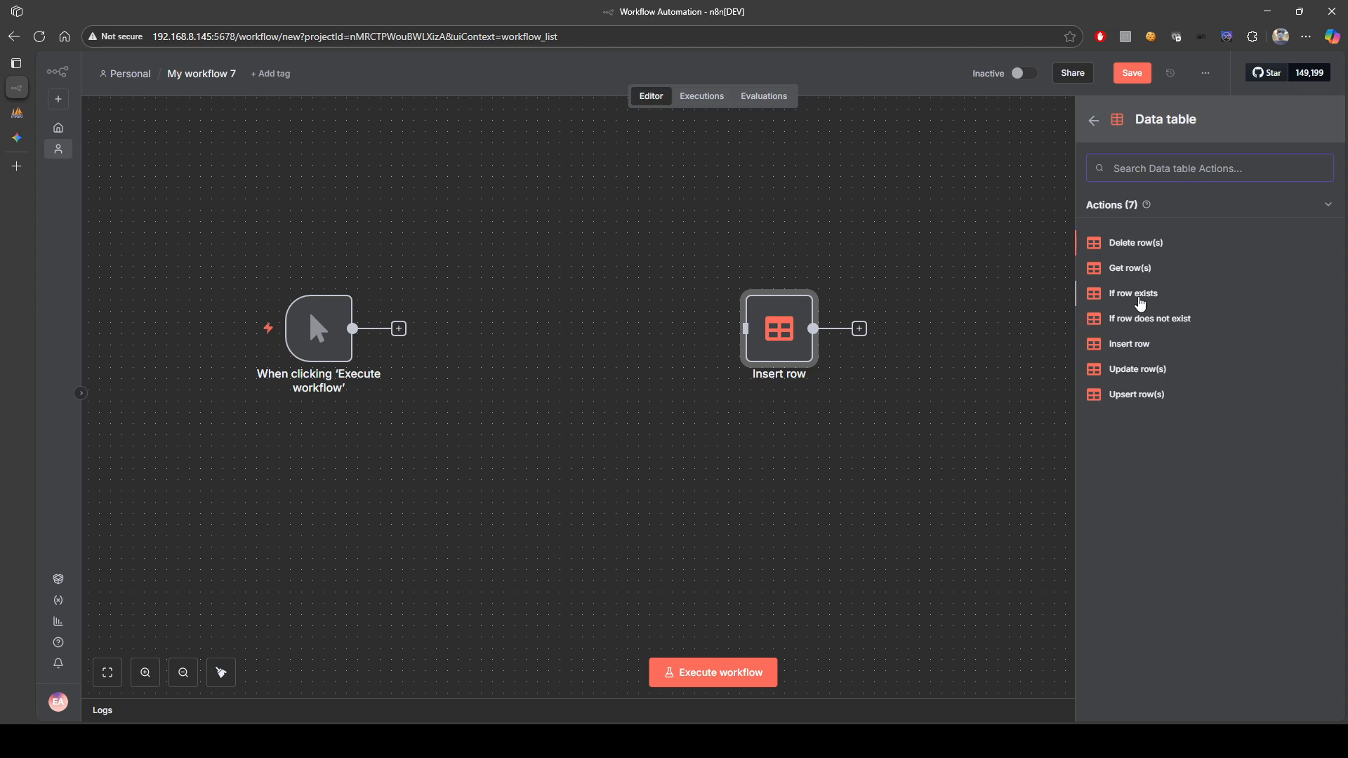
{"action": "left_click", "coordinate": [1143, 274]}
{"action": "left_click", "coordinate": [527, 262]}
{"action": "left_click", "coordinate": [504, 347]}
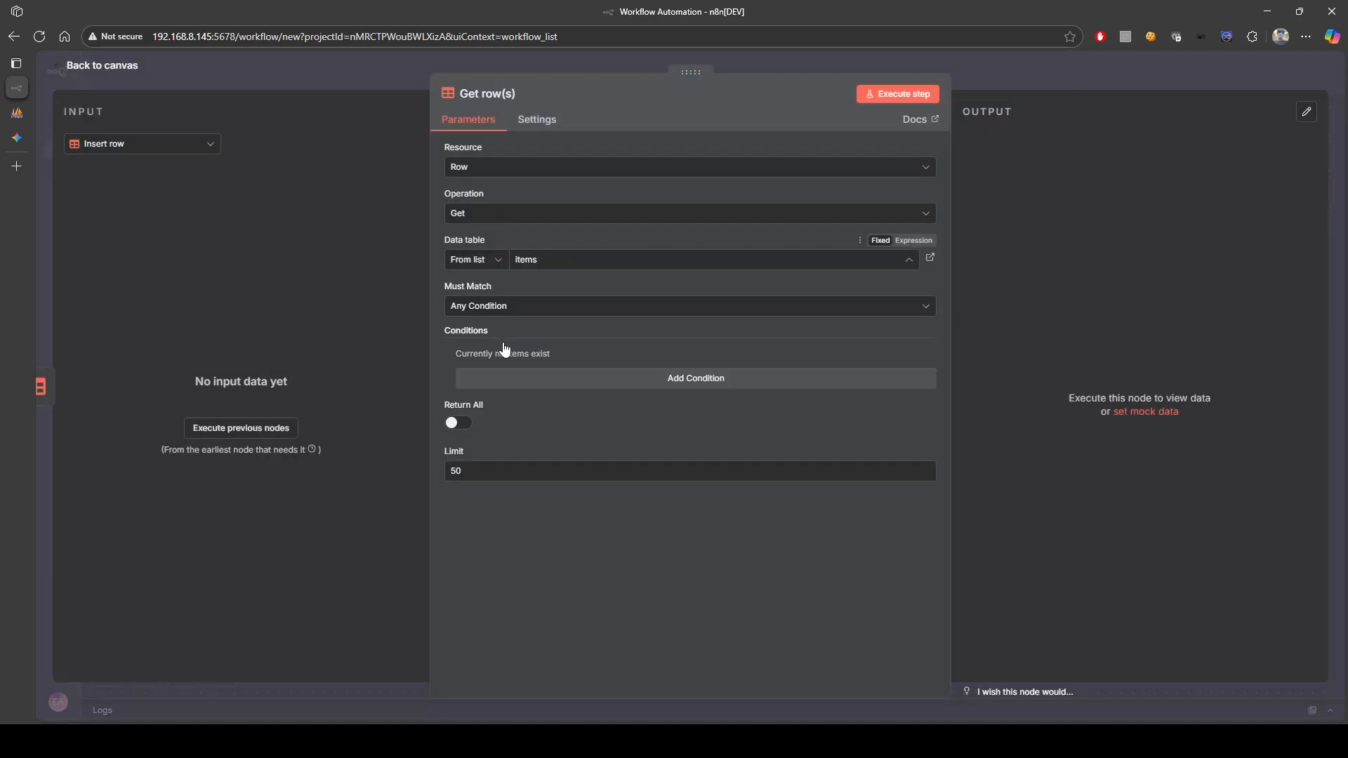
- Try a filter condition on the item_name (string) column with Must Match set to Any Condition, and delete that condition
{"action": "left_click", "coordinate": [580, 307]}
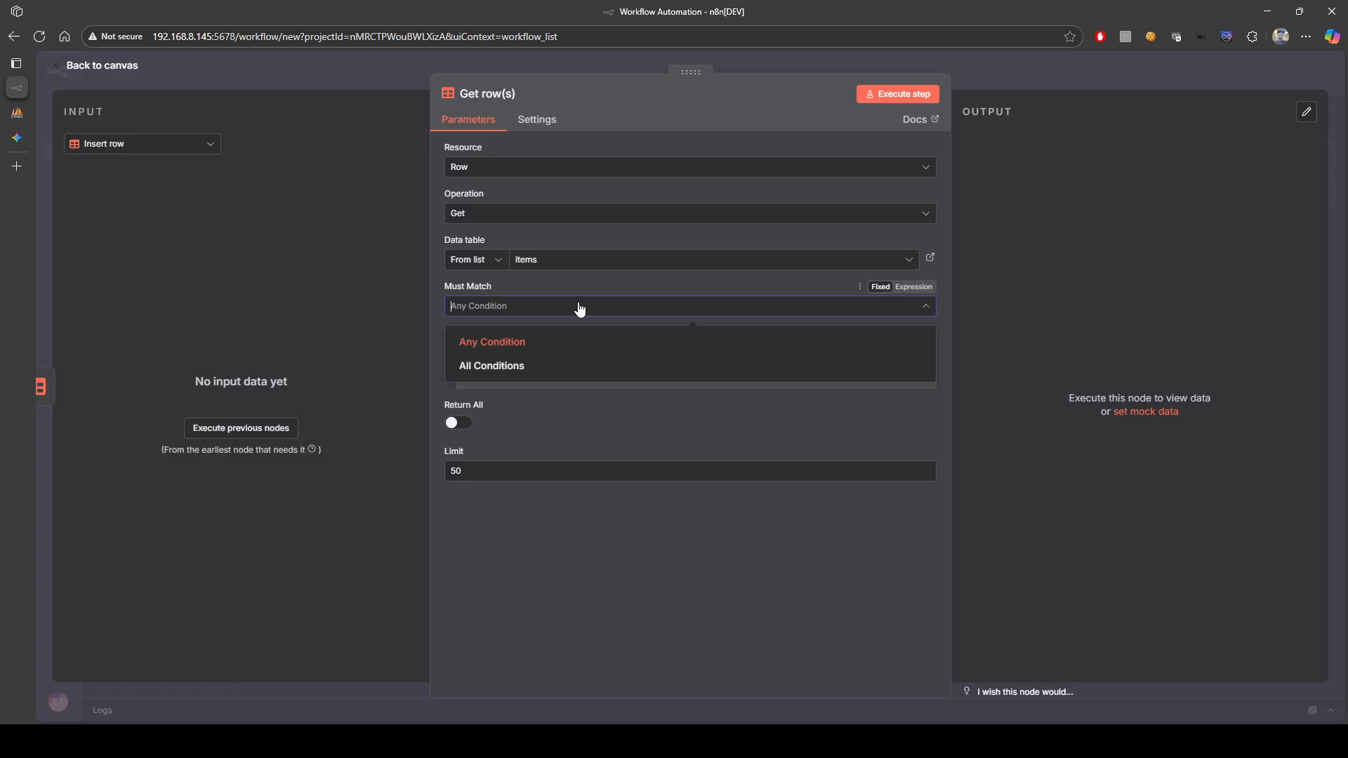
{"action": "left_click", "coordinate": [505, 343]}
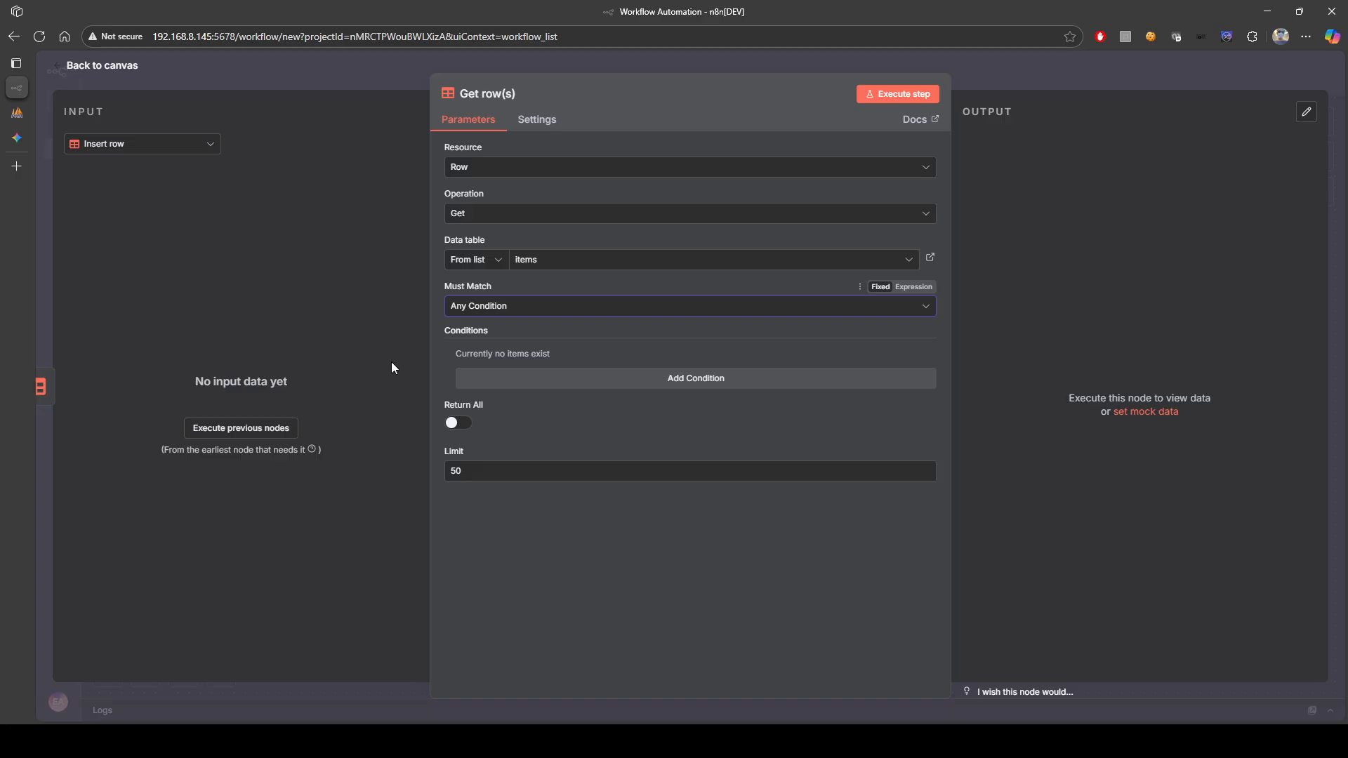
{"action": "left_click", "coordinate": [553, 379]}
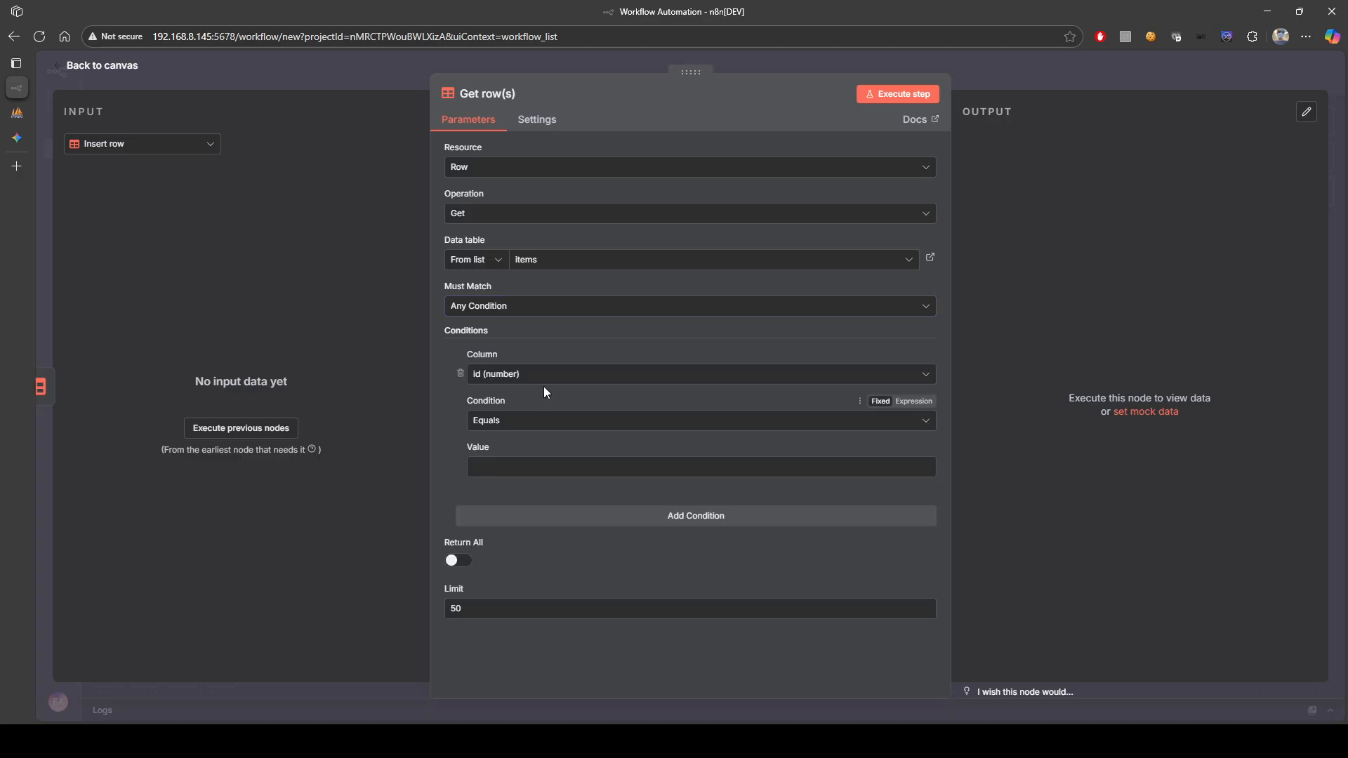
{"action": "left_click", "coordinate": [529, 373]}
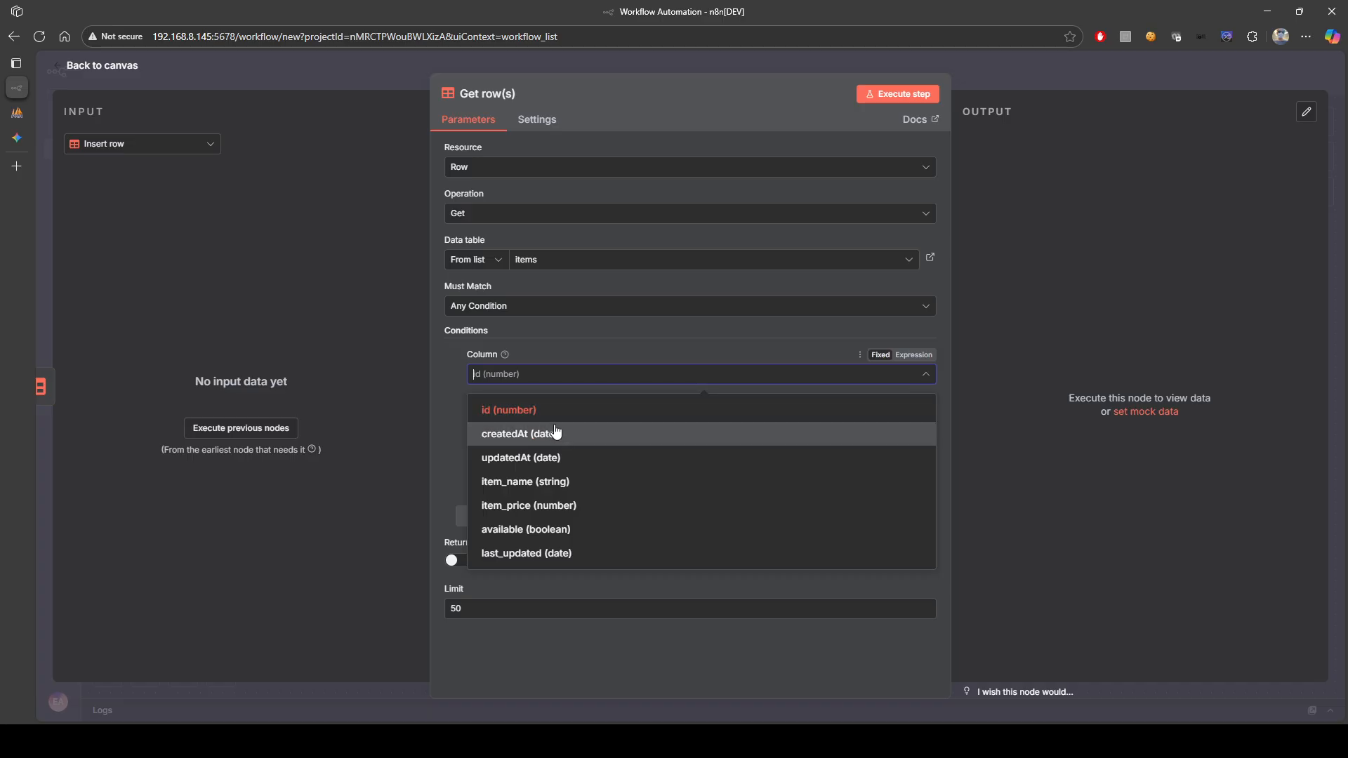
{"action": "left_click", "coordinate": [550, 481]}
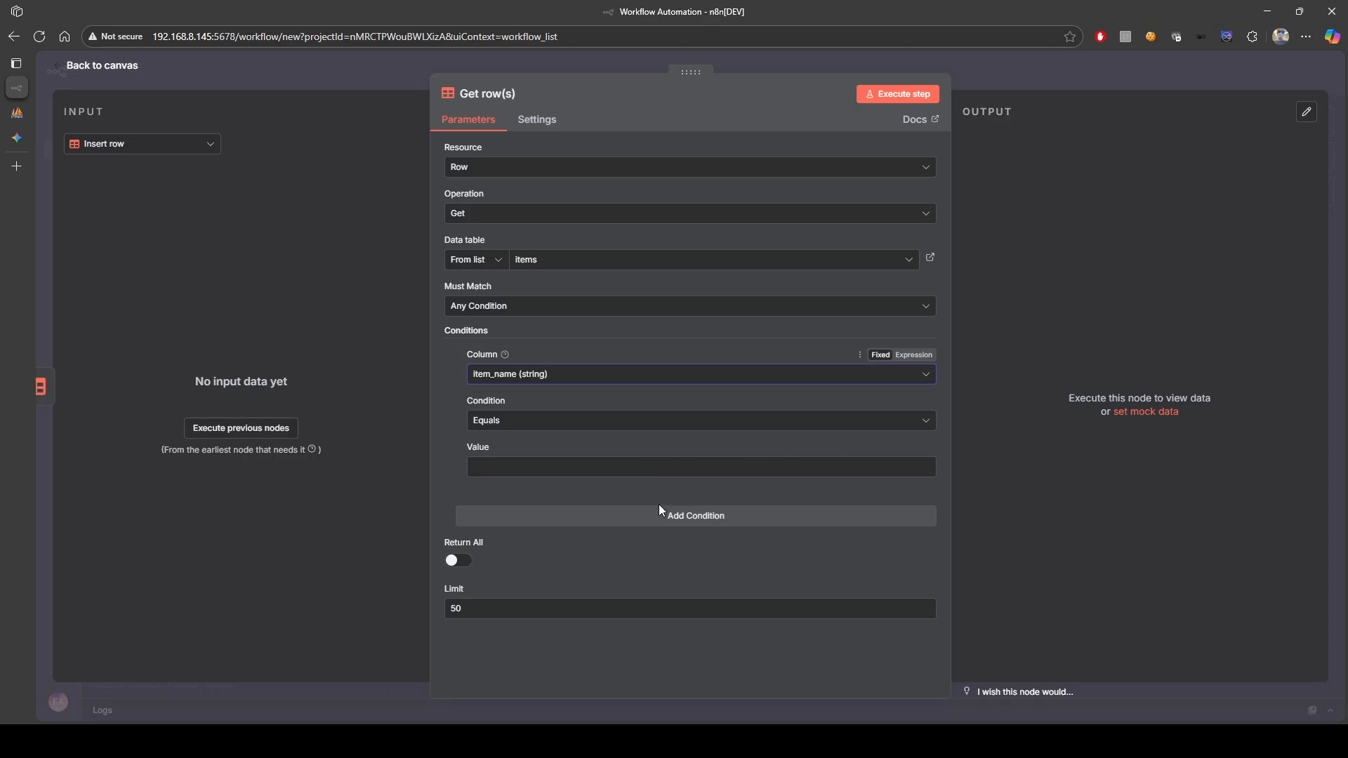
{"action": "left_click", "coordinate": [545, 376]}
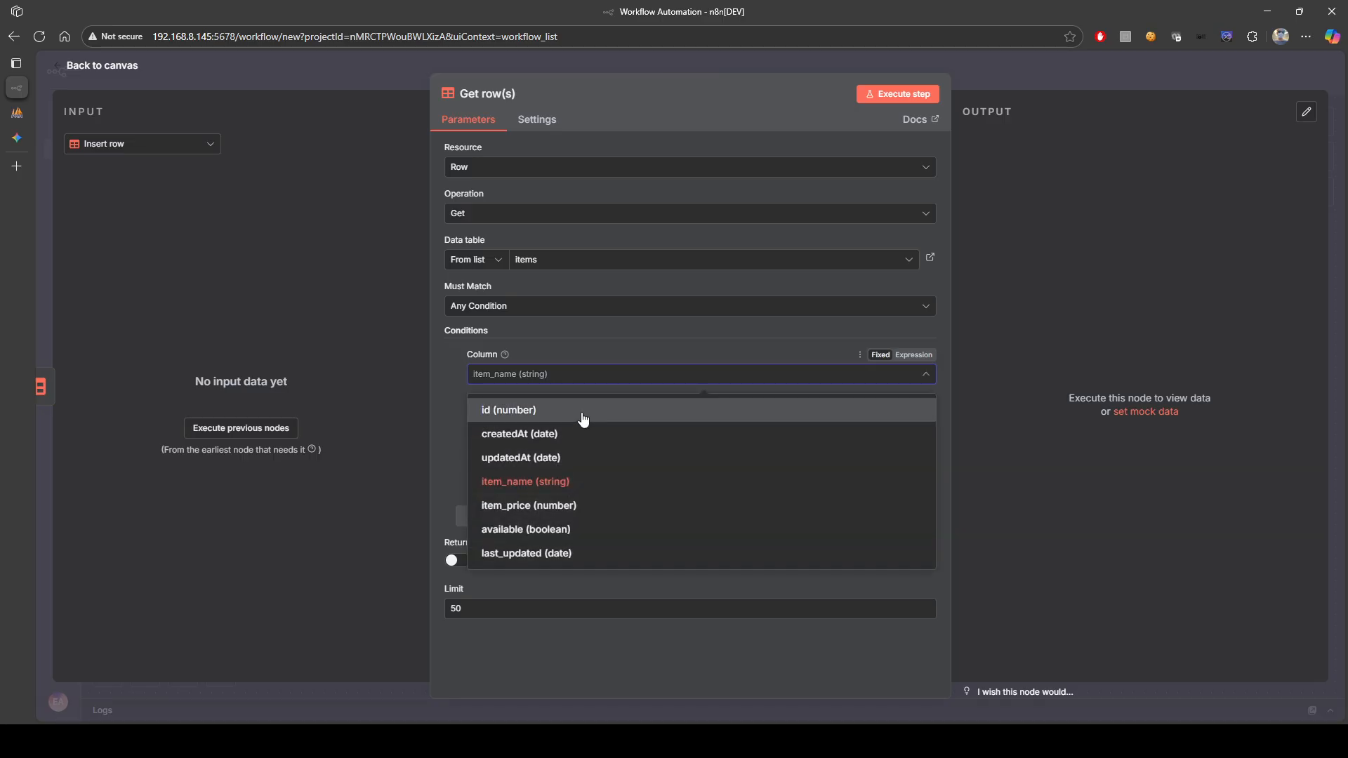
{"action": "left_click", "coordinate": [548, 374]}
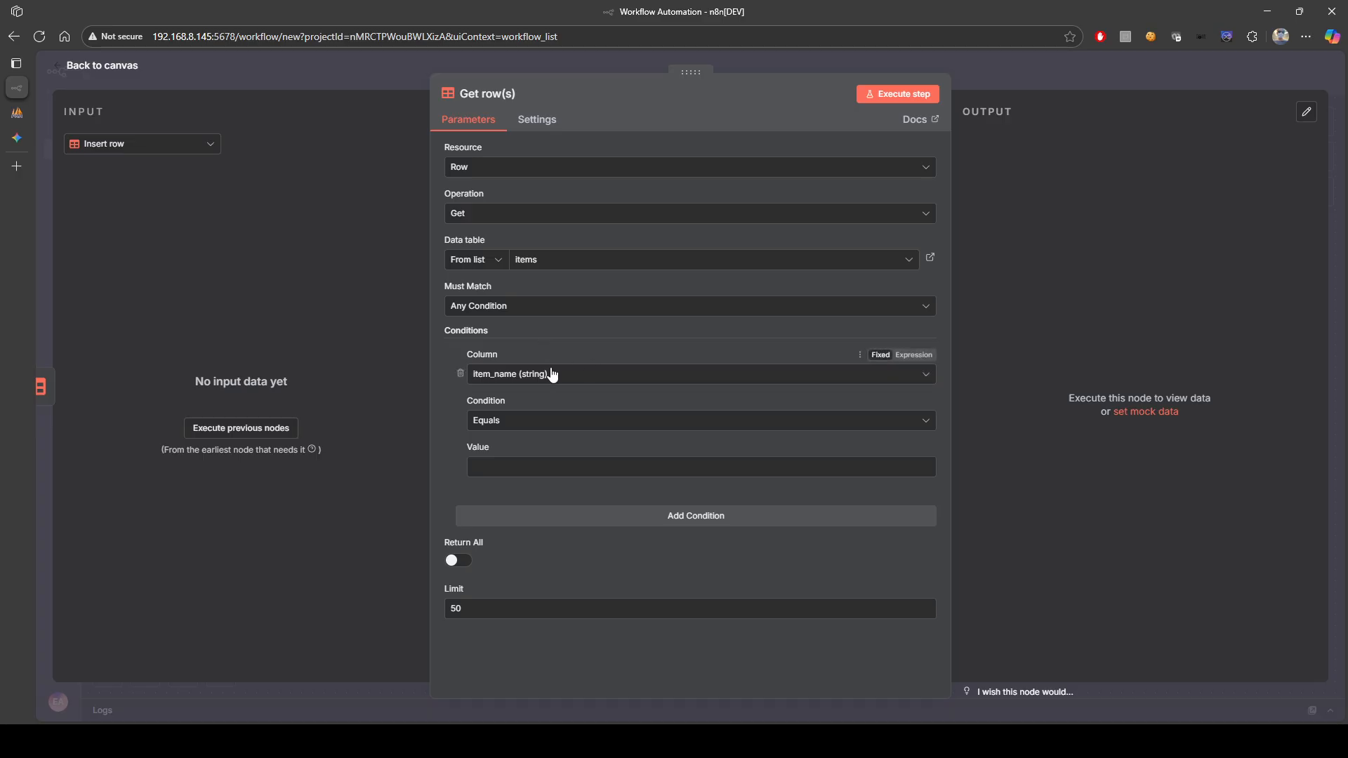
{"action": "left_click", "coordinate": [594, 306]}
{"action": "left_click", "coordinate": [498, 342]}
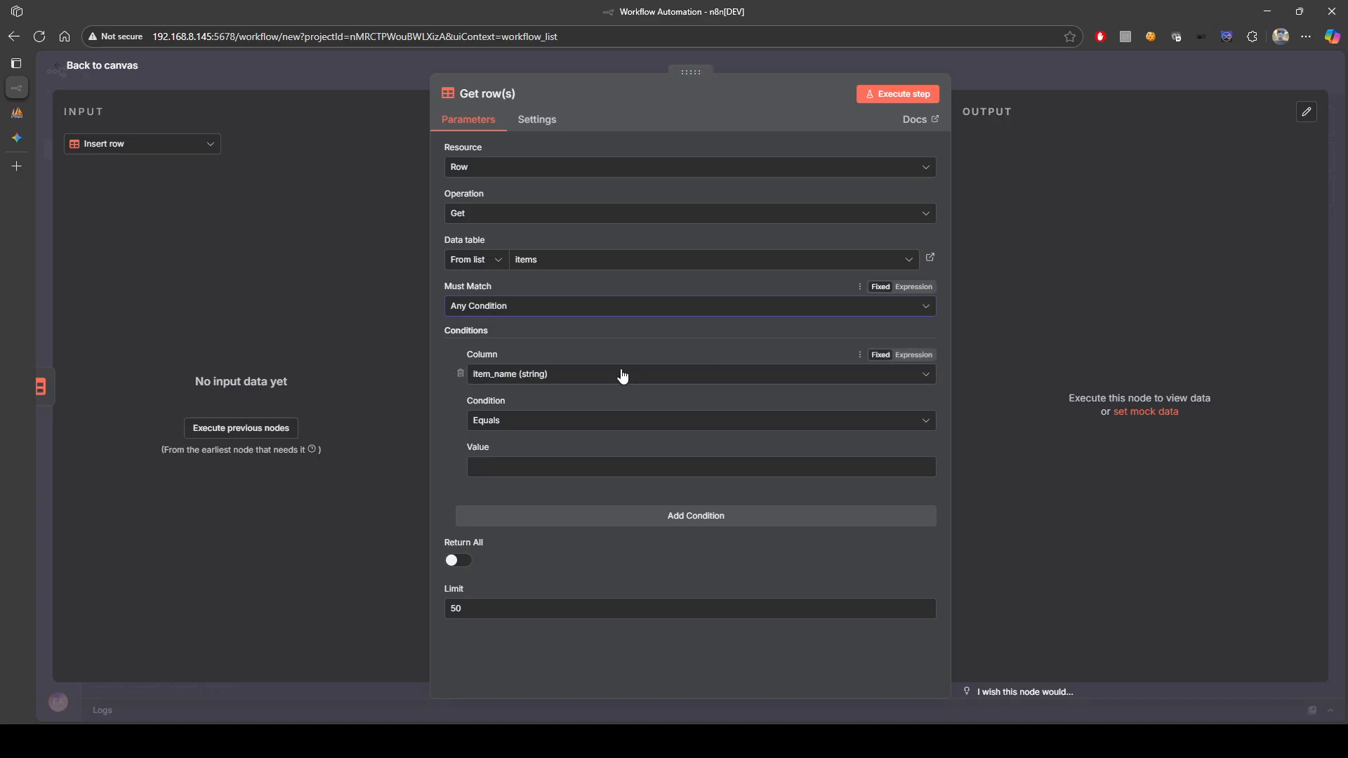
{"action": "left_click", "coordinate": [461, 373]}
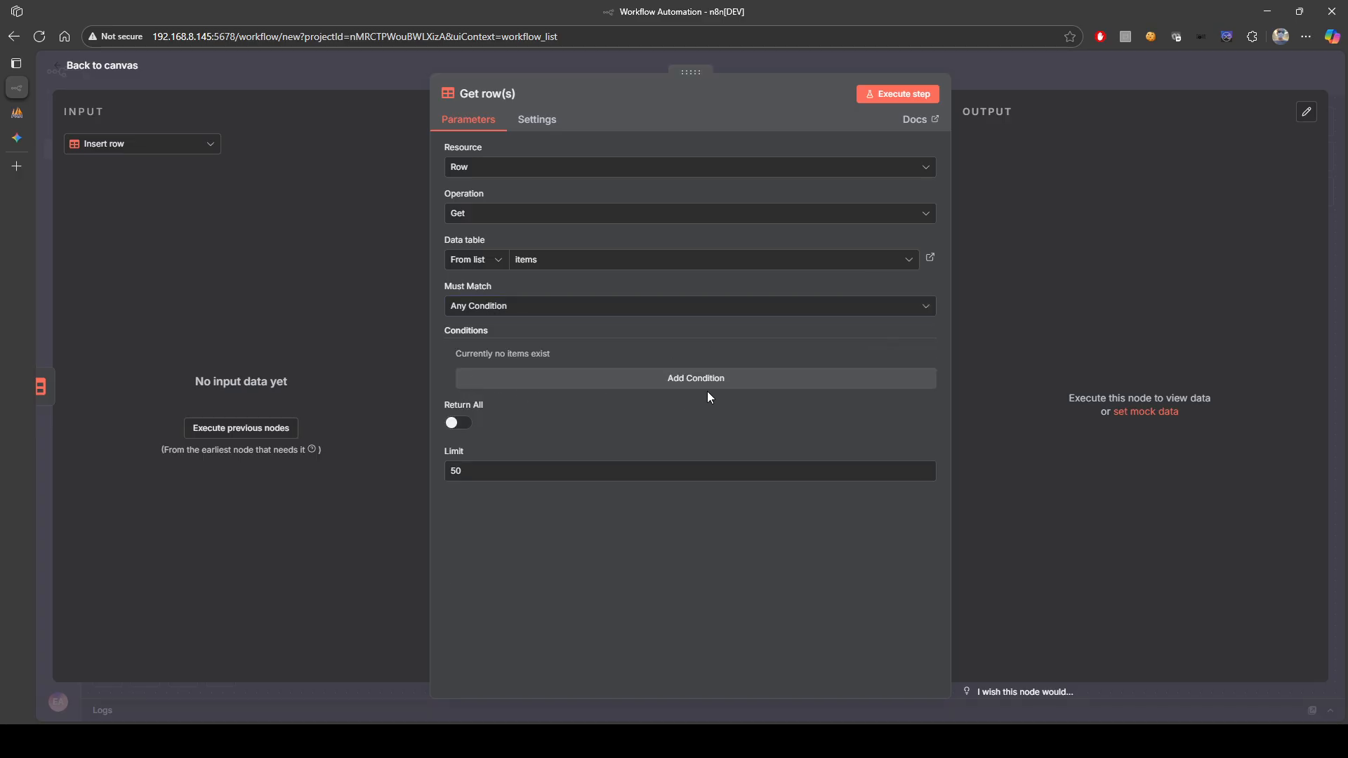
- Try the Get row(s) node's Return All and Limit options, leaving Return All enabled
{"action": "left_click", "coordinate": [469, 418]}
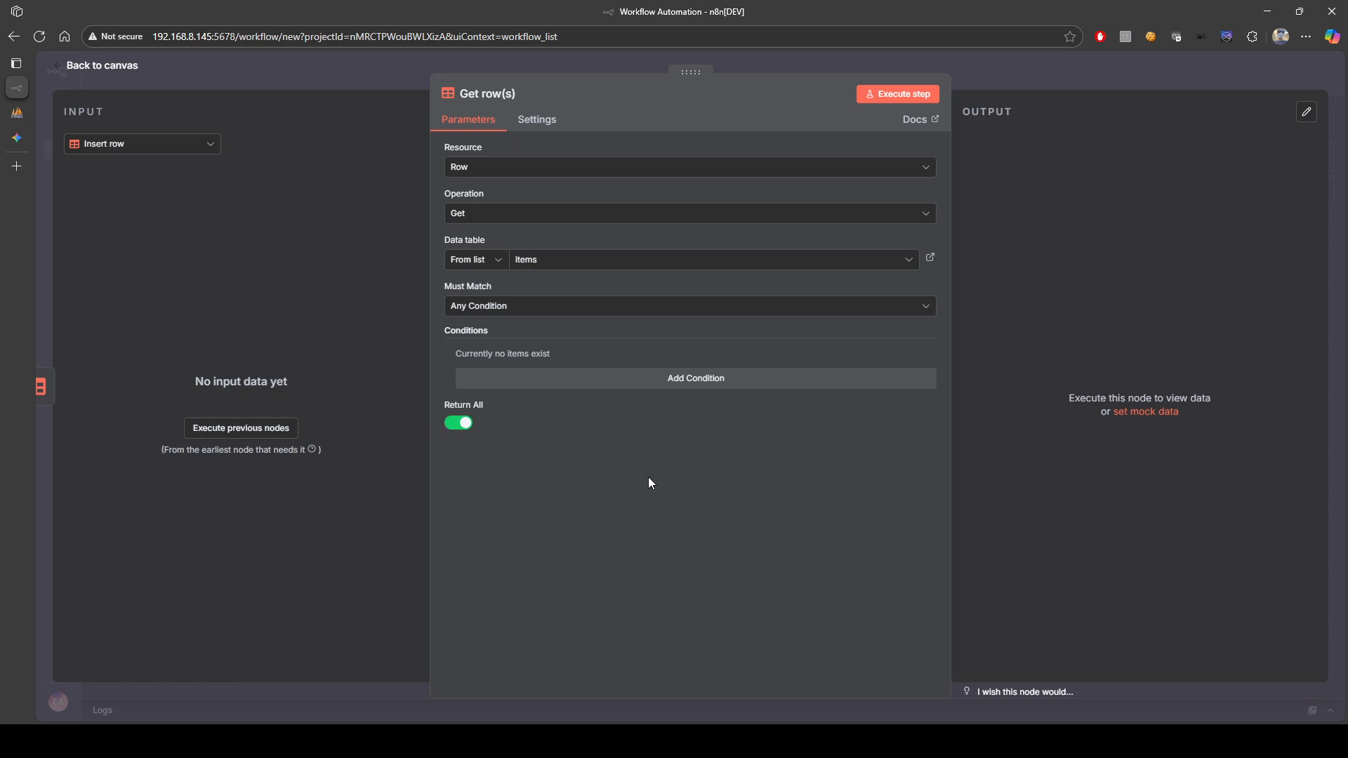
{"action": "left_click", "coordinate": [459, 422]}
{"action": "left_click_drag", "start_coordinate": [477, 472], "coordinate": [391, 471]}
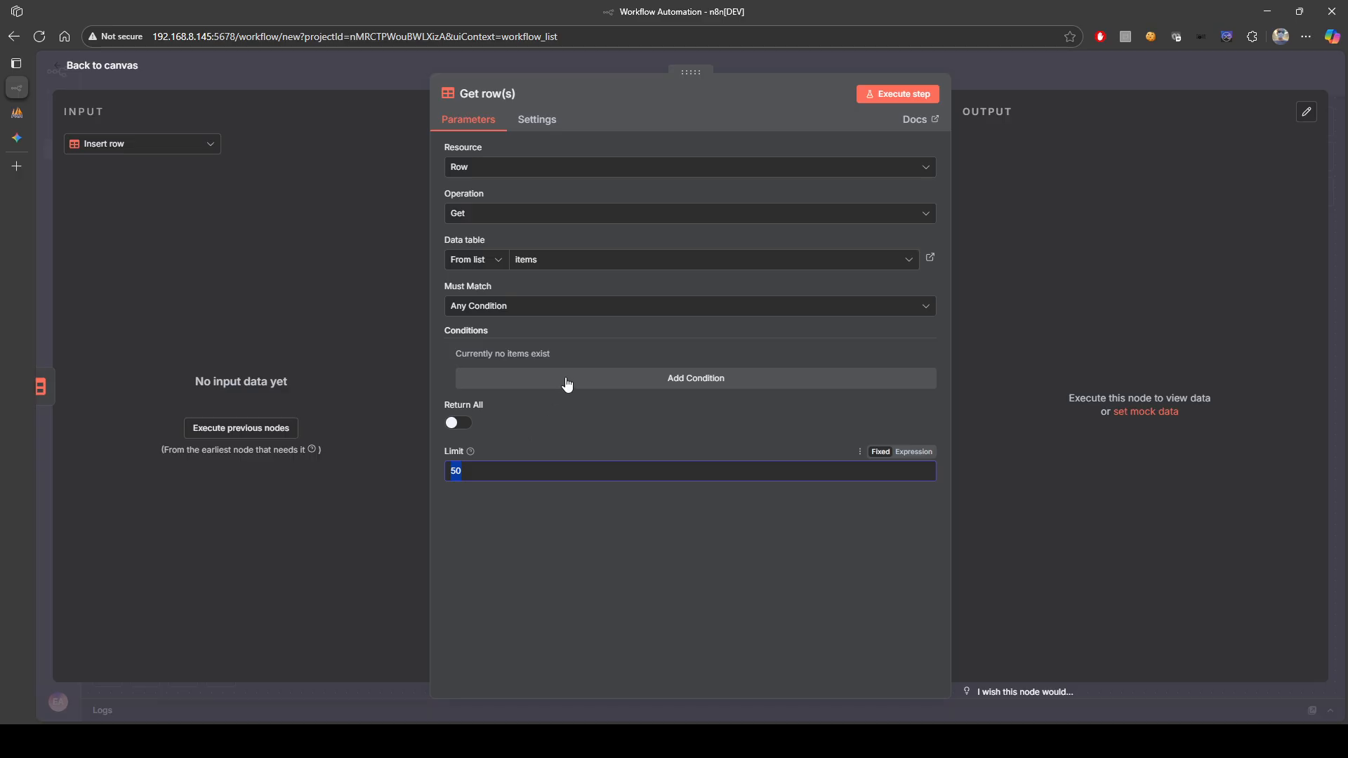
{"action": "left_click", "coordinate": [471, 426]}
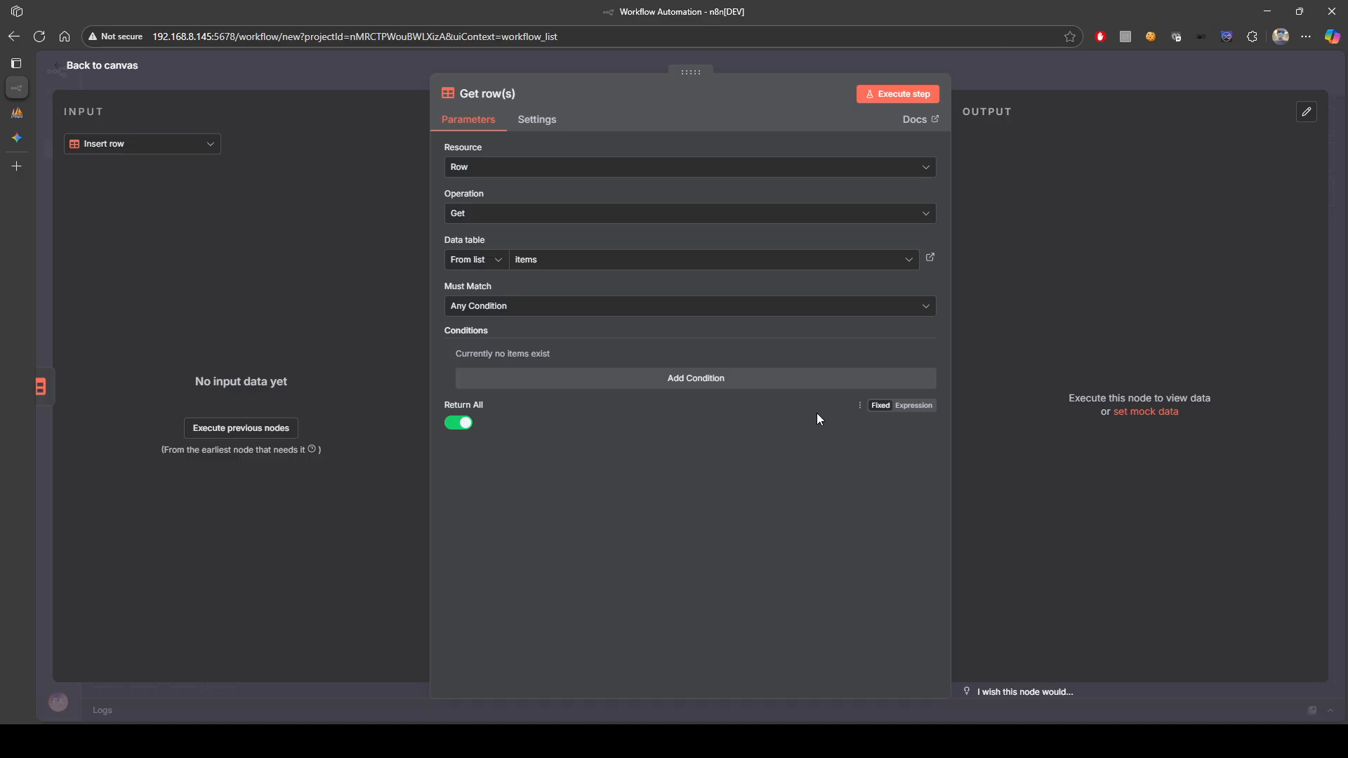
- Add and remove an id (number) Equals condition in Get row(s), and execute the node without conditions
{"action": "left_click", "coordinate": [672, 378]}
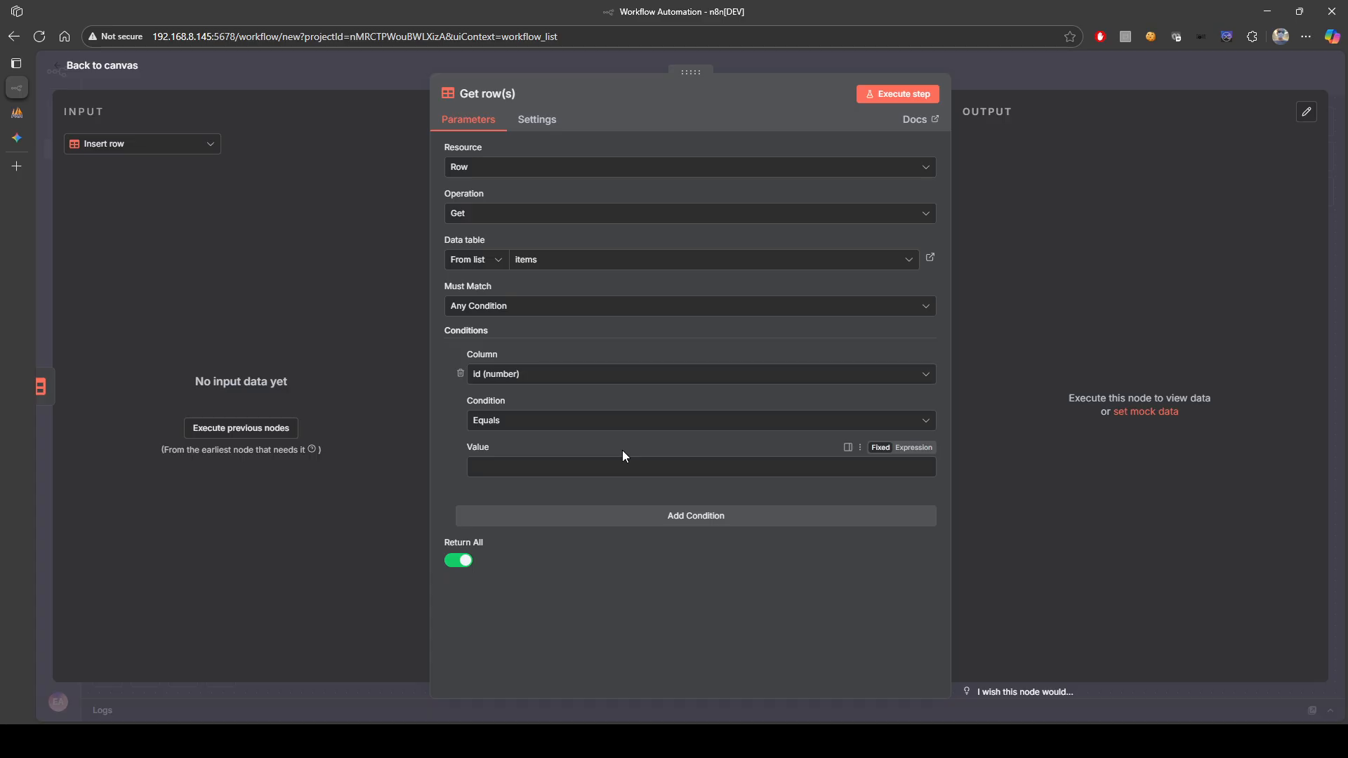
{"action": "left_click", "coordinate": [460, 373]}
{"action": "left_click", "coordinate": [872, 101]}
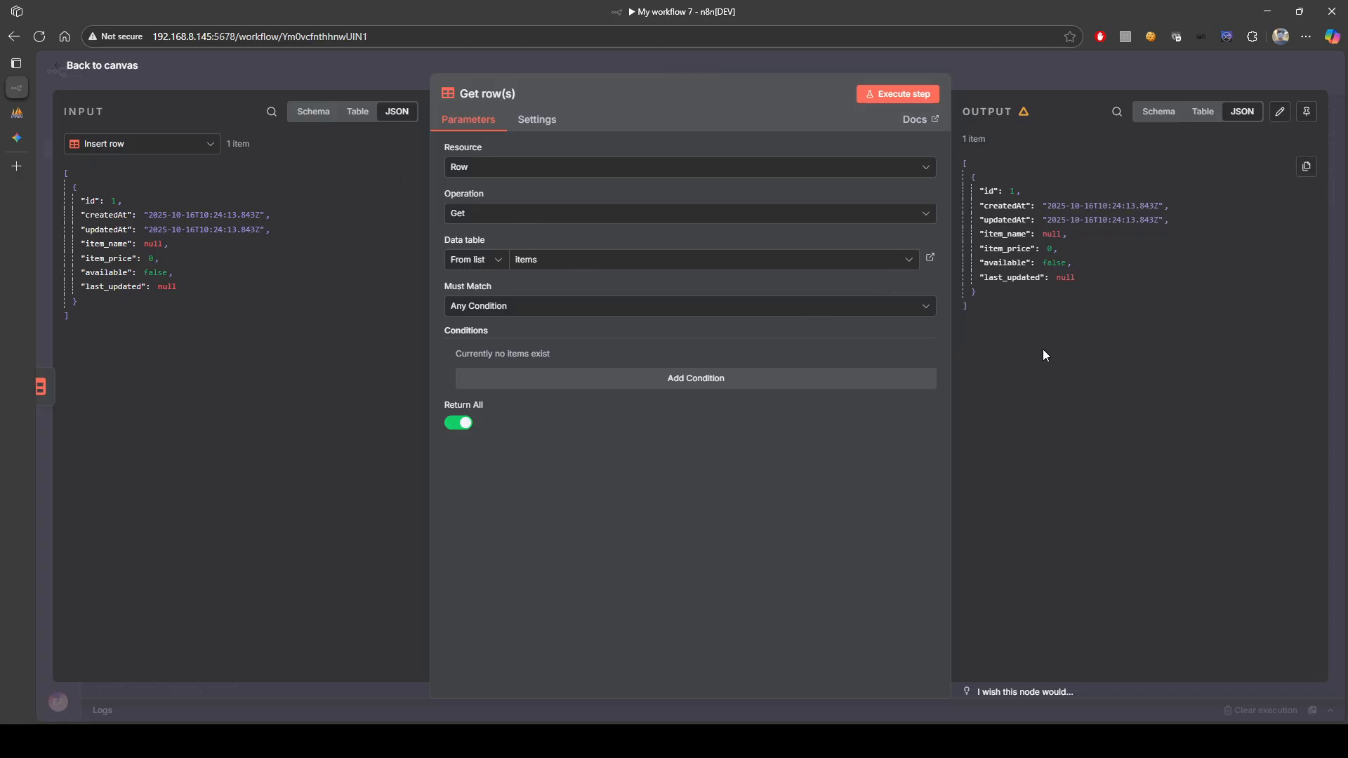
{"action": "mouse_move", "coordinate": [1024, 119]}
{"action": "left_click", "coordinate": [905, 105]}
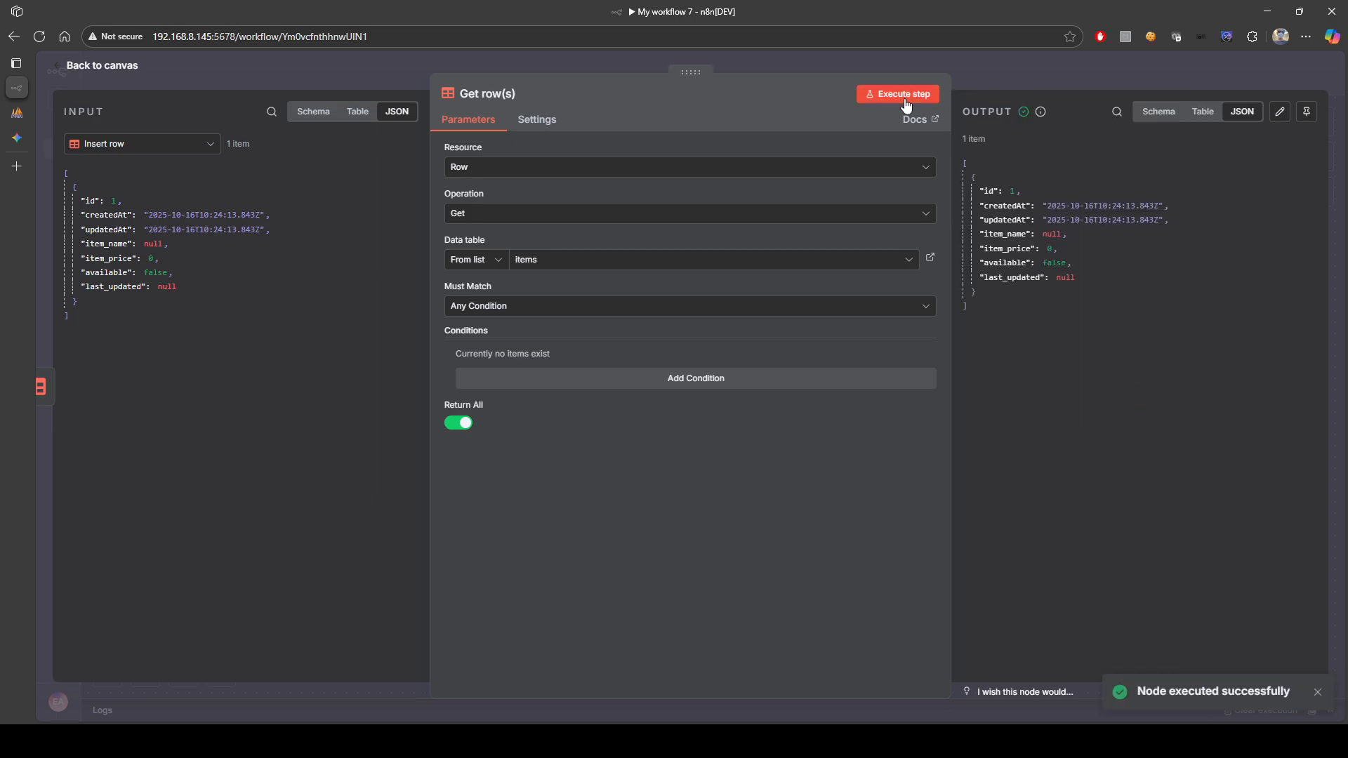
{"action": "left_click", "coordinate": [905, 103]}
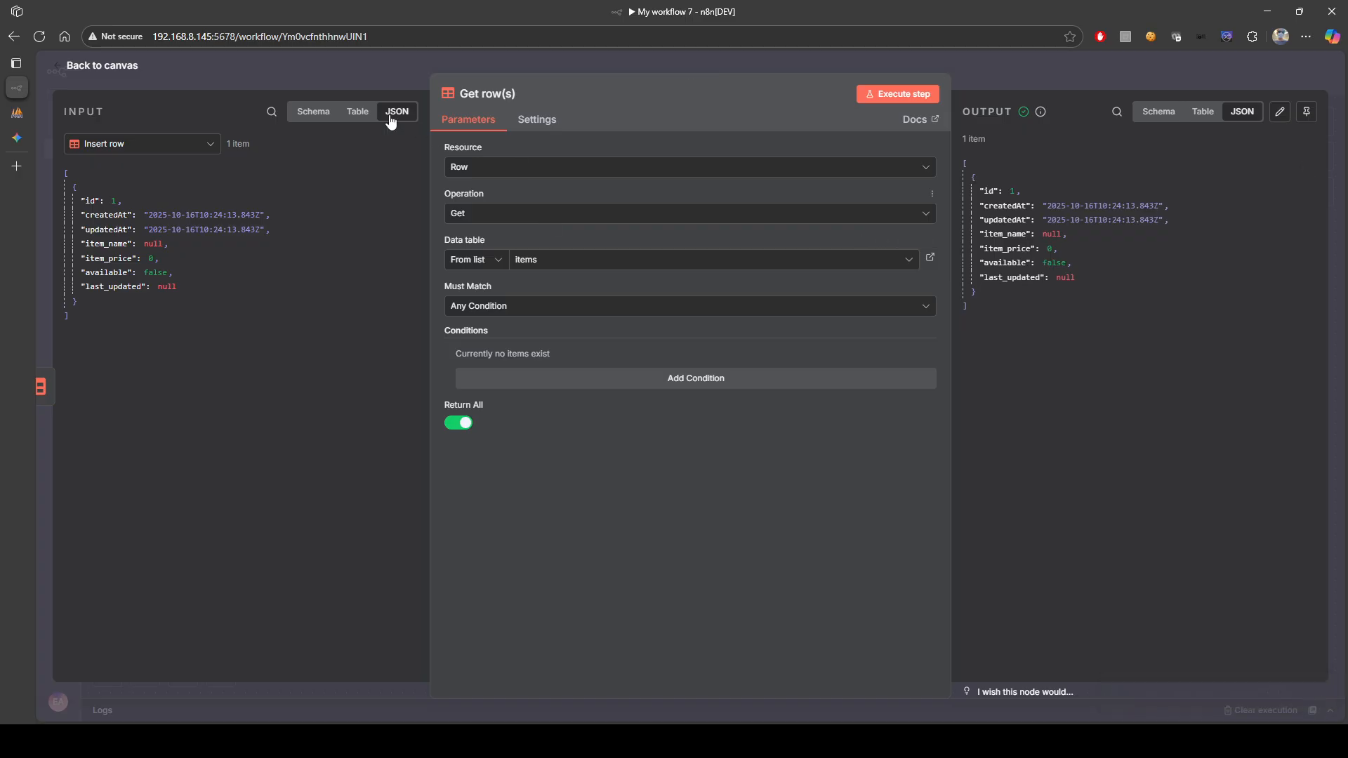
- Disconnect Insert row from Get row(s), and connect the manual trigger to the Insert row node moved beside it
{"action": "left_click", "coordinate": [105, 63]}
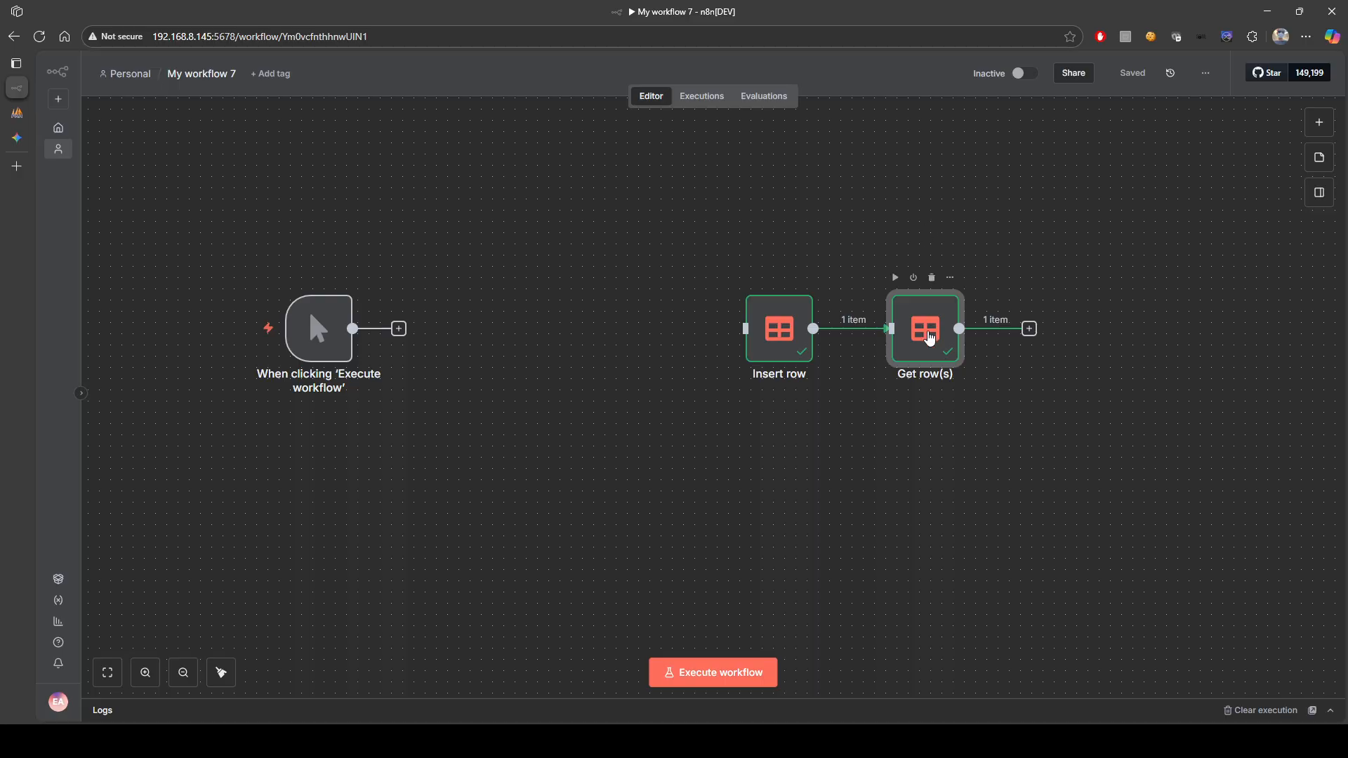
{"action": "left_click", "coordinate": [866, 329]}
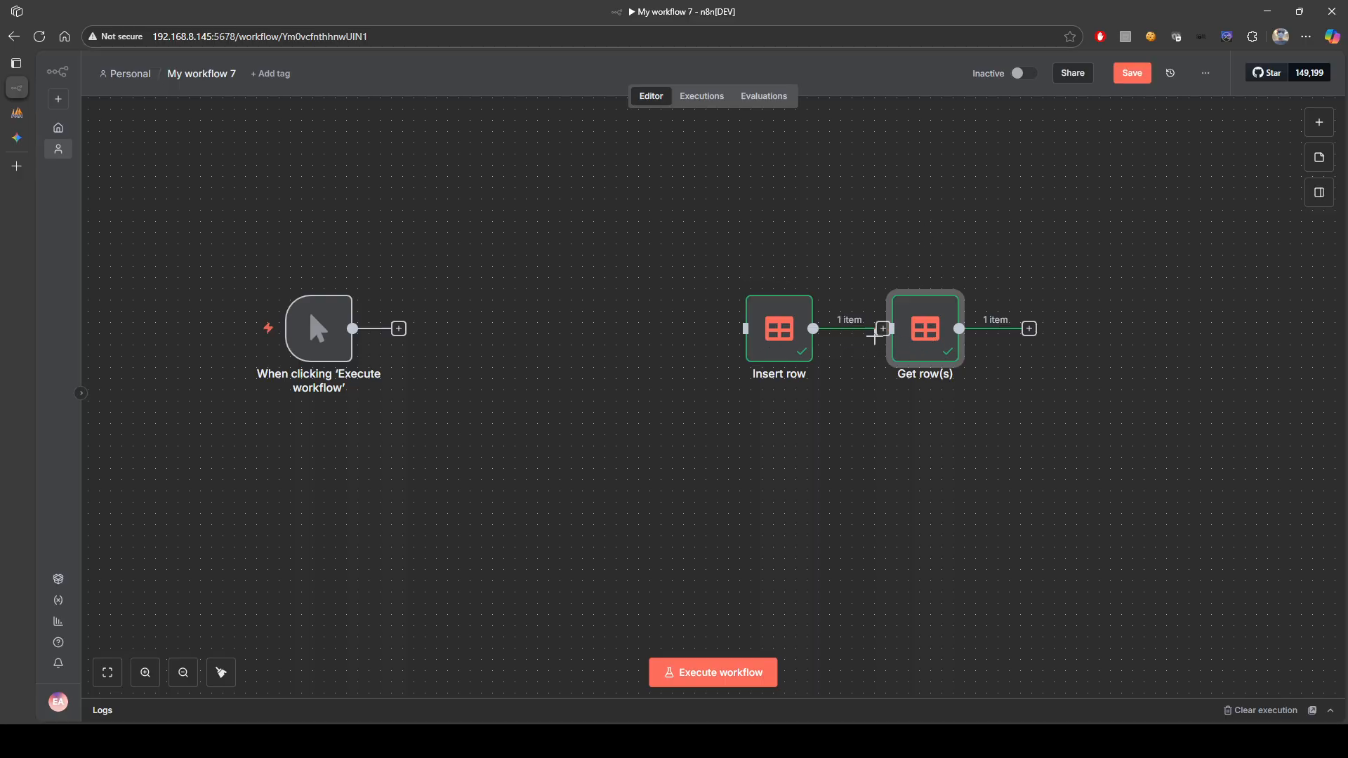
{"action": "left_click_drag", "start_coordinate": [779, 329], "coordinate": [543, 351]}
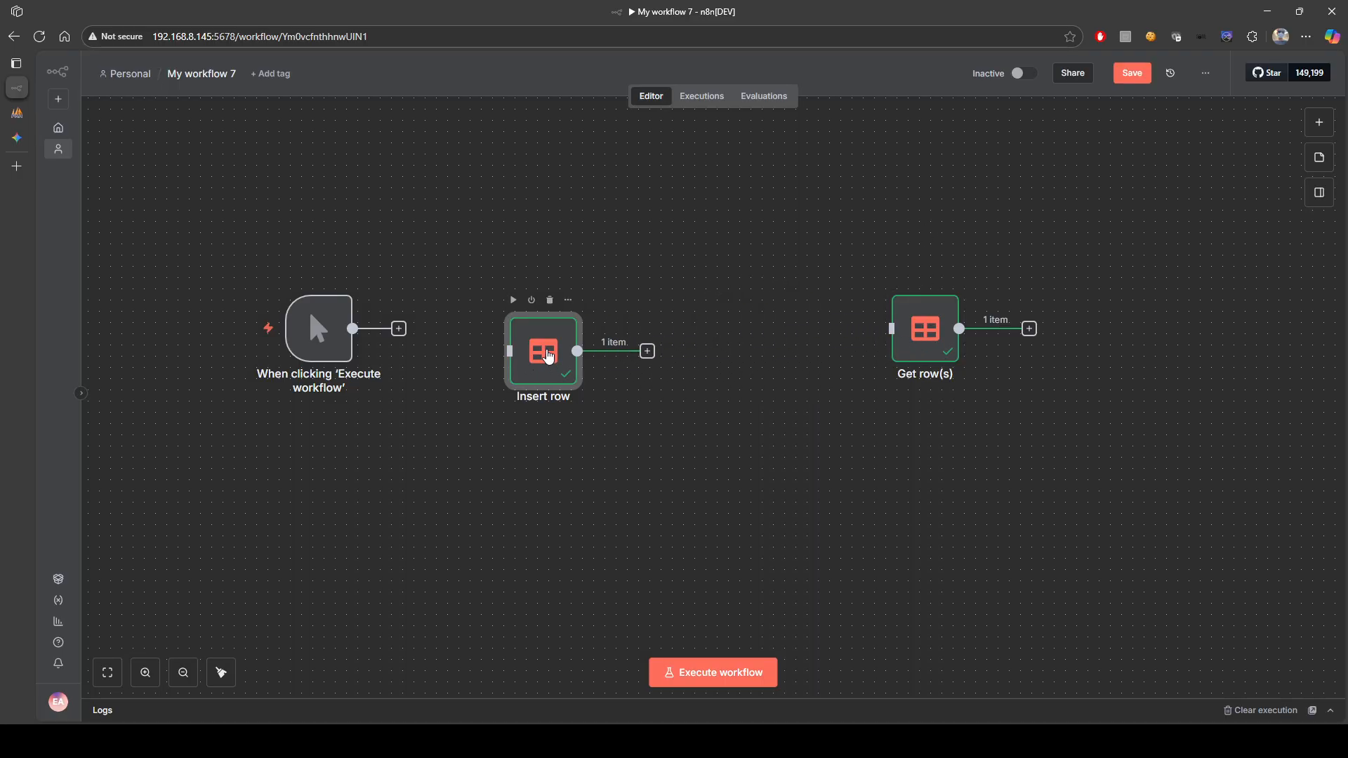
{"action": "left_click_drag", "start_coordinate": [398, 329], "coordinate": [510, 351]}
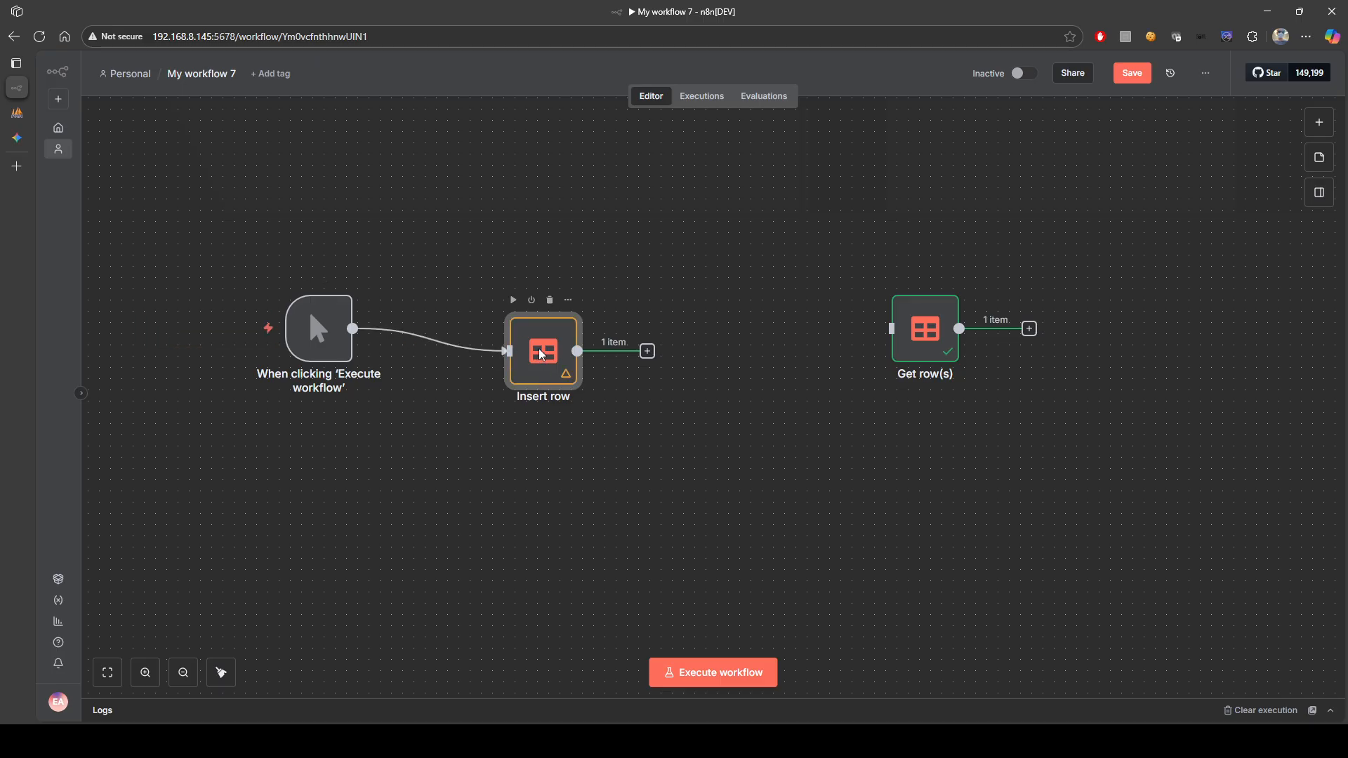
{"action": "double_click", "coordinate": [541, 356]}
{"action": "left_click", "coordinate": [114, 66]}
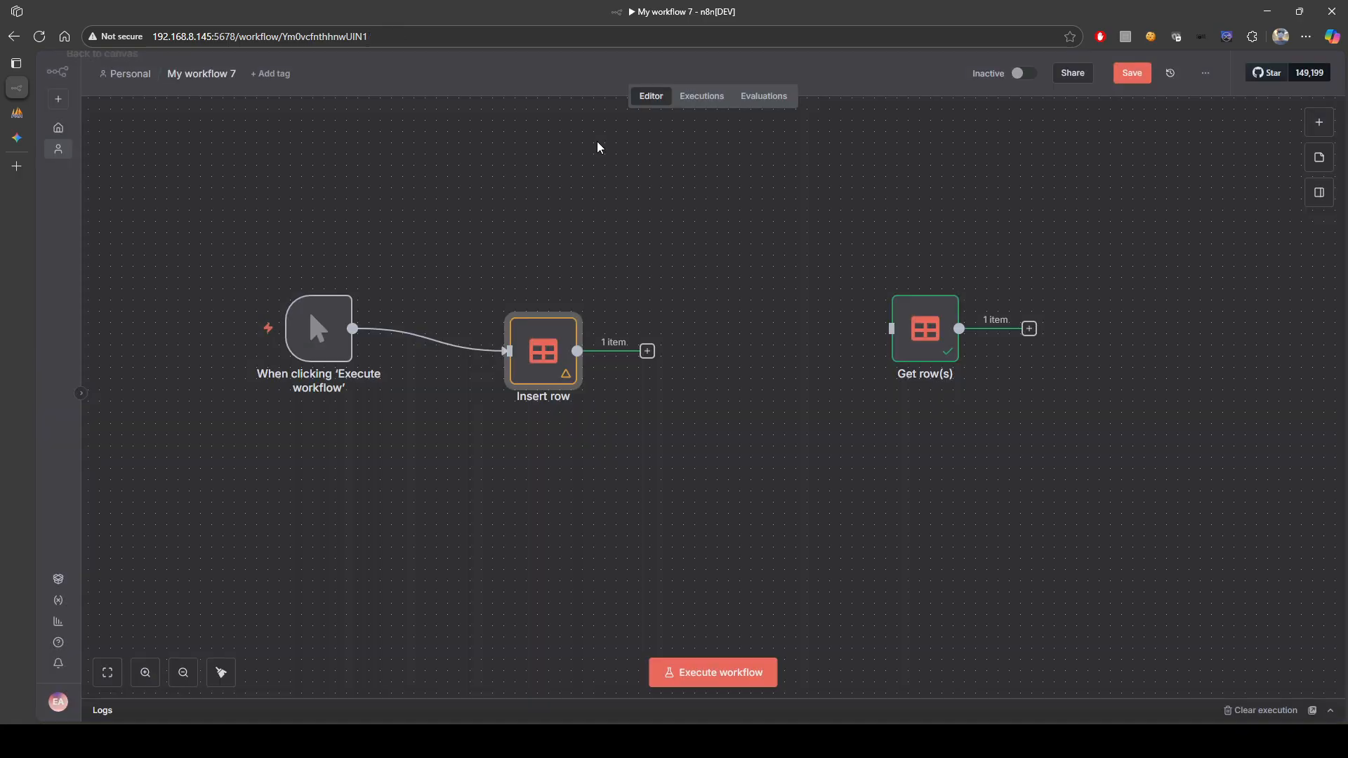
- Move the Insert row node lower on the canvas and delete its connection from the manual trigger
{"action": "left_click", "coordinate": [1309, 128]}
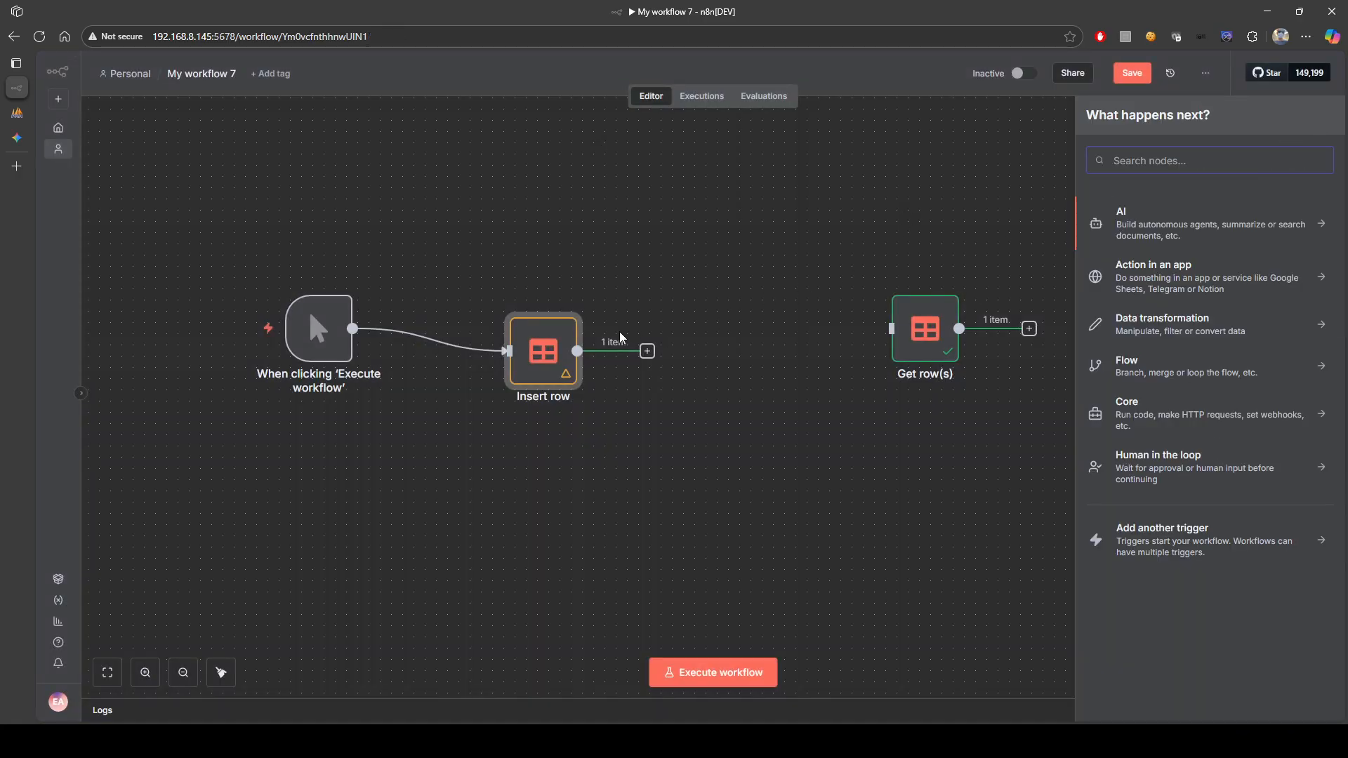
{"action": "left_click_drag", "start_coordinate": [543, 351], "coordinate": [644, 475]}
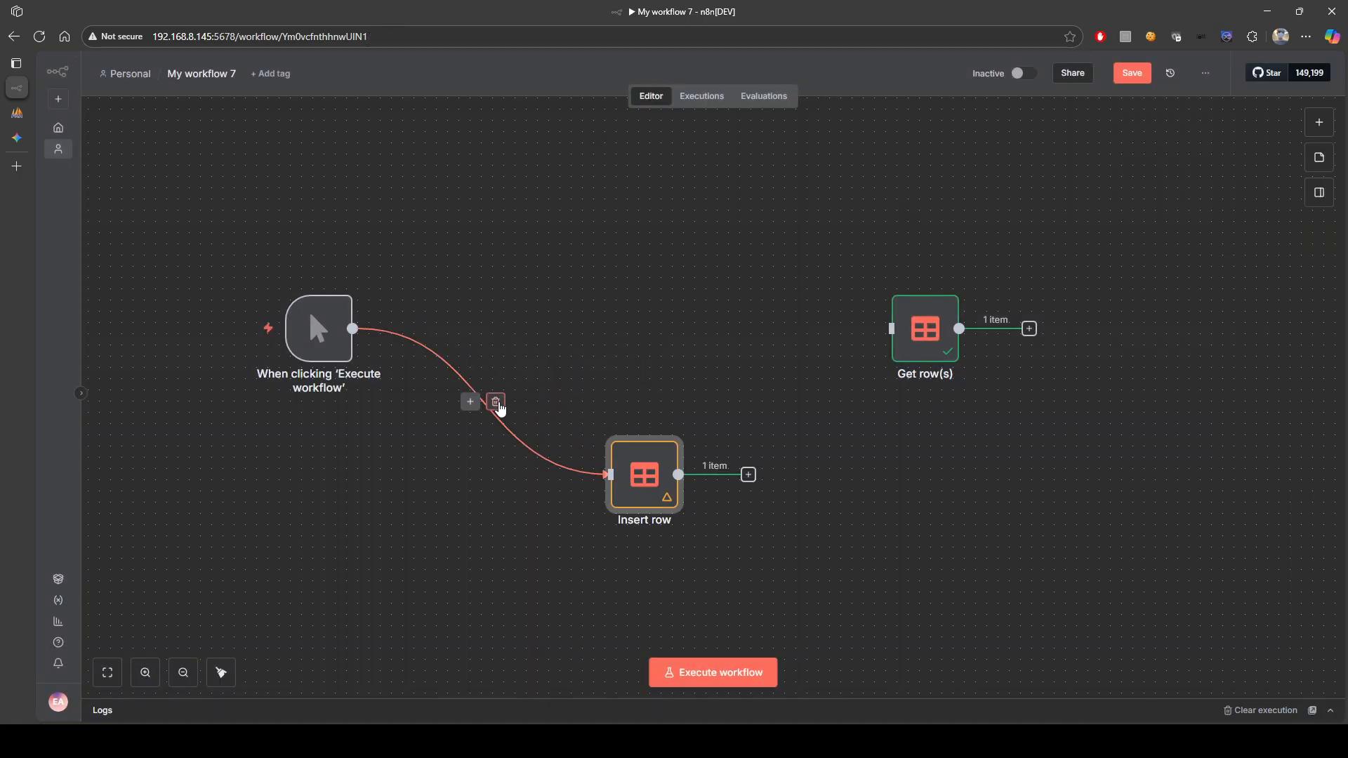
{"action": "left_click", "coordinate": [496, 401]}
- Try connecting the manual trigger to the Get row(s) node, check its settings, and delete that connection
{"action": "left_click_drag", "start_coordinate": [926, 331], "coordinate": [577, 276]}
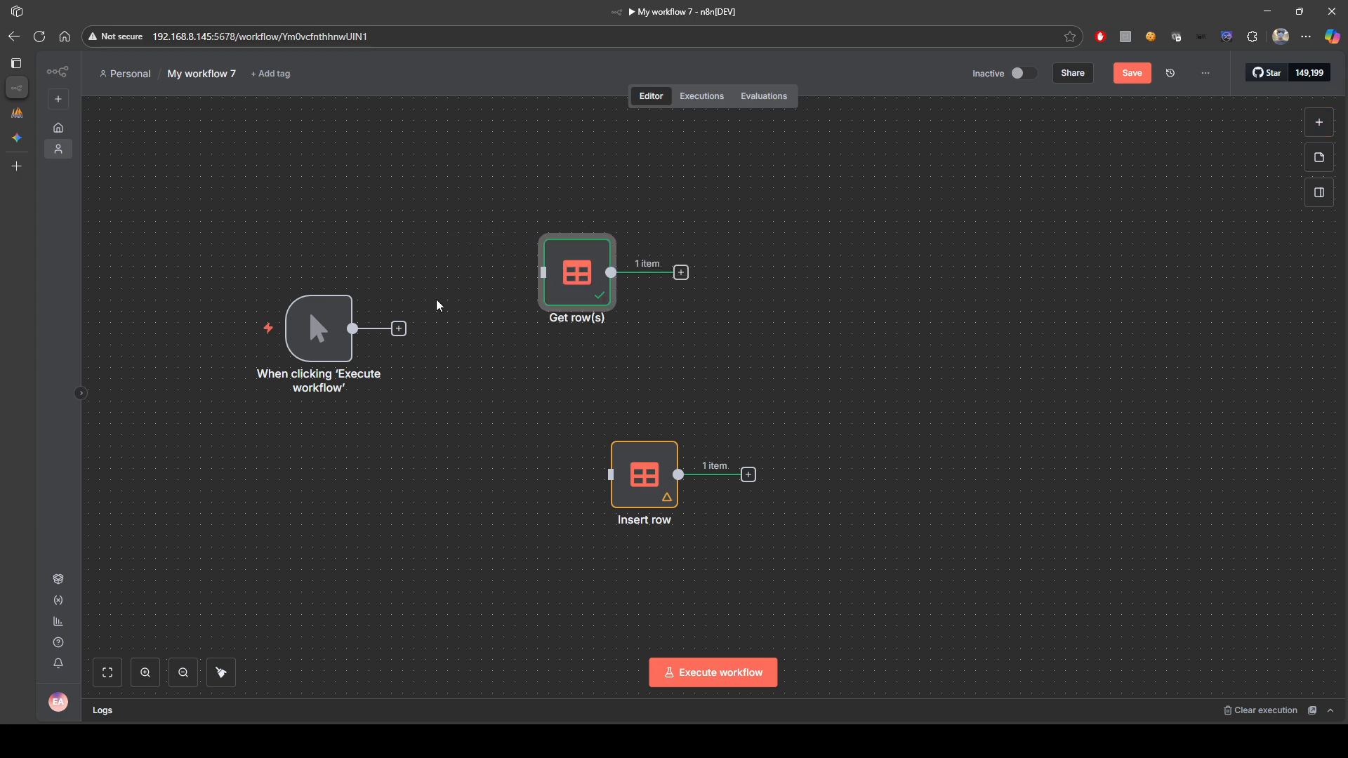
{"action": "left_click_drag", "start_coordinate": [398, 328], "coordinate": [566, 279]}
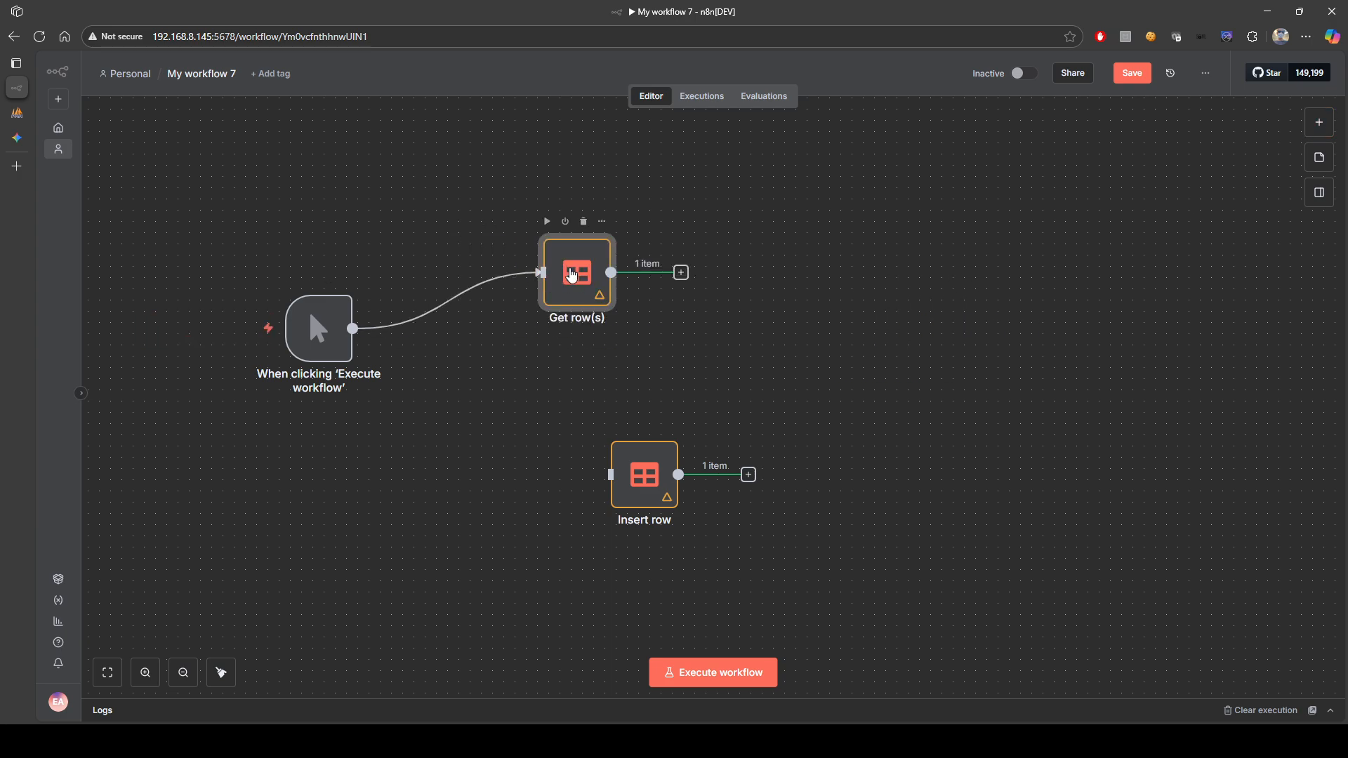
{"action": "double_click", "coordinate": [566, 279]}
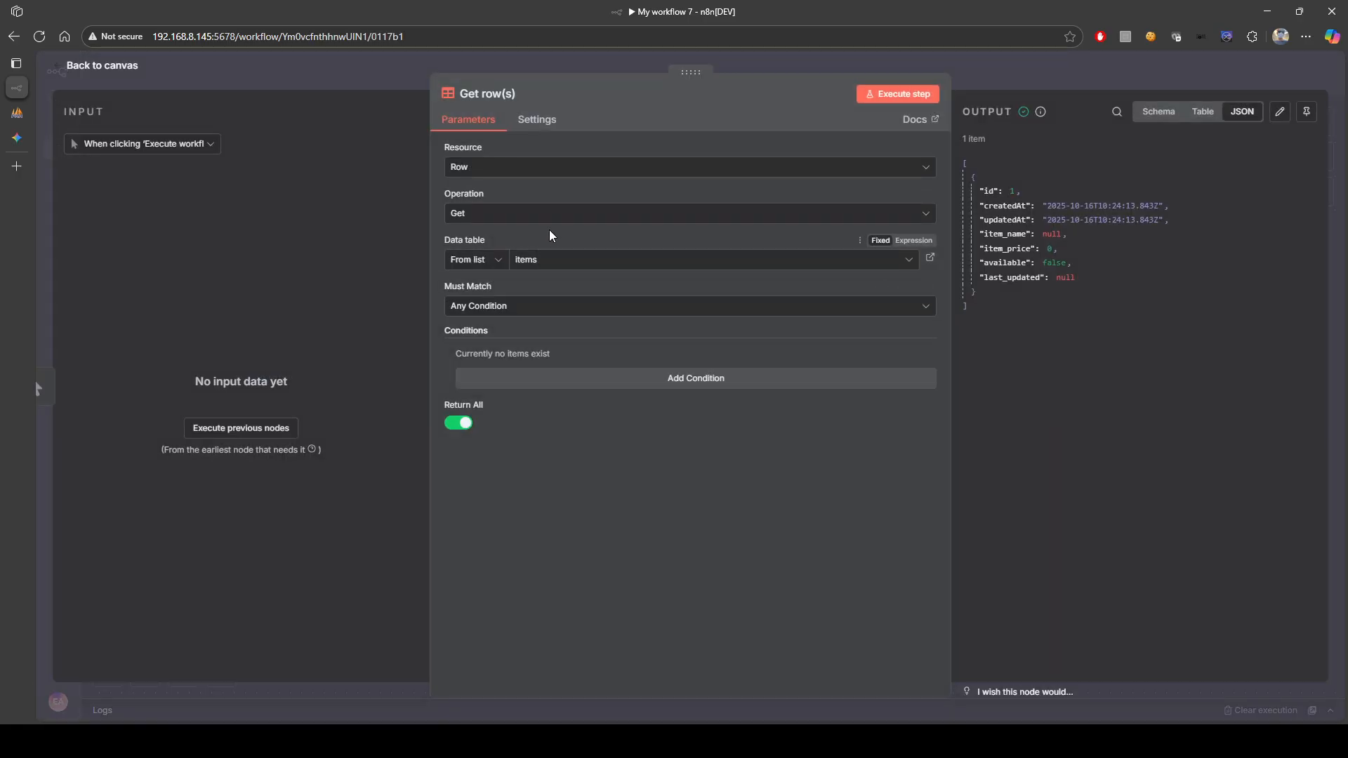
{"action": "left_click", "coordinate": [114, 73]}
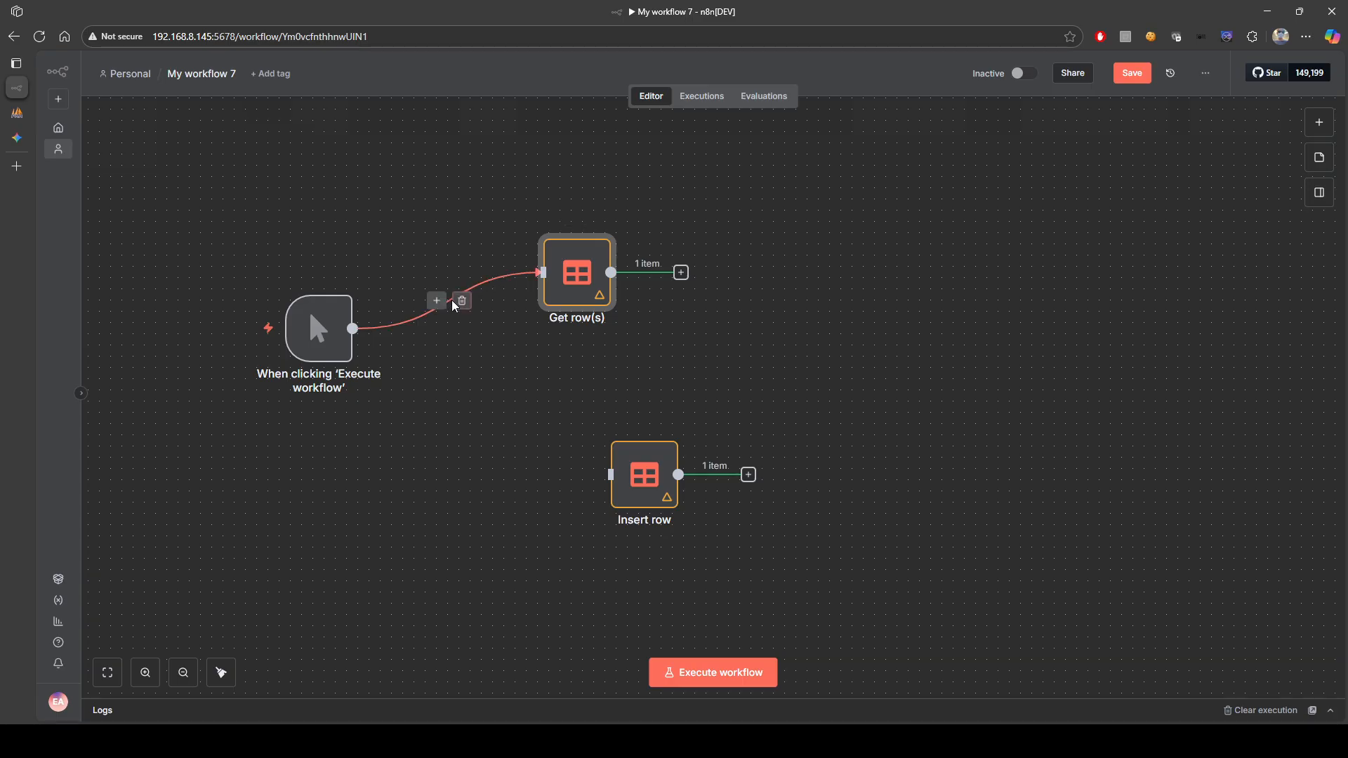
{"action": "left_click", "coordinate": [461, 301]}
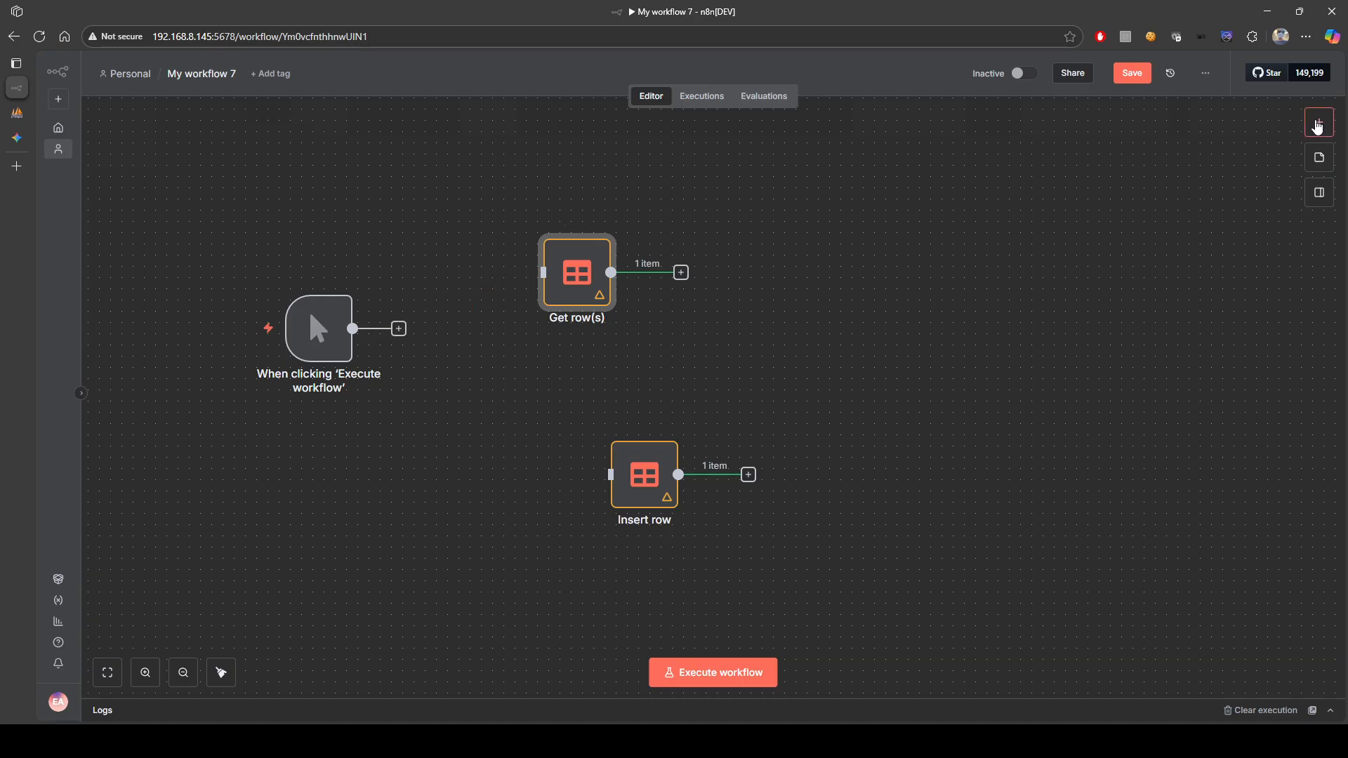
- Add a MySQL node with the "Select rows from a table" action
{"action": "left_click", "coordinate": [1319, 121]}
{"action": "type", "text": "mys"}
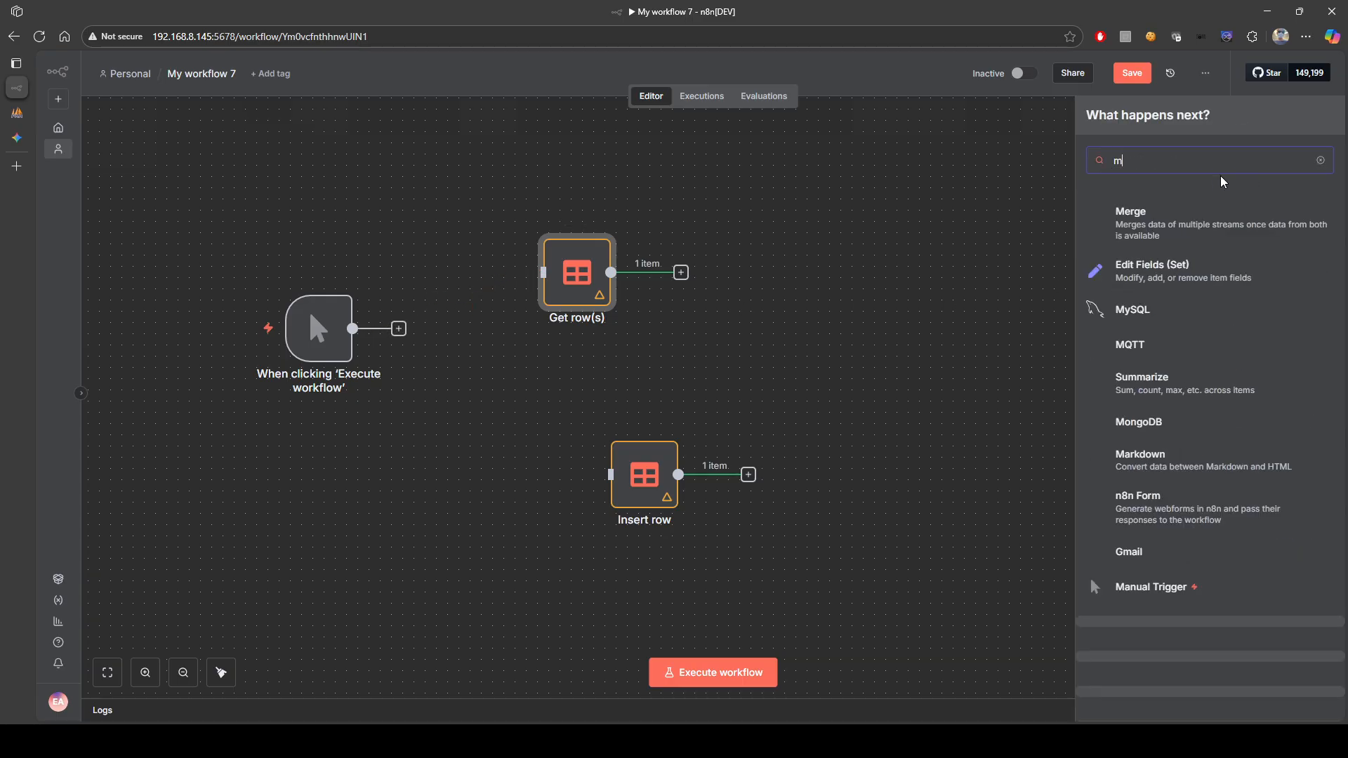
{"action": "left_click", "coordinate": [1179, 214]}
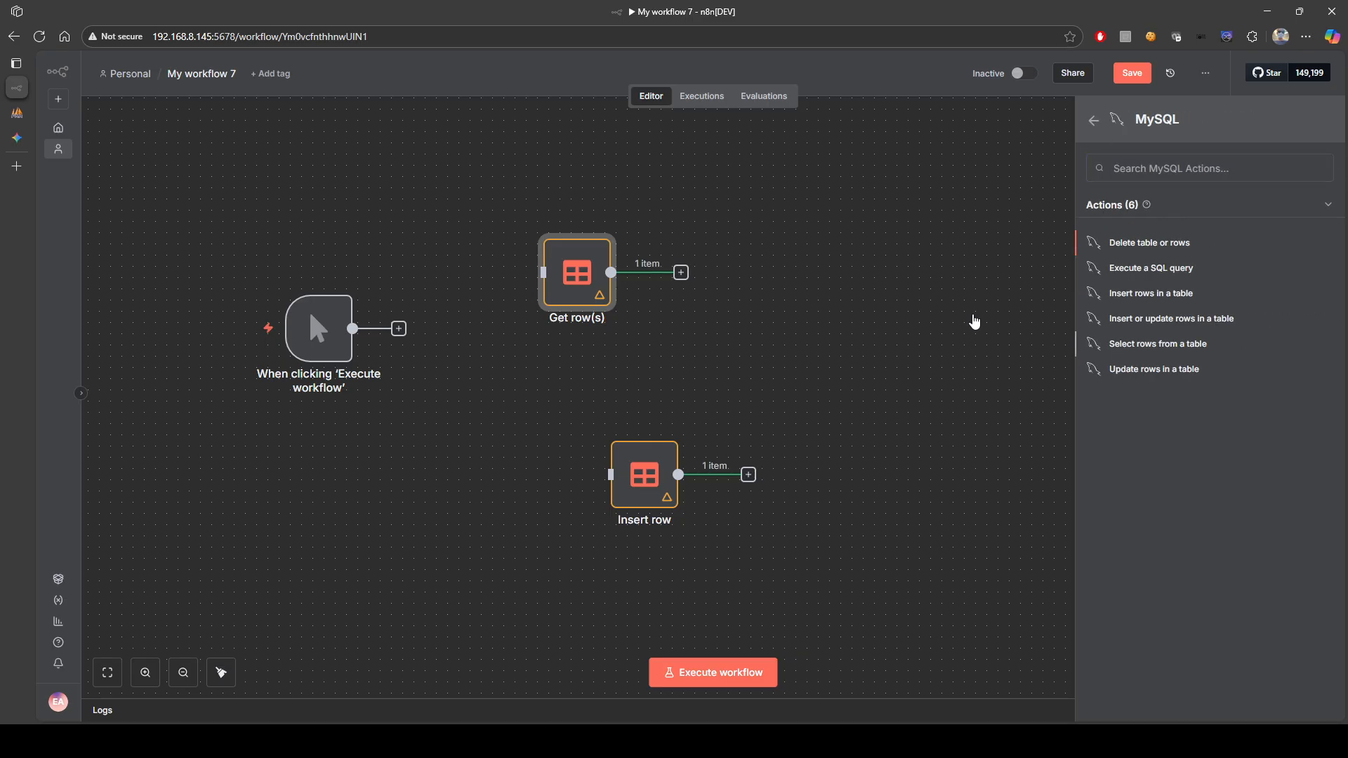
{"action": "left_click", "coordinate": [1078, 346]}
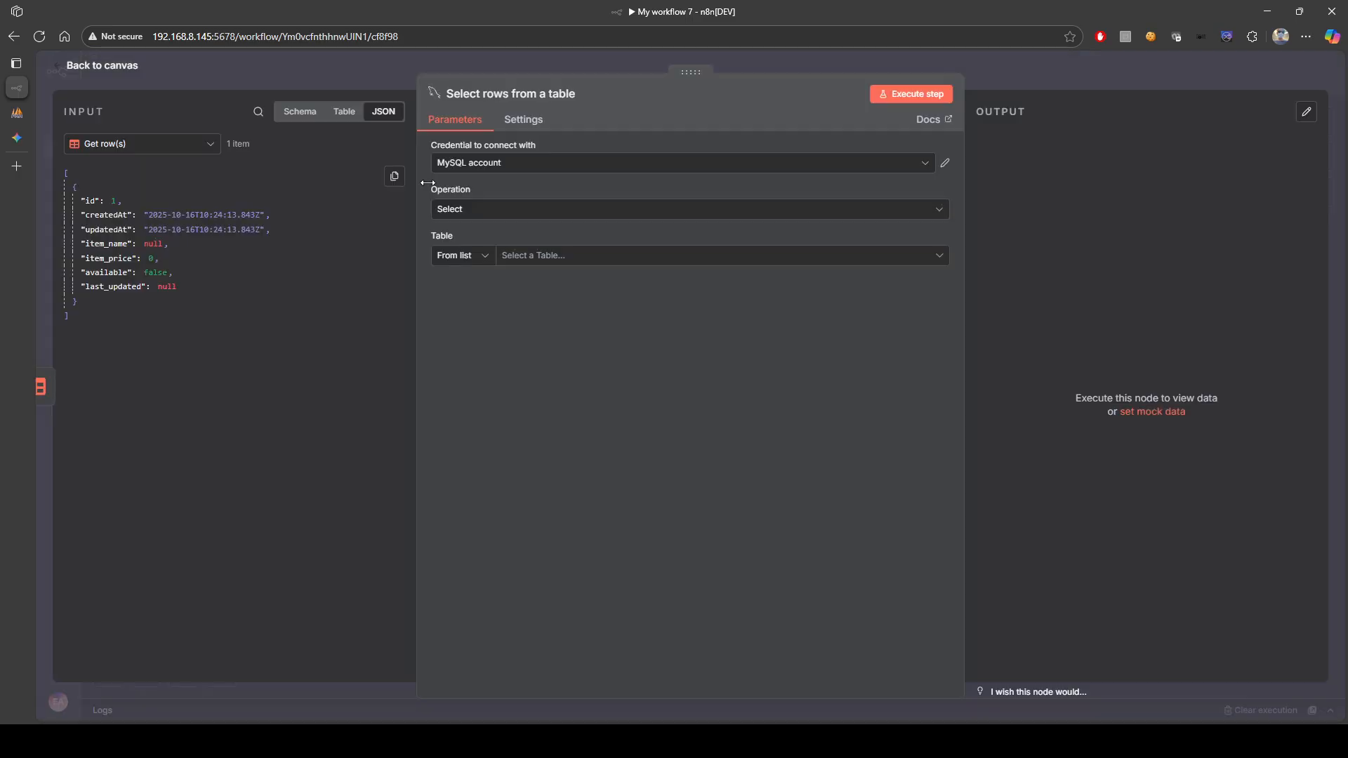
- Set the MySQL Select node to return all rows of the items table, and execute it to review the output
{"action": "left_click", "coordinate": [518, 210]}
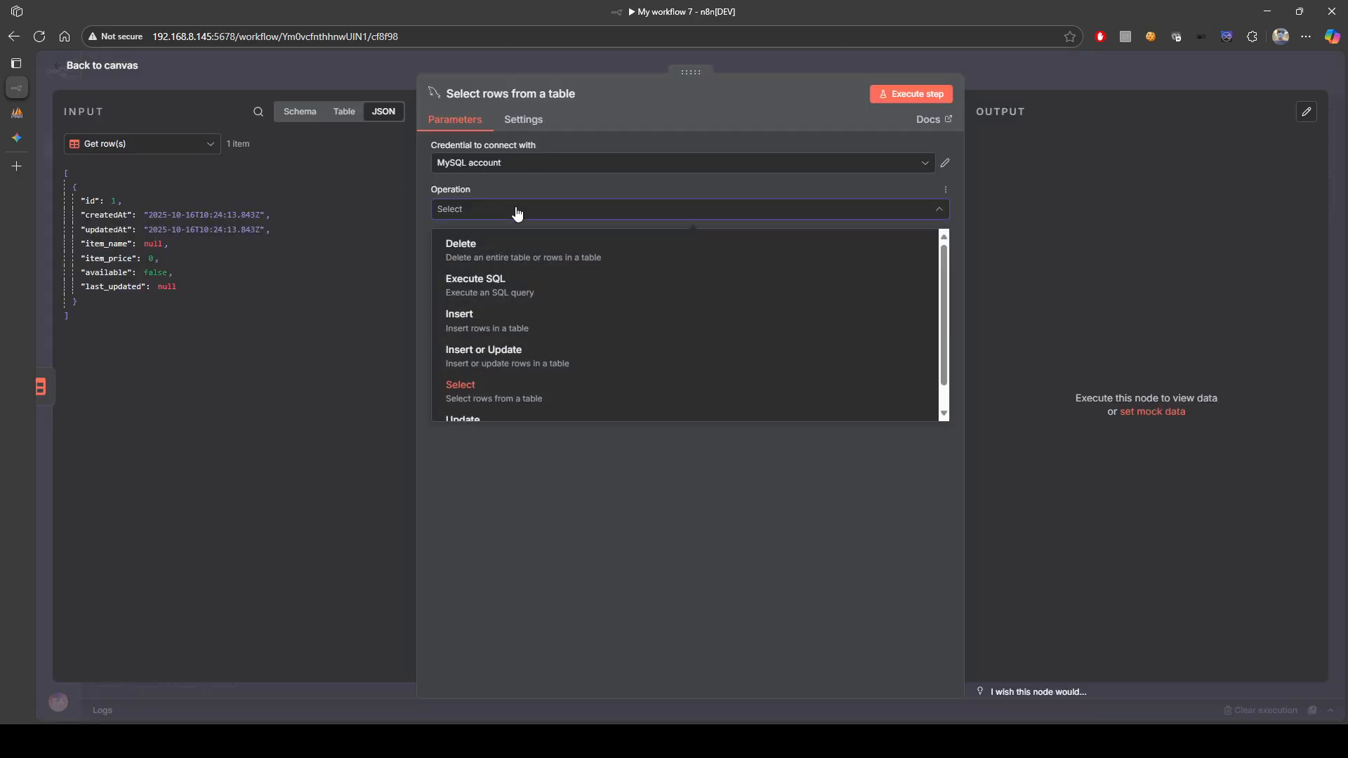
{"action": "left_click", "coordinate": [510, 396]}
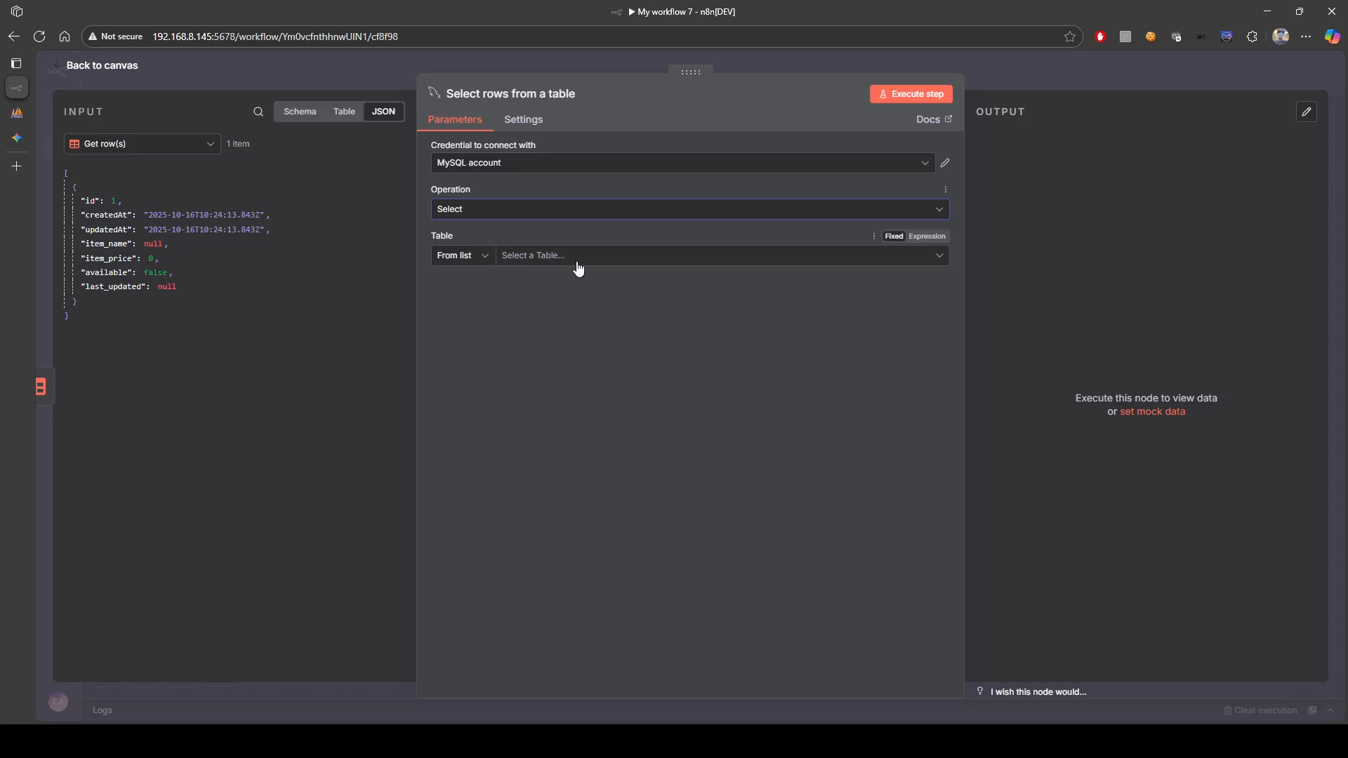
{"action": "left_click", "coordinate": [574, 261]}
{"action": "left_click", "coordinate": [492, 340]}
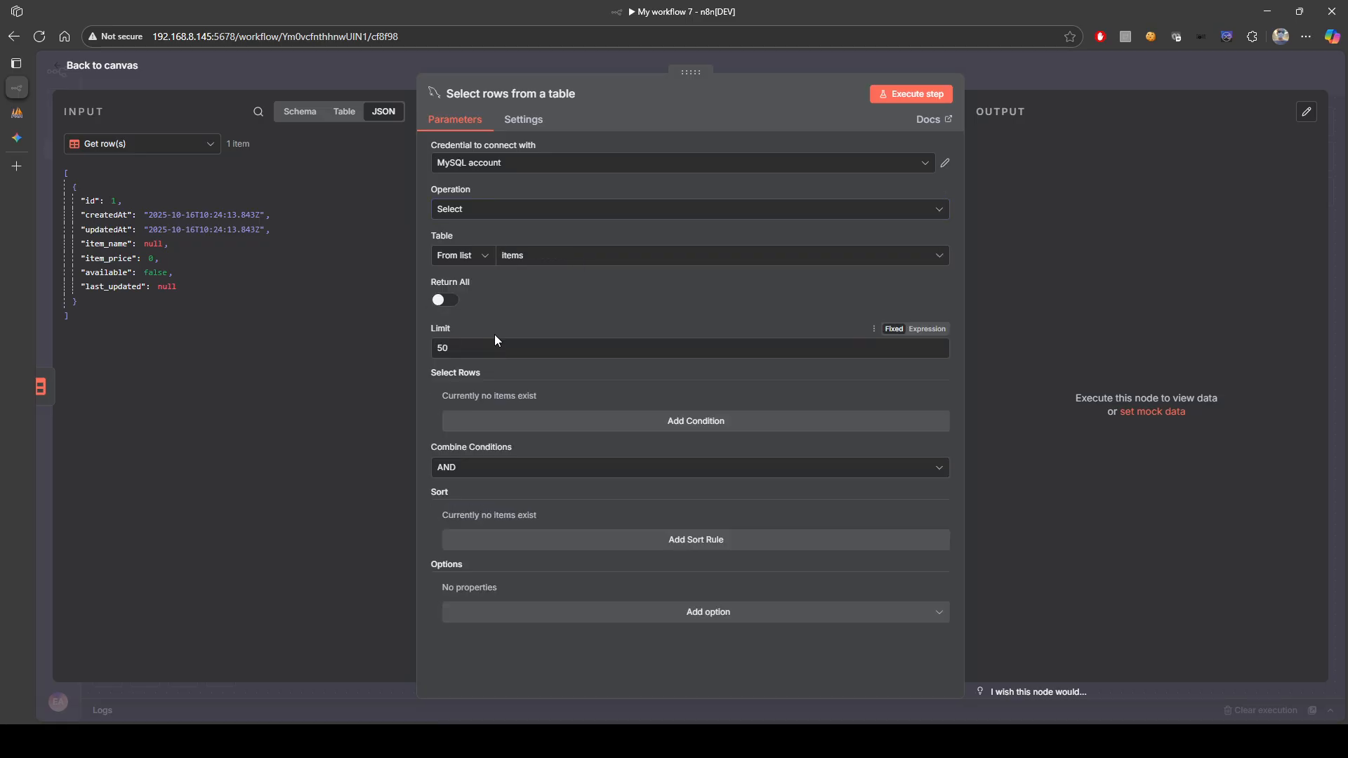
{"action": "left_click", "coordinate": [445, 300]}
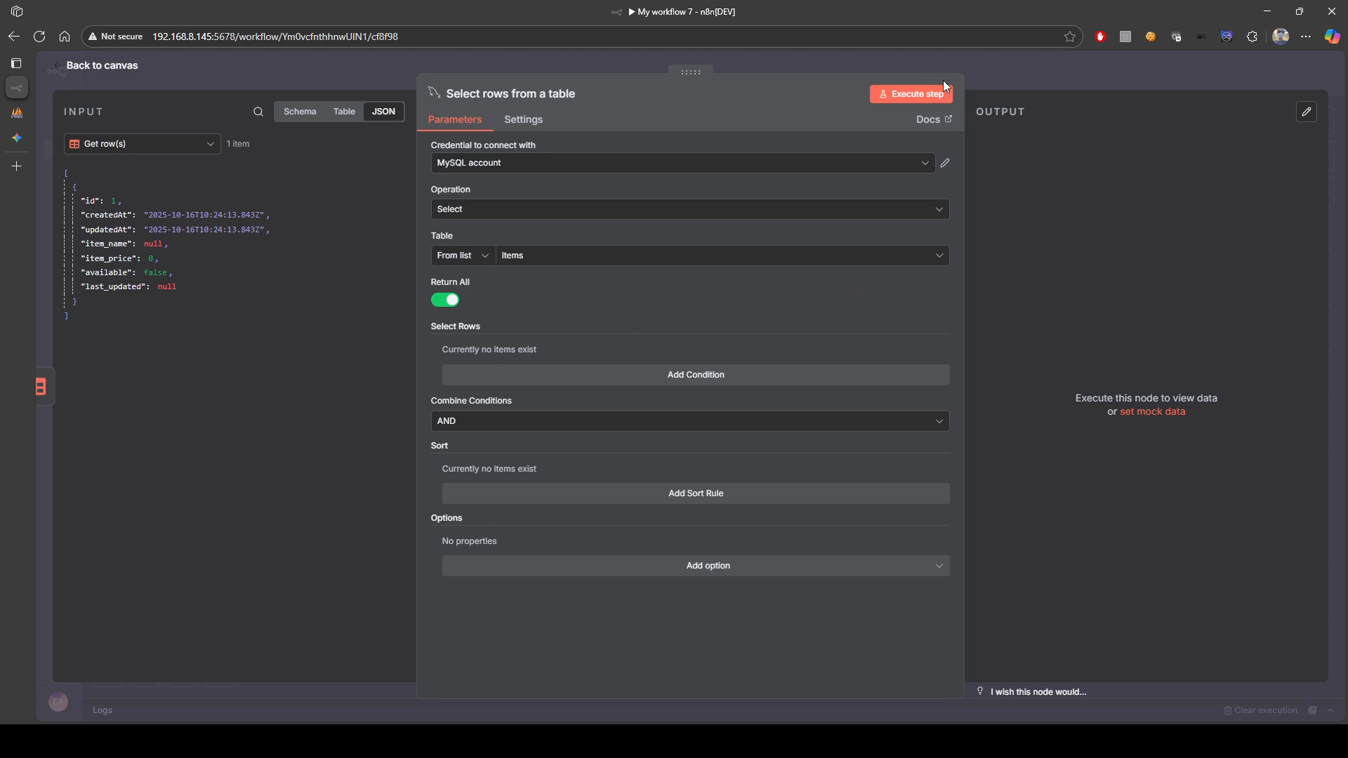
{"action": "left_click", "coordinate": [938, 97]}
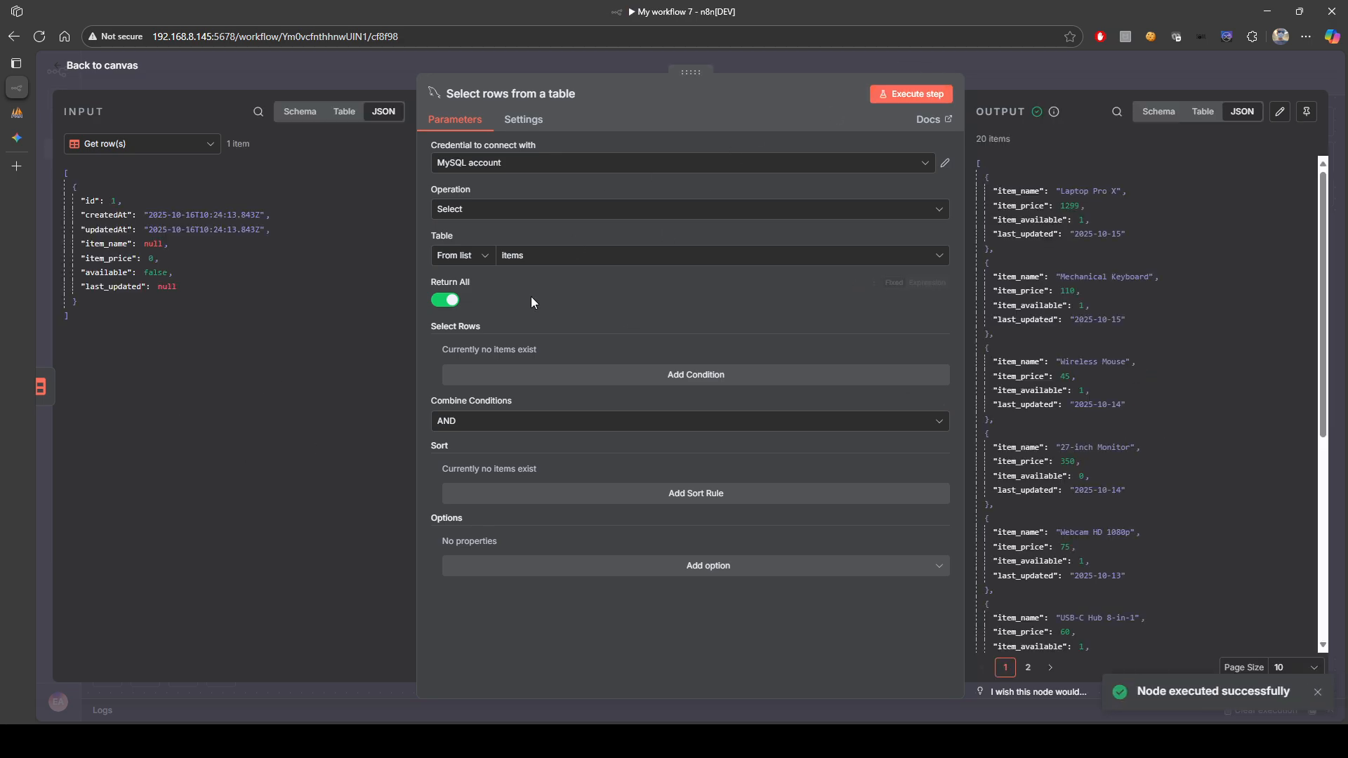
{"action": "scroll", "coordinate": [1165, 371], "scroll_direction": "down", "scroll_amount": 5}
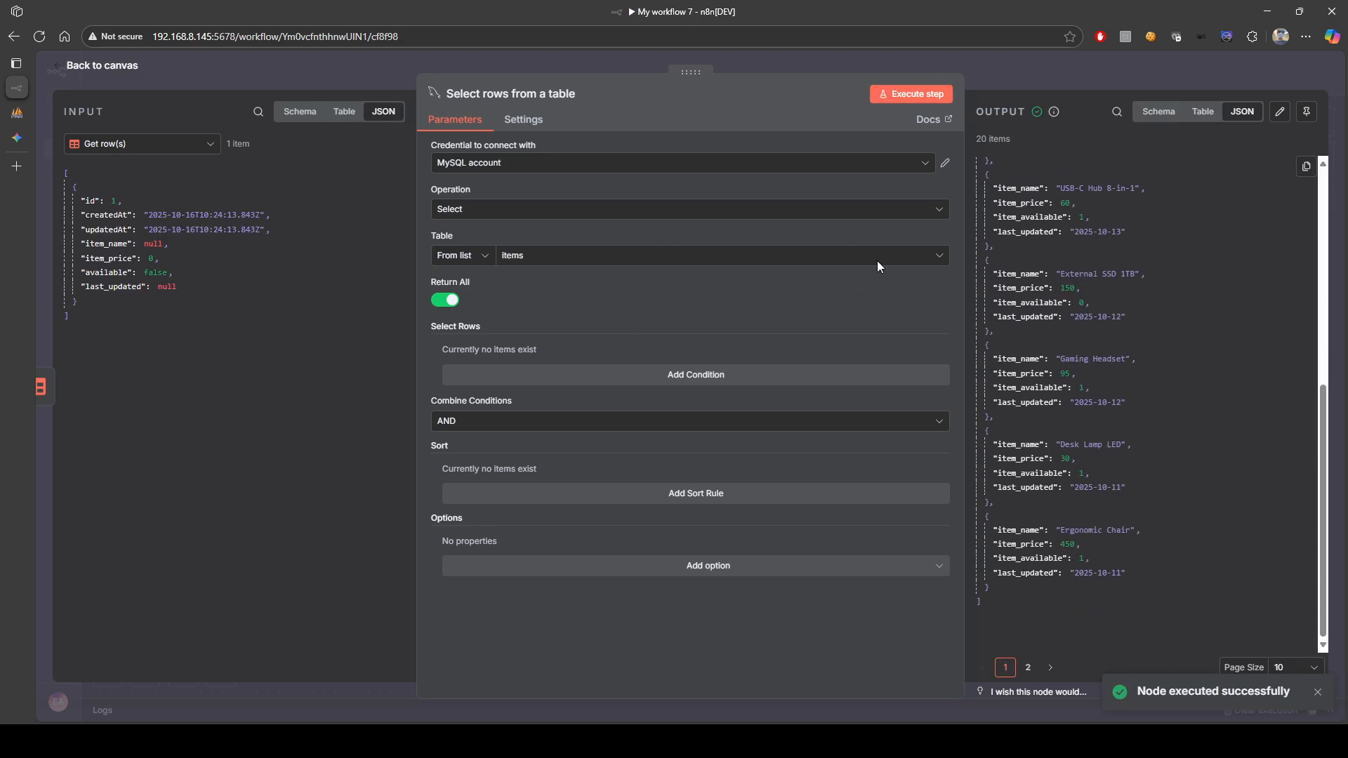
- Separate the MySQL node from Get row(s) and connect it between the manual trigger and the Insert row node
{"action": "left_click", "coordinate": [136, 72]}
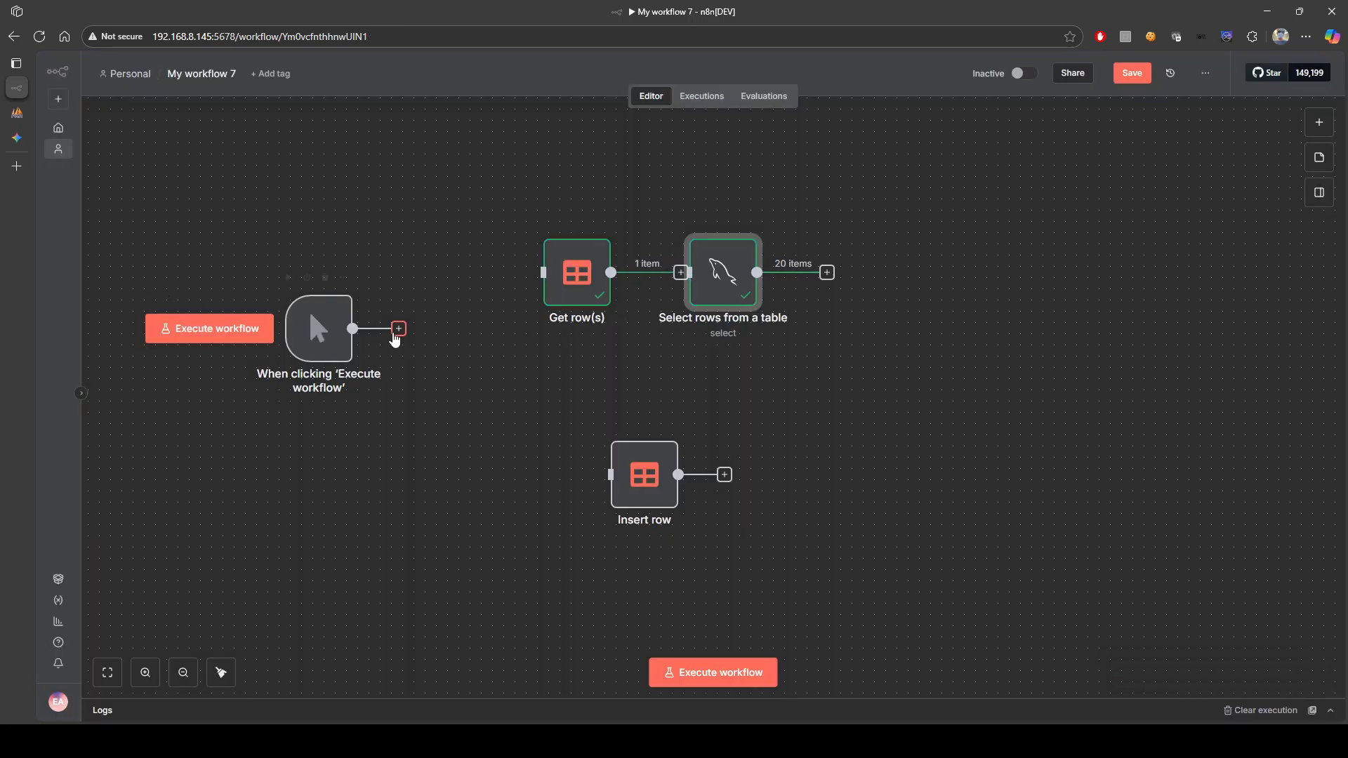
{"action": "left_click_drag", "start_coordinate": [353, 329], "coordinate": [593, 359]}
{"action": "left_click_drag", "start_coordinate": [708, 272], "coordinate": [470, 416]}
{"action": "left_click_drag", "start_coordinate": [397, 330], "coordinate": [452, 419]}
{"action": "left_click_drag", "start_coordinate": [580, 281], "coordinate": [726, 292]}
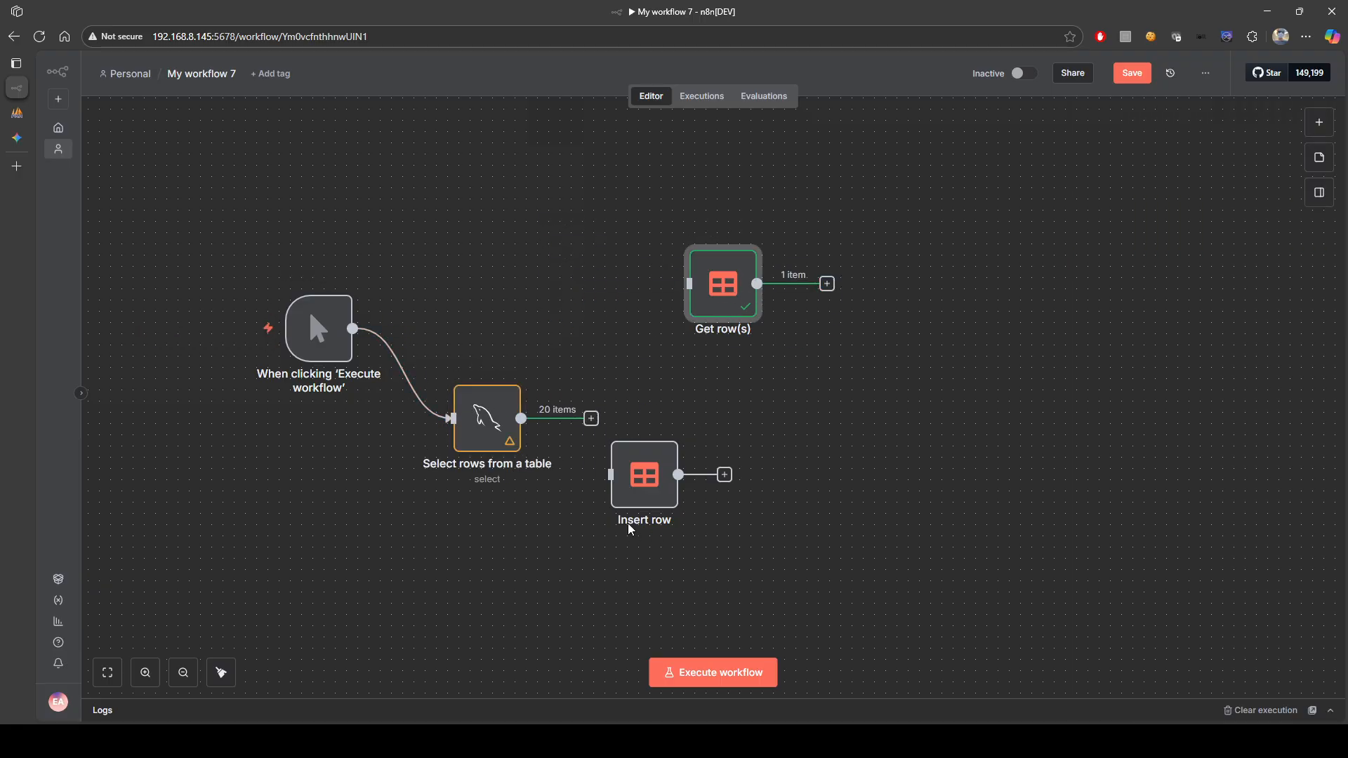
{"action": "left_click_drag", "start_coordinate": [593, 422], "coordinate": [649, 475]}
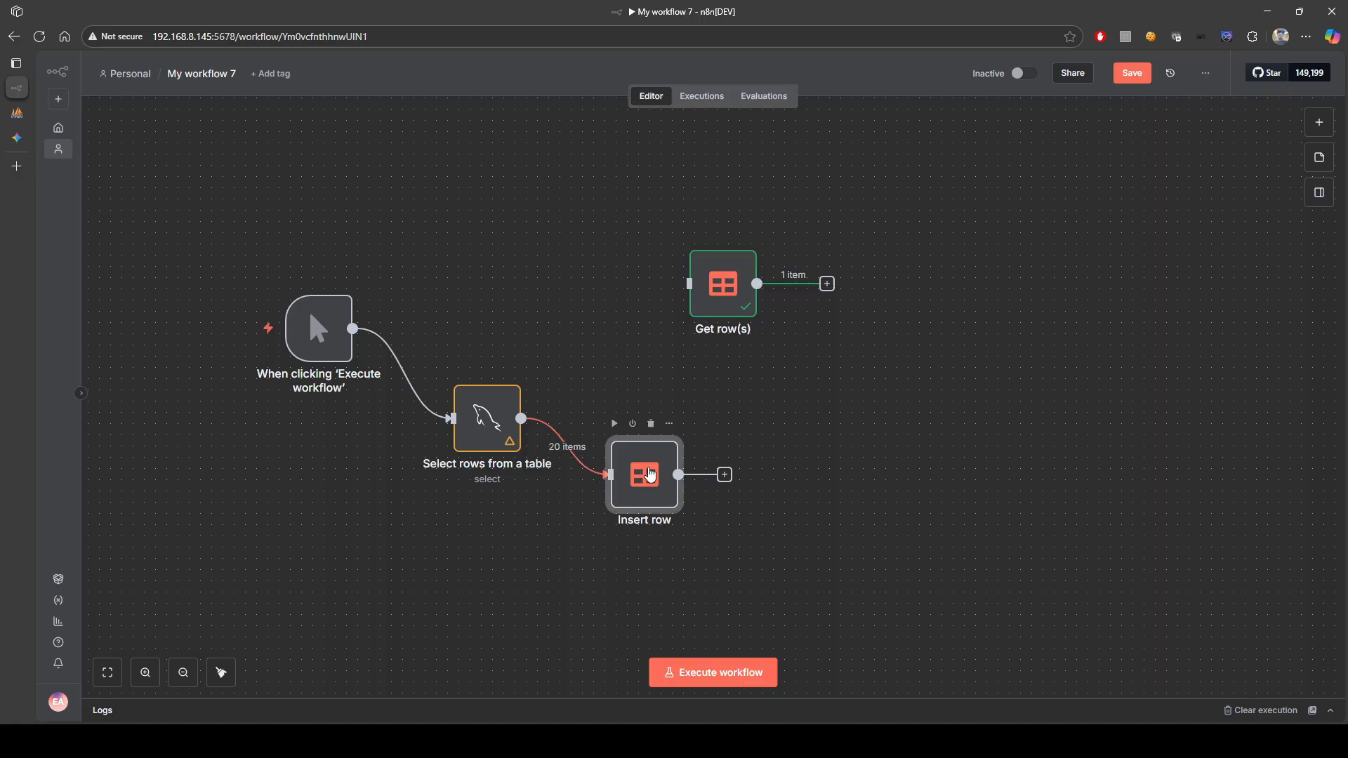
- Map the MySQL item_name, item_price, item_available and last_updated fields to Insert row's item_name, item_price, available and last_updated columns, and execute the node
{"action": "double_click", "coordinate": [650, 475]}
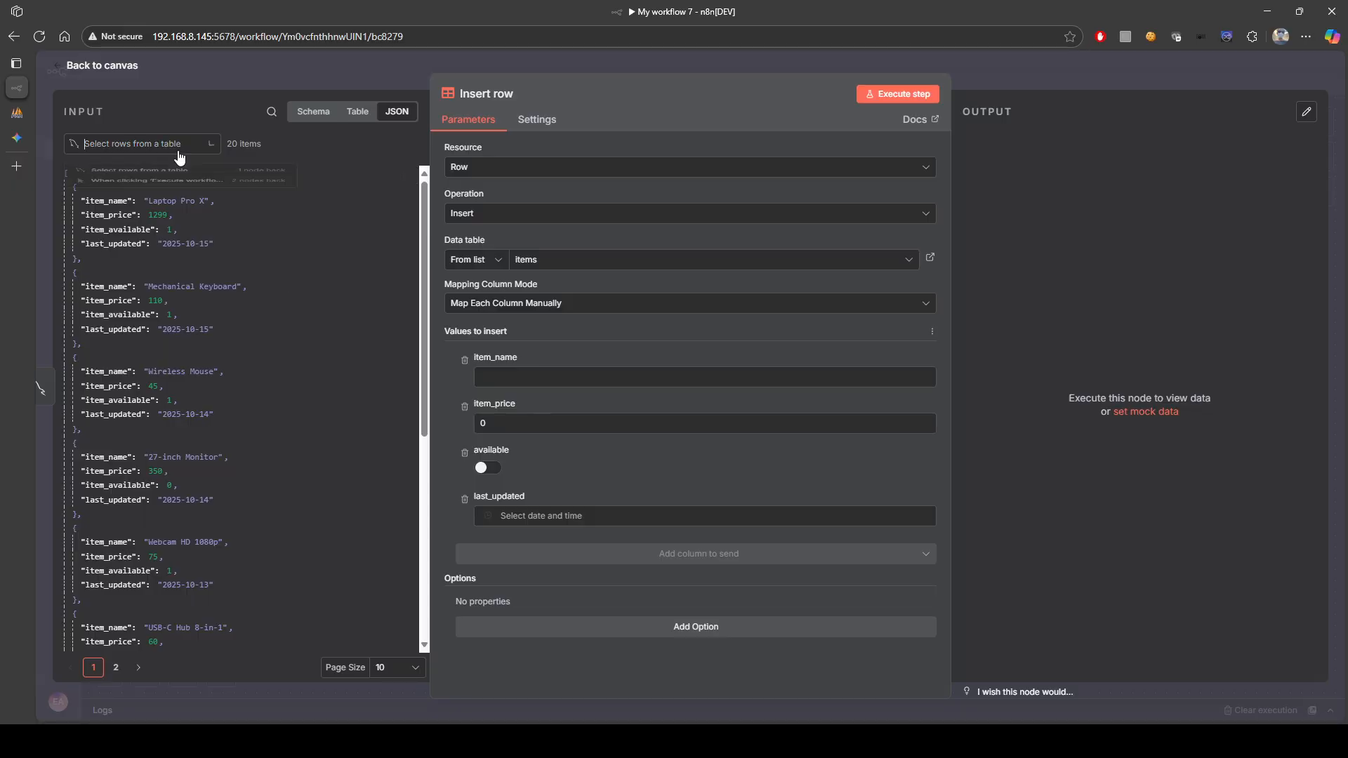
{"action": "left_click_drag", "start_coordinate": [113, 203], "coordinate": [520, 374]}
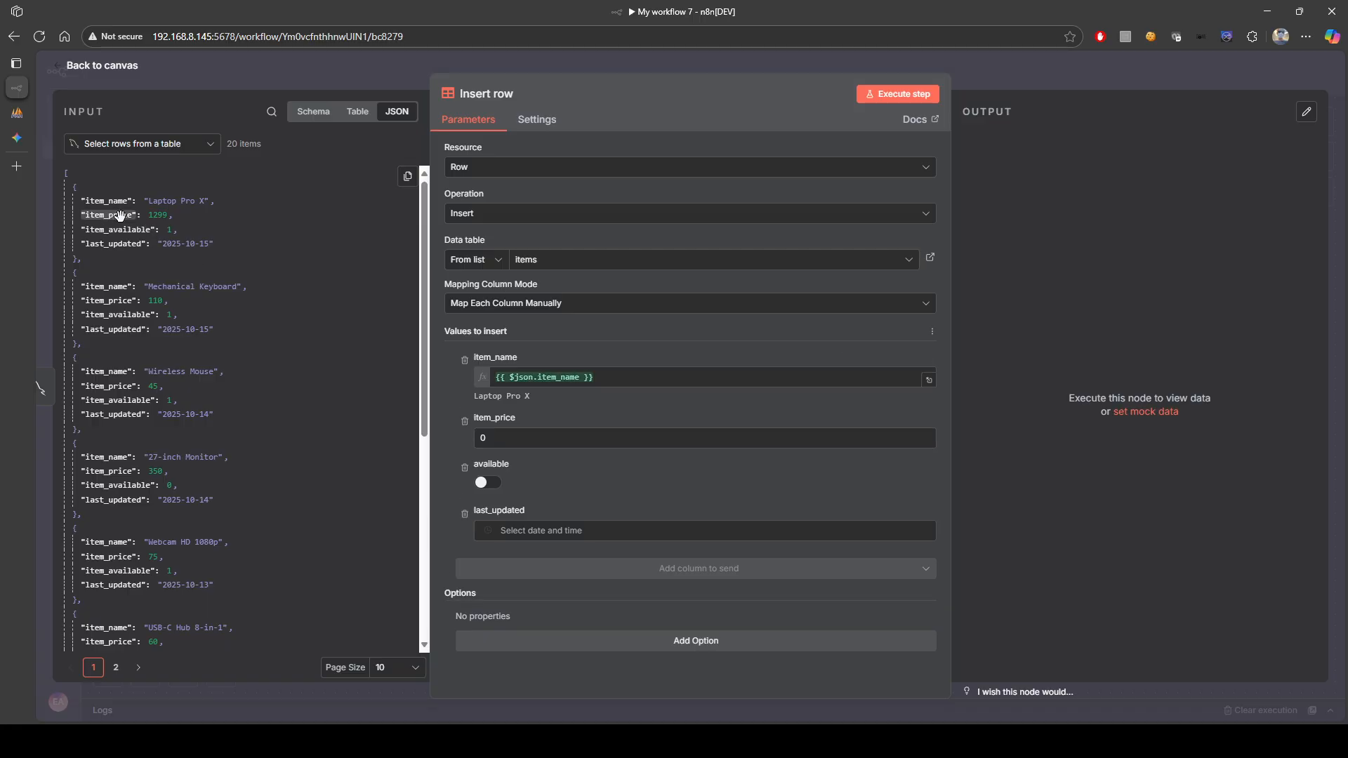
{"action": "left_click_drag", "start_coordinate": [129, 221], "coordinate": [511, 439]}
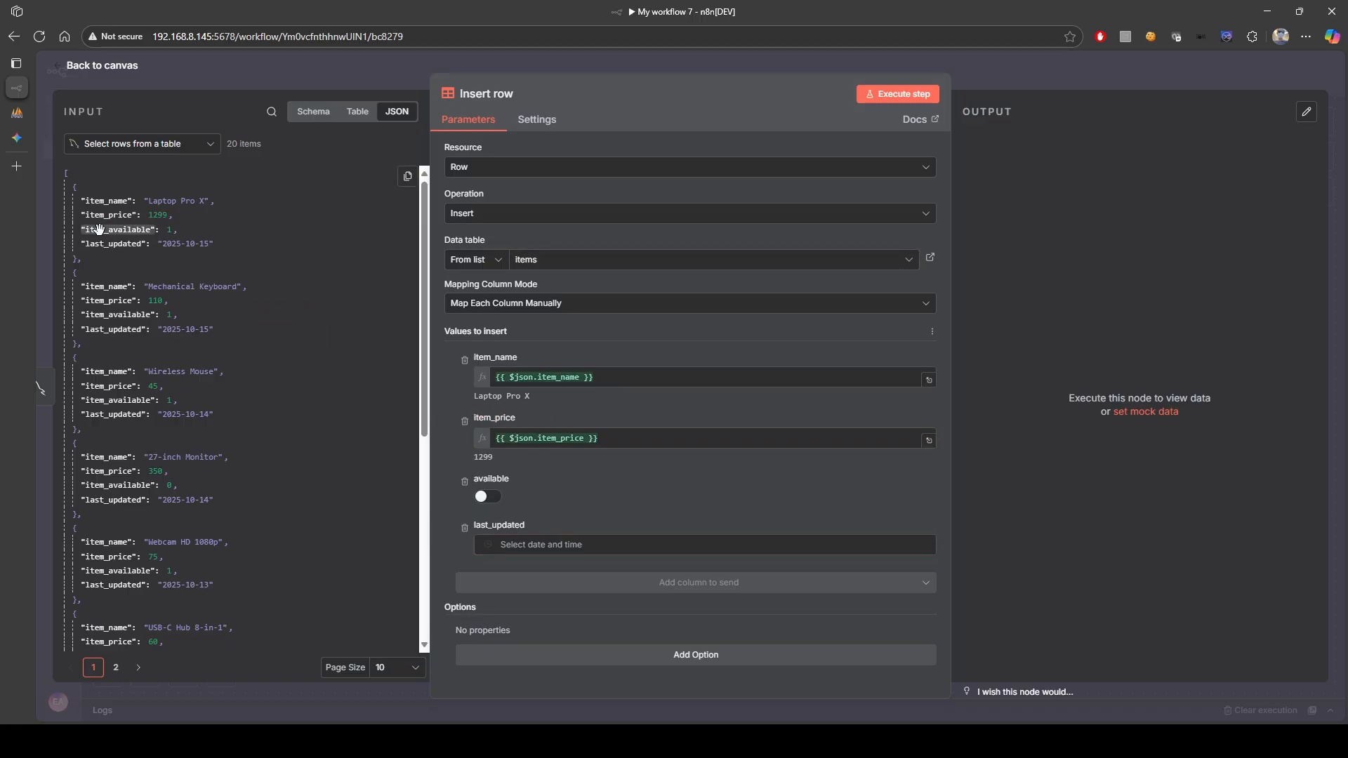
{"action": "left_click_drag", "start_coordinate": [99, 229], "coordinate": [507, 498]}
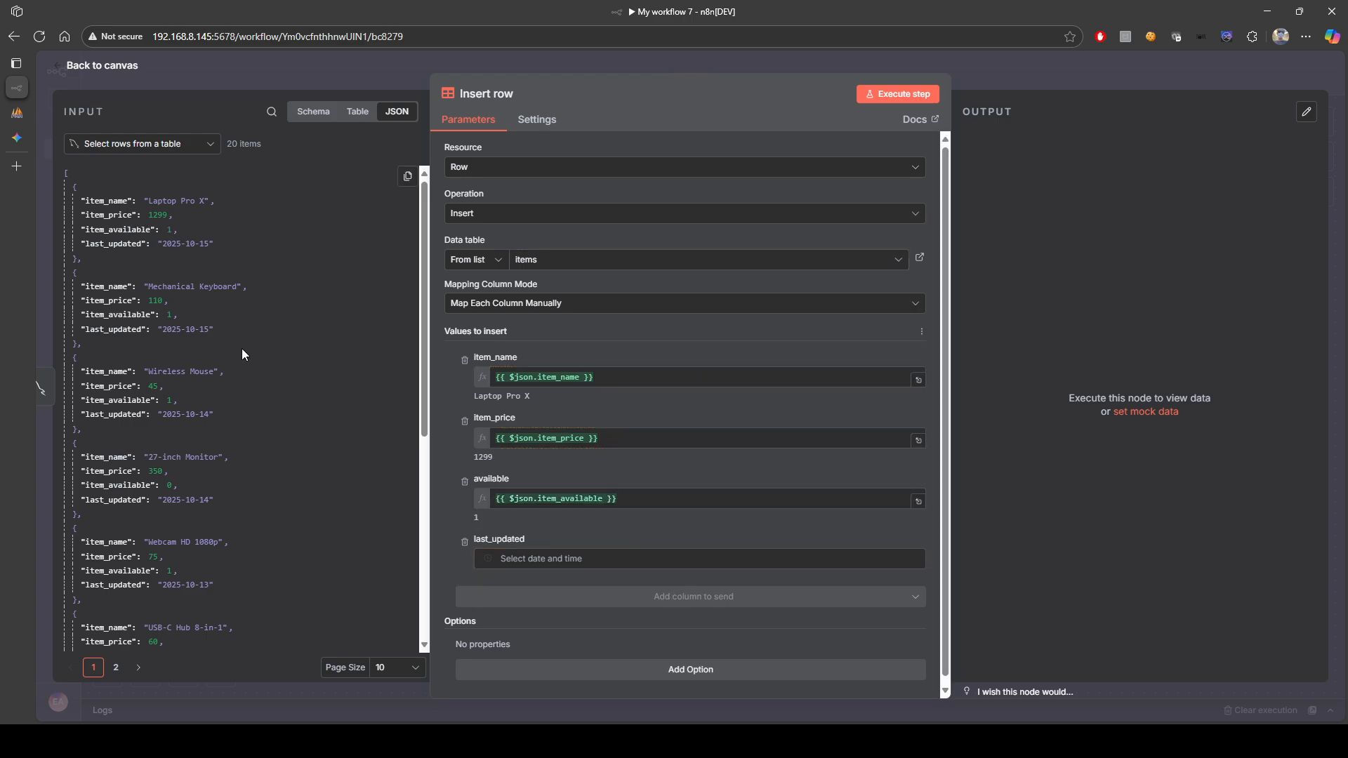
{"action": "left_click_drag", "start_coordinate": [113, 243], "coordinate": [533, 559]}
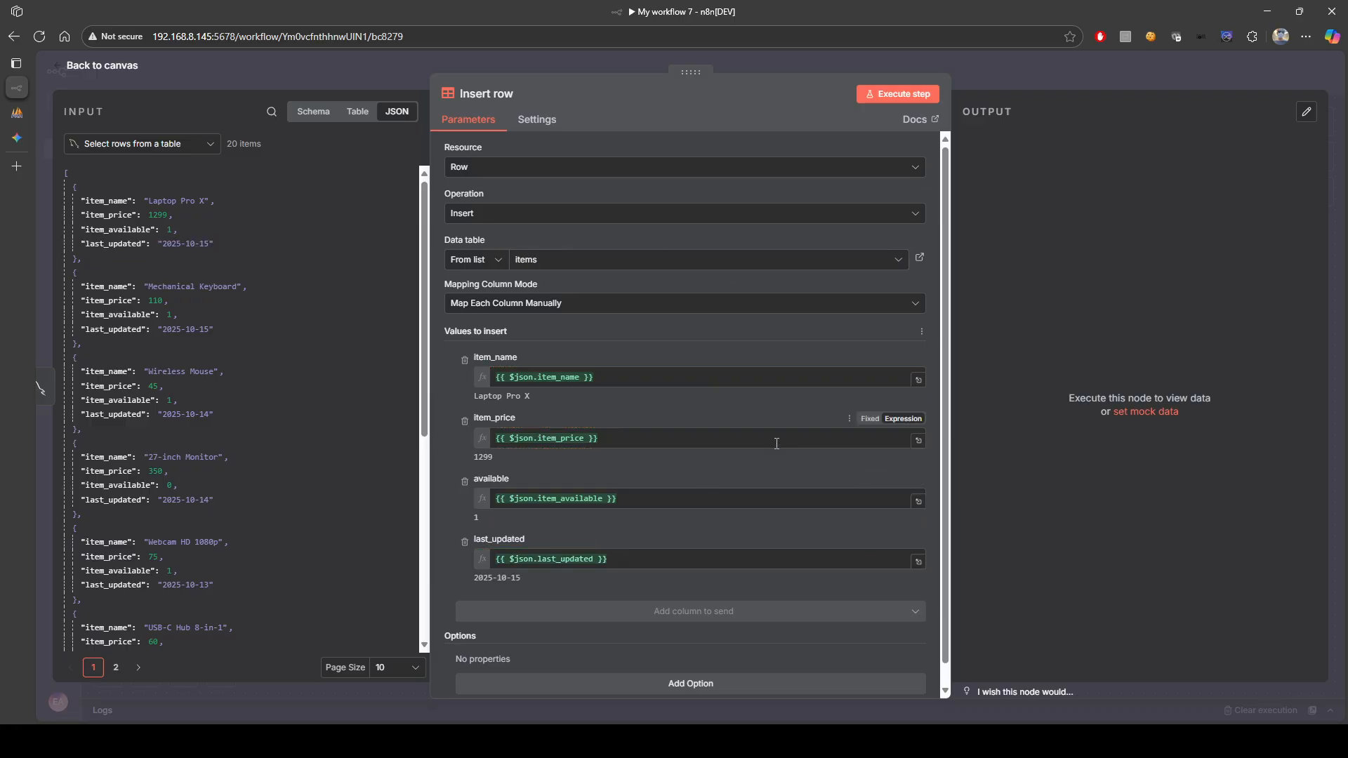
{"action": "scroll", "coordinate": [777, 444], "scroll_direction": "up", "scroll_amount": 1}
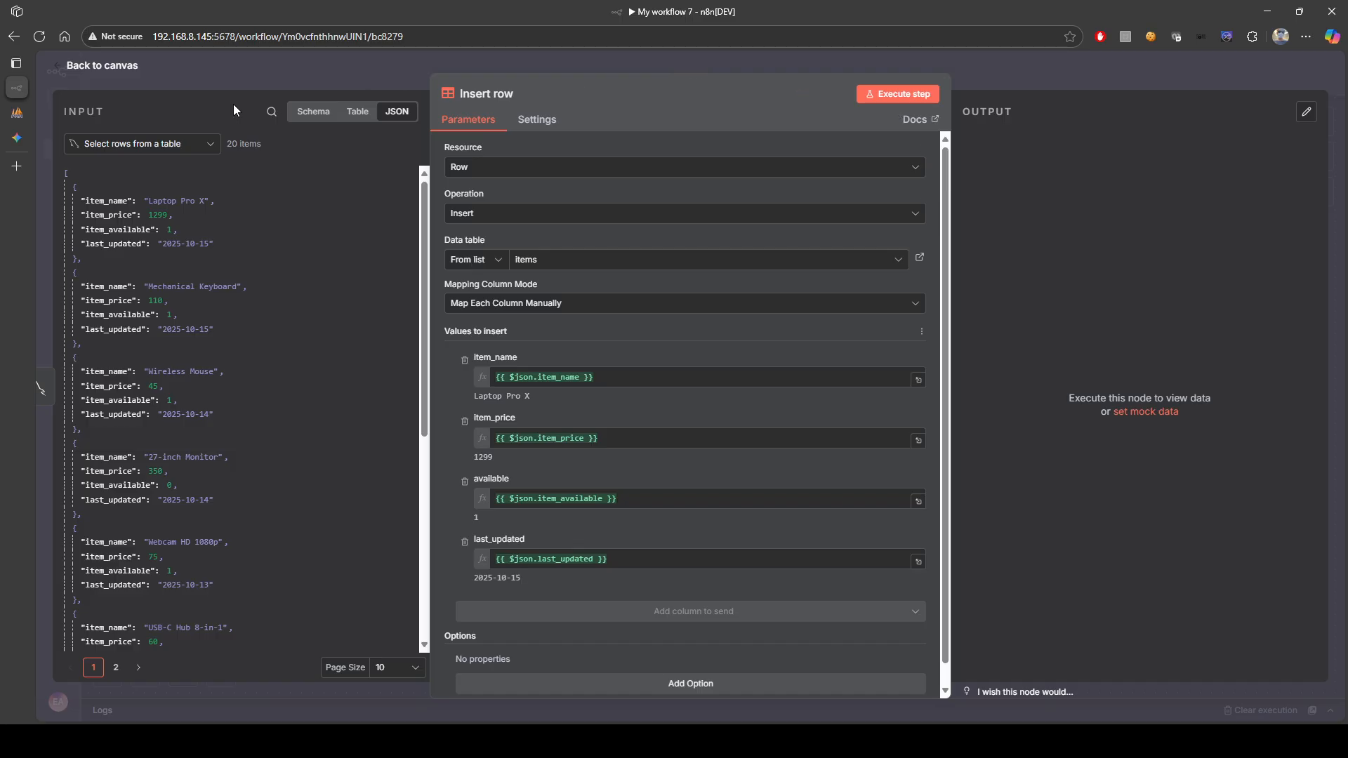
{"action": "left_click", "coordinate": [913, 96]}
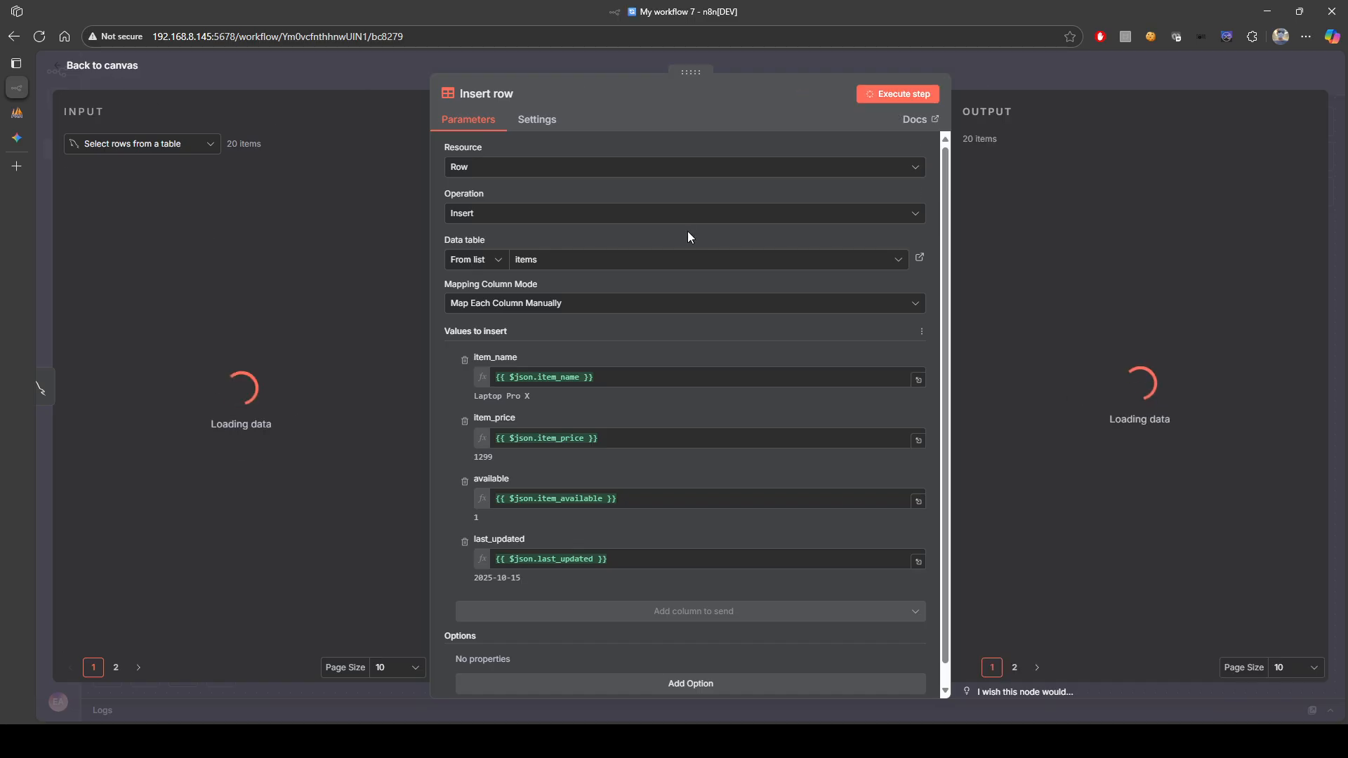
- Review the Insert row output and connect the Insert row node to the Get row(s) node
{"action": "scroll", "coordinate": [1099, 360], "scroll_direction": "down", "scroll_amount": 10}
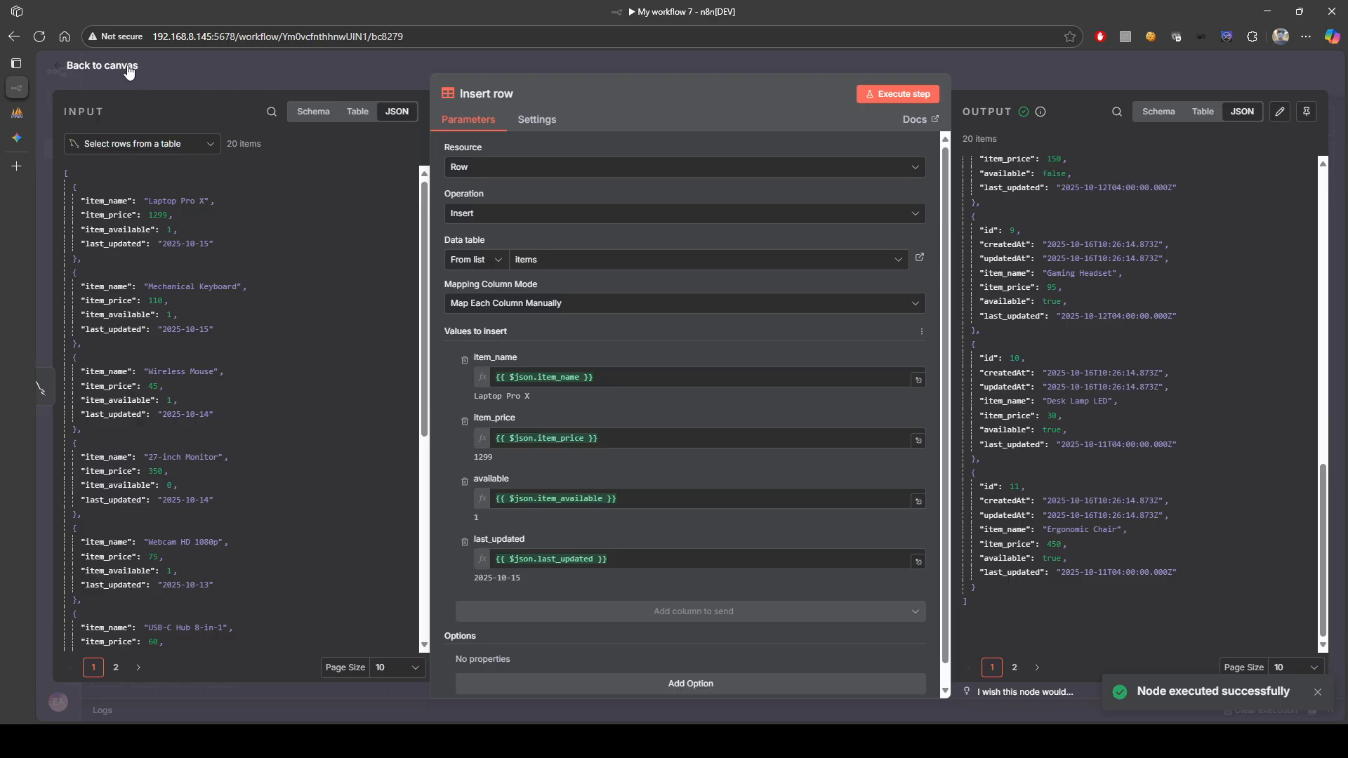
{"action": "left_click", "coordinate": [102, 65]}
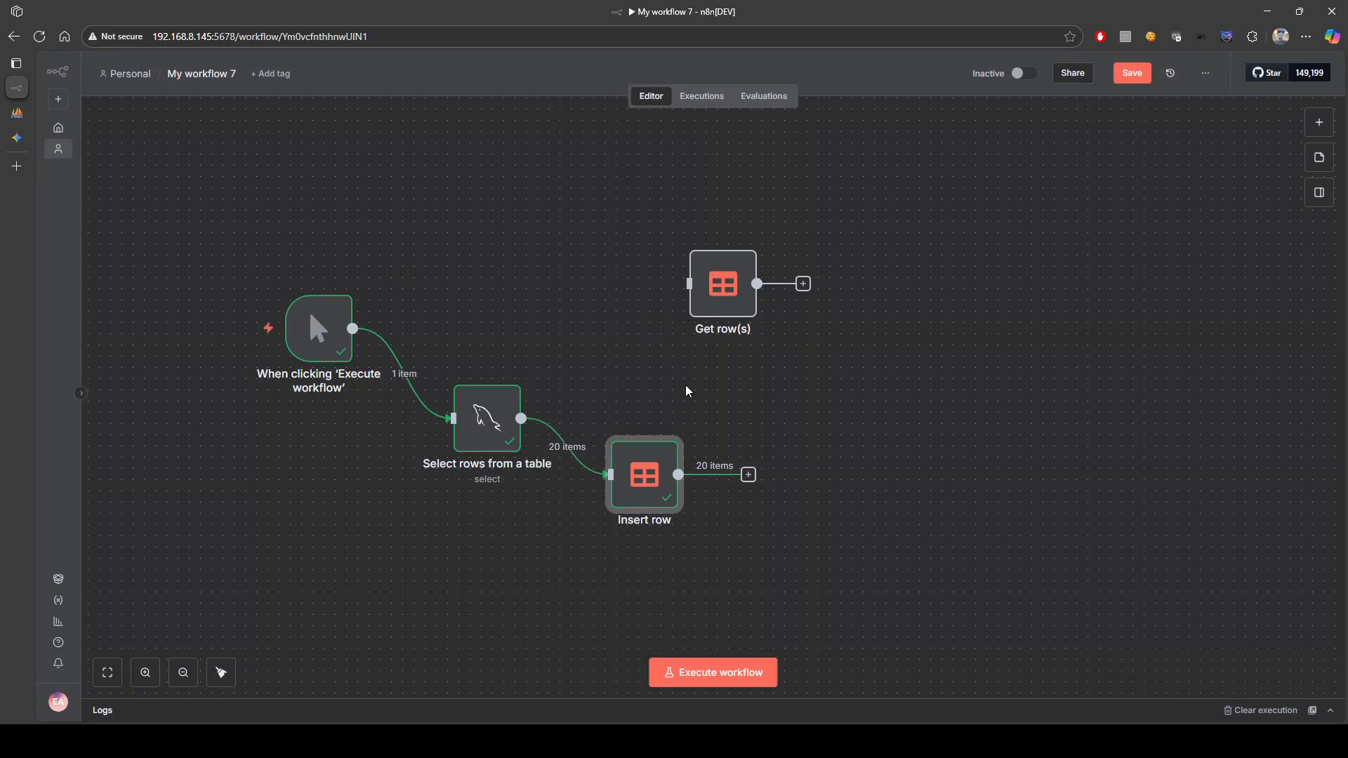
{"action": "left_click_drag", "start_coordinate": [747, 473], "coordinate": [684, 283]}
- Execute the Get row(s) node to review its output, and tidy up the workflow layout
{"action": "left_click", "coordinate": [731, 302]}
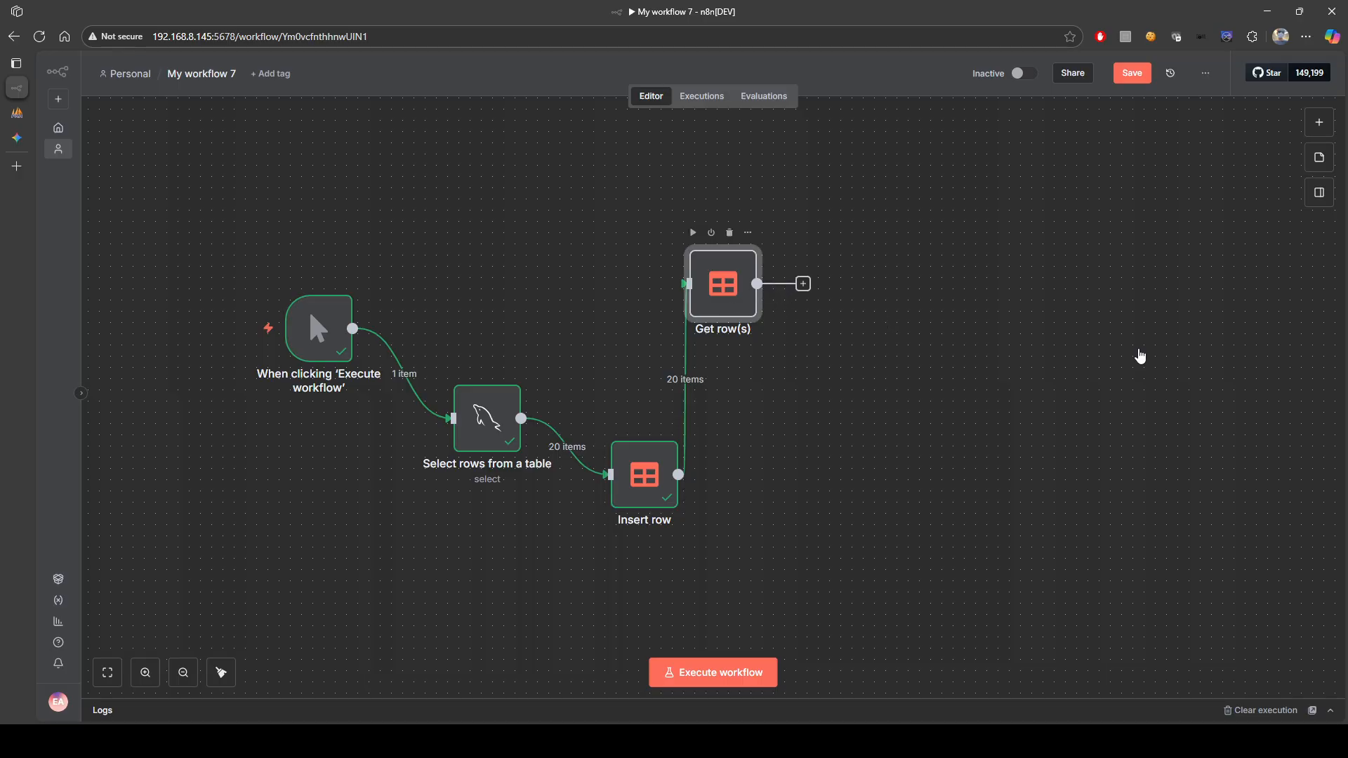
{"action": "key", "text": "Return"}
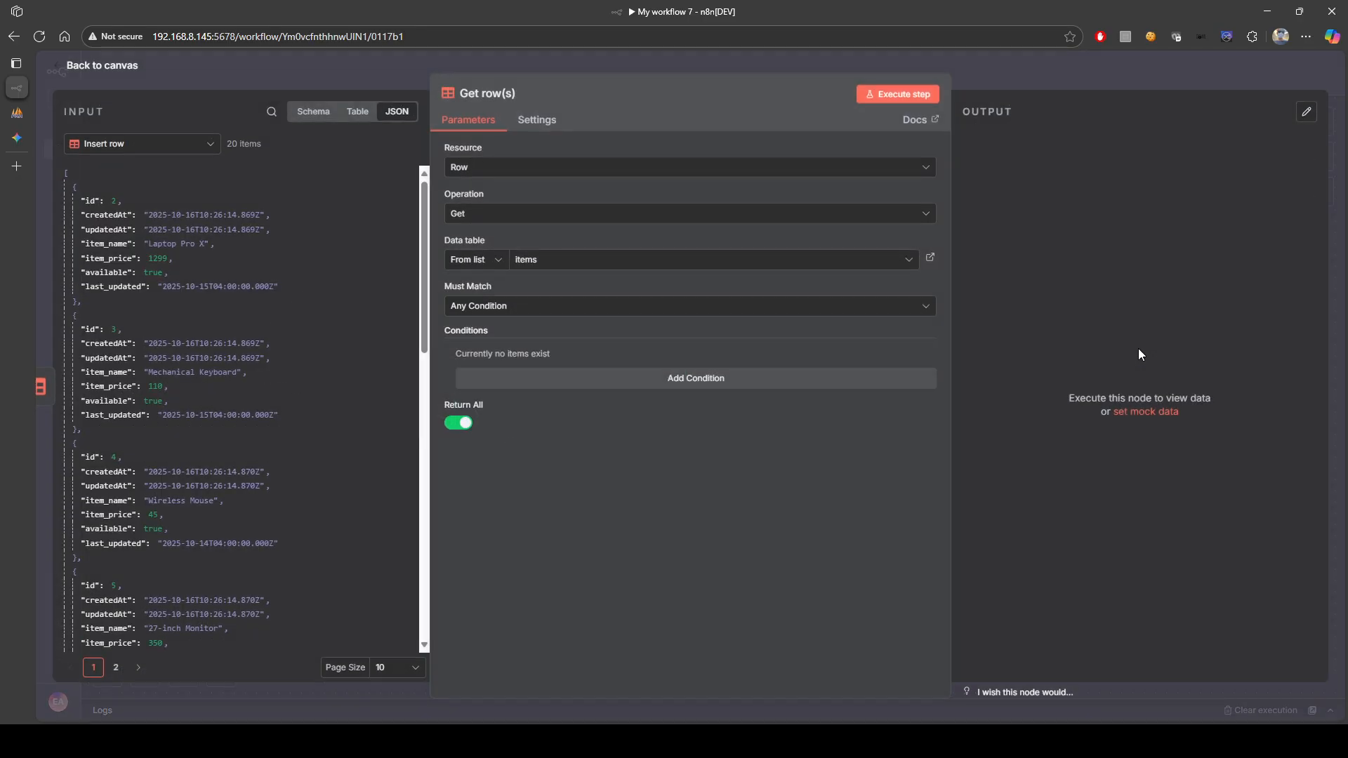
{"action": "left_click", "coordinate": [880, 95]}
{"action": "scroll", "coordinate": [1107, 407], "scroll_direction": "down", "scroll_amount": 2}
{"action": "scroll", "coordinate": [1106, 407], "scroll_direction": "down", "scroll_amount": 8}
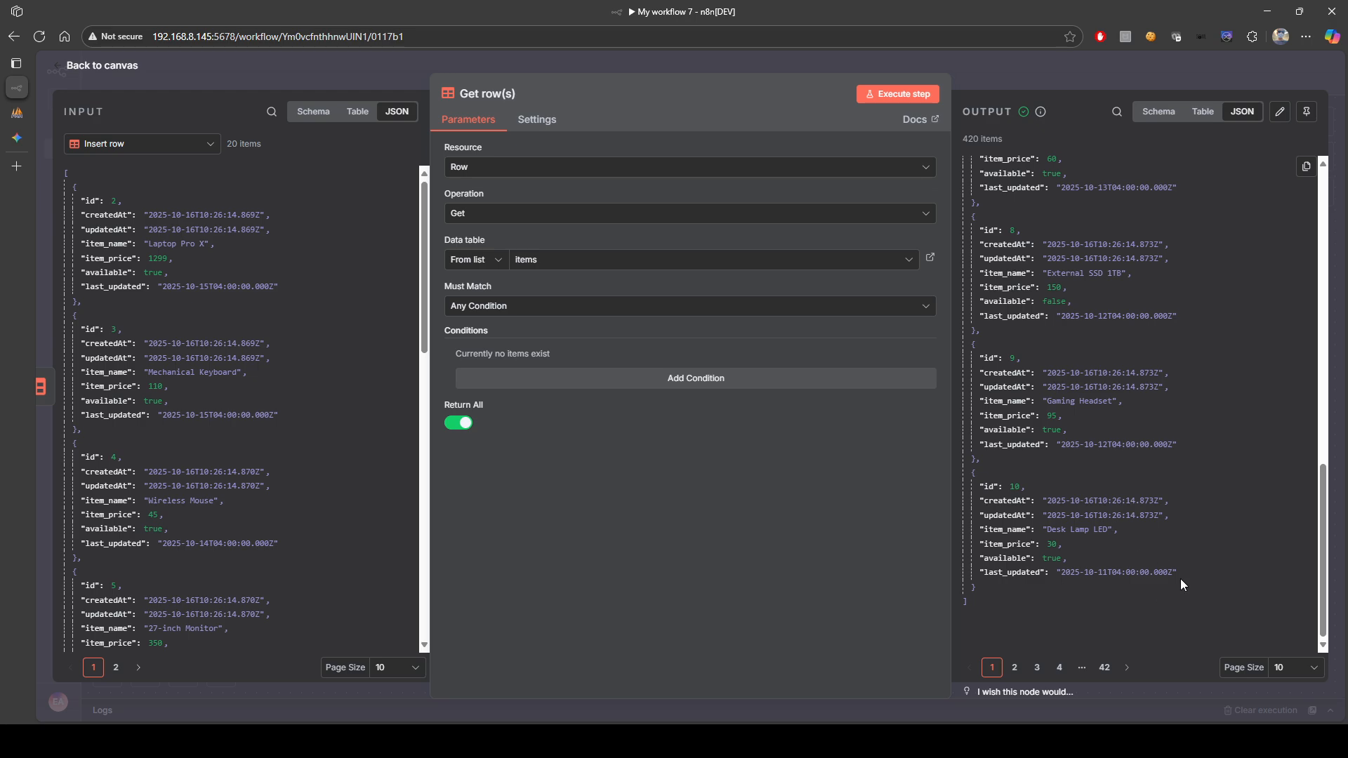
{"action": "left_click", "coordinate": [116, 69]}
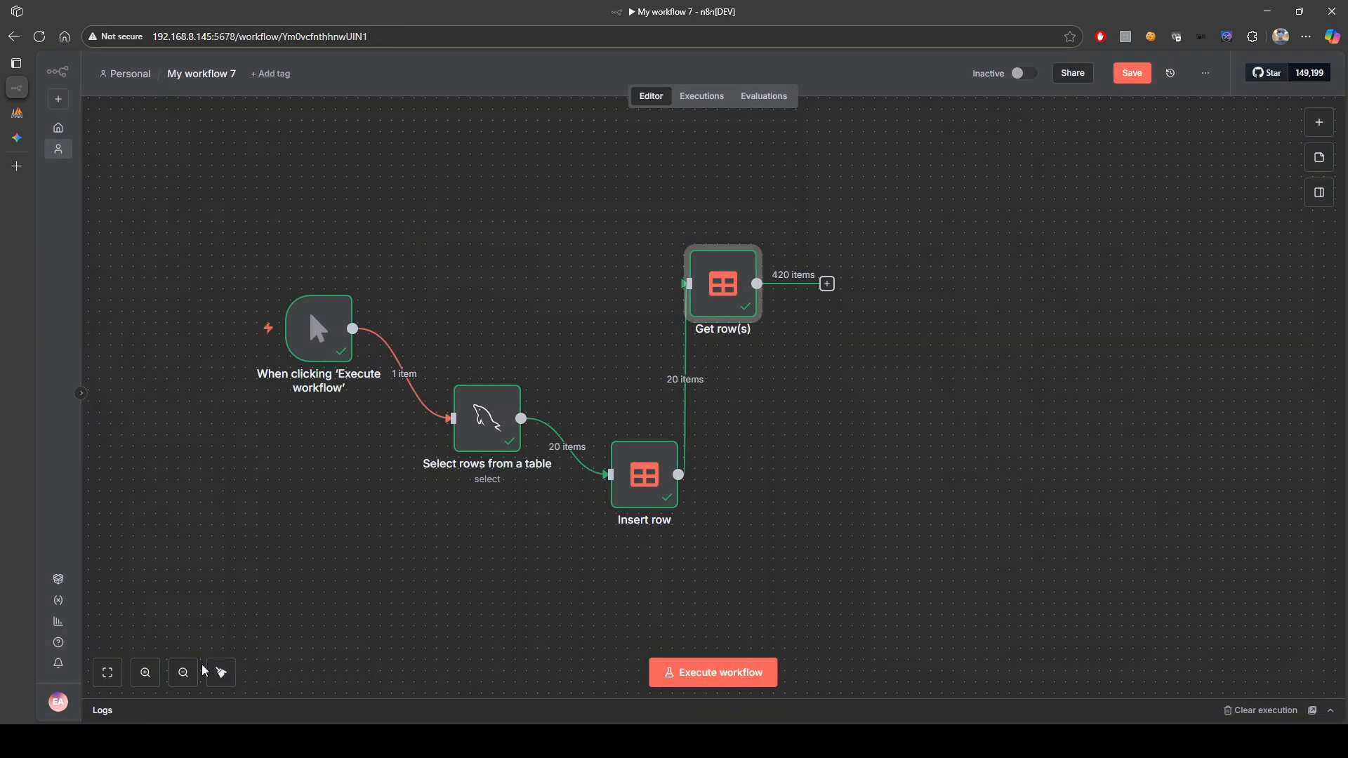
{"action": "left_click", "coordinate": [221, 673]}
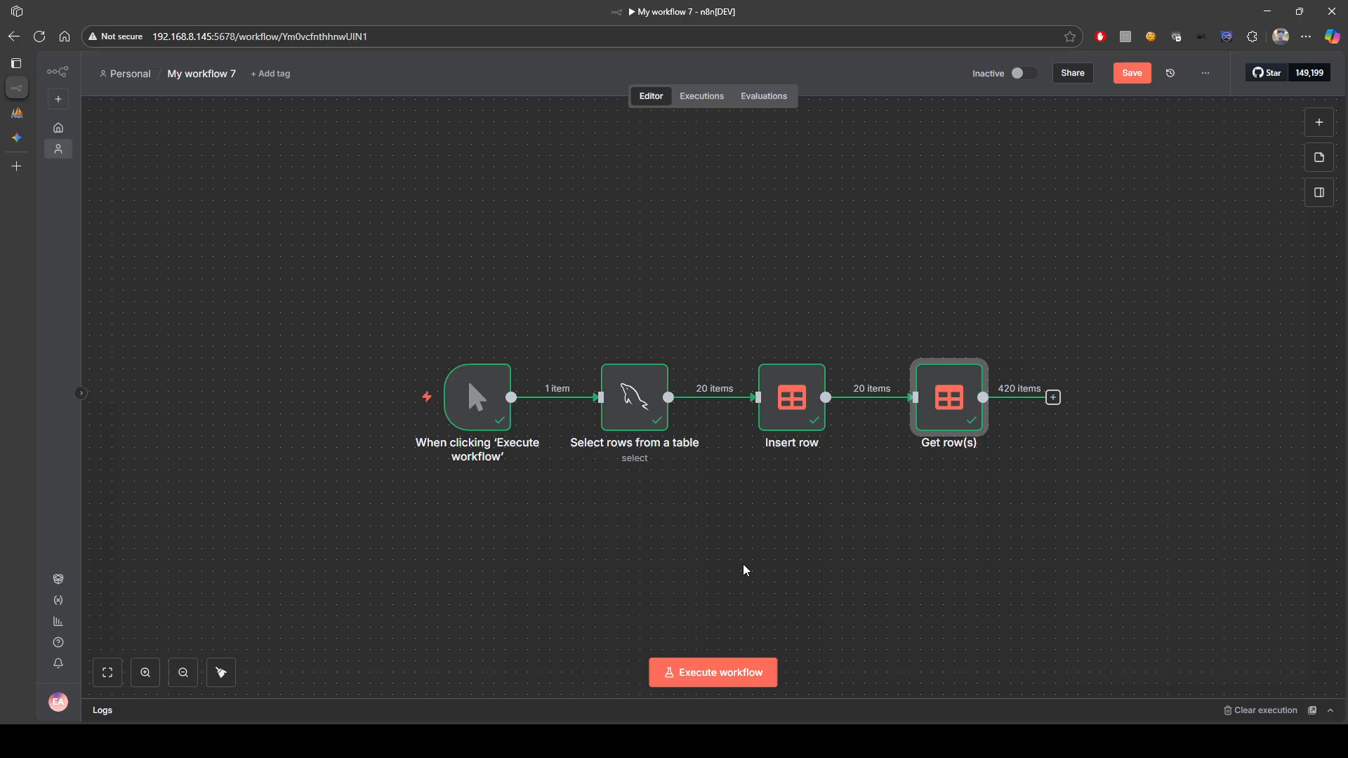
- Search the nodes for "table" and review the actions offered by the Data table node
{"action": "left_click", "coordinate": [1320, 123]}
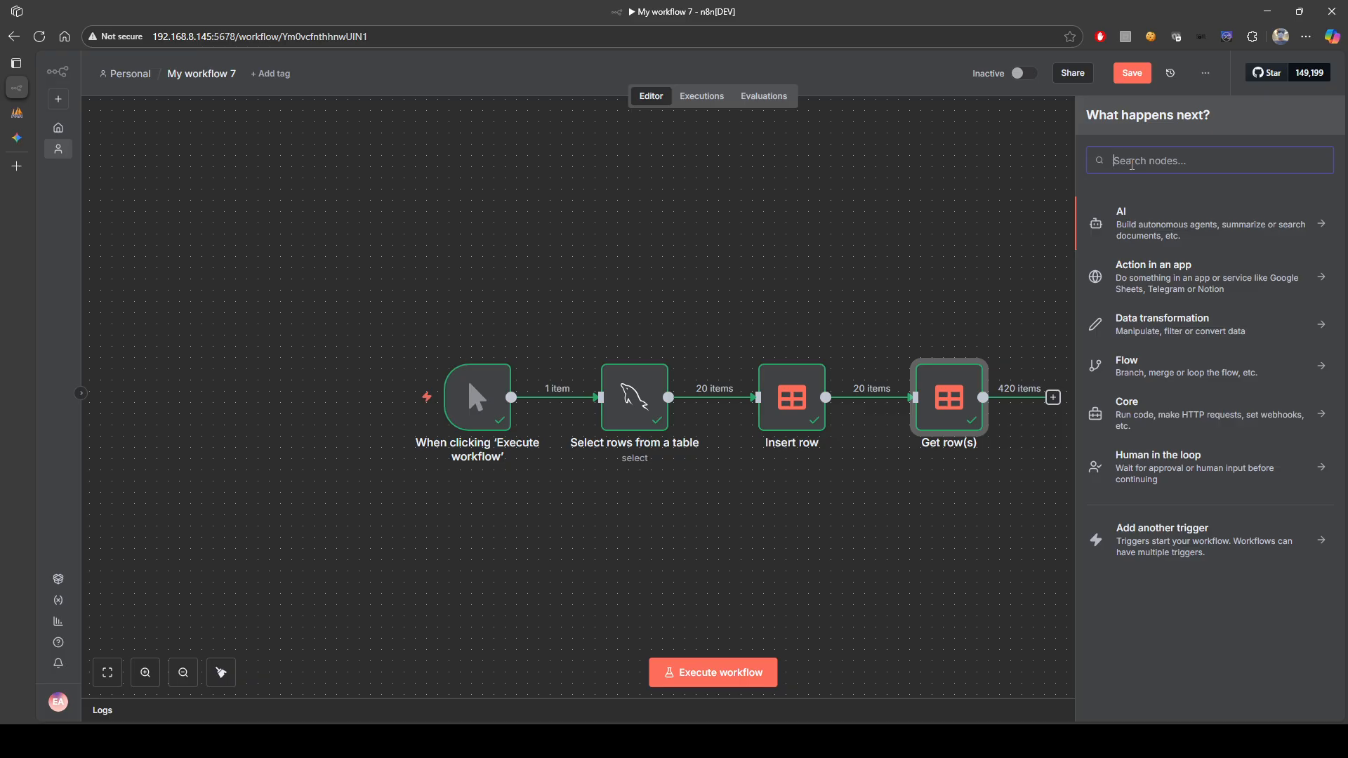
{"action": "type", "text": "table"}
{"action": "left_click", "coordinate": [1149, 248]}
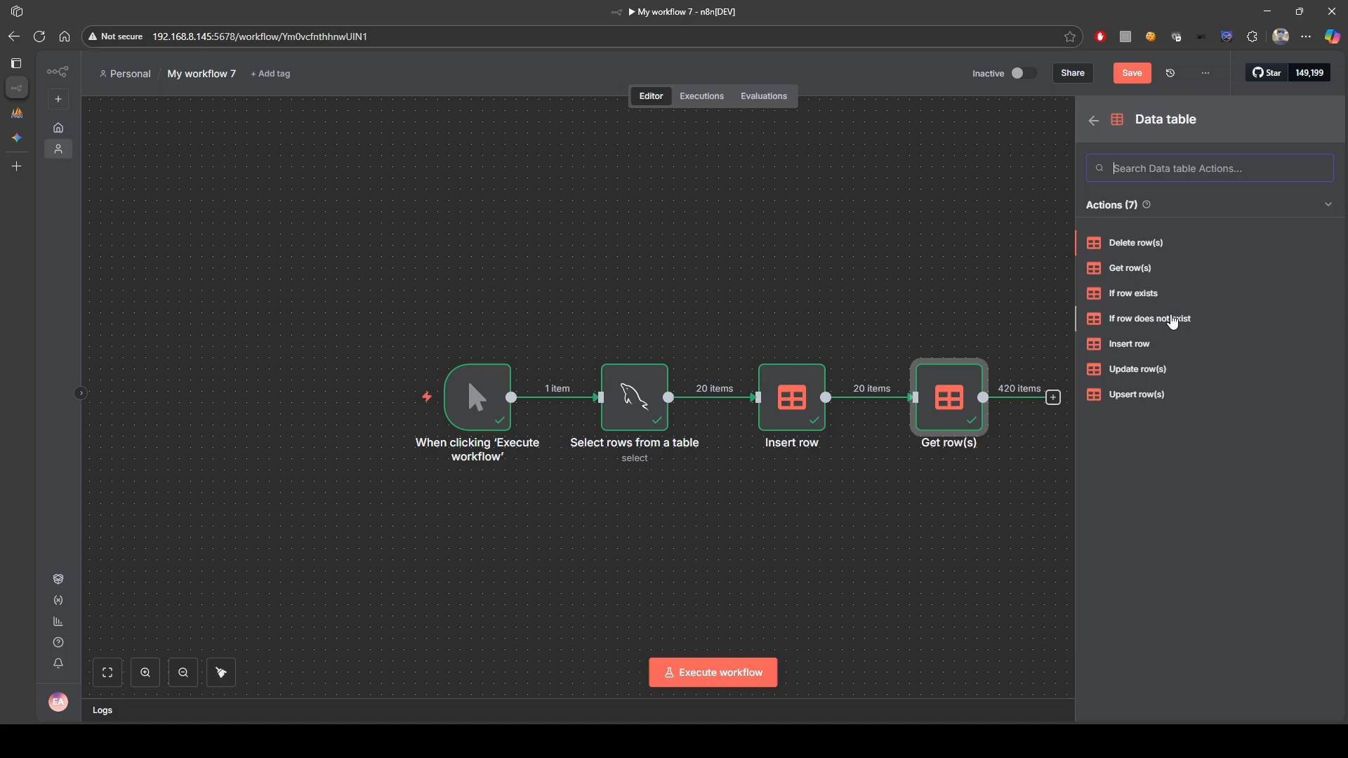
{"action": "left_click", "coordinate": [814, 276]}
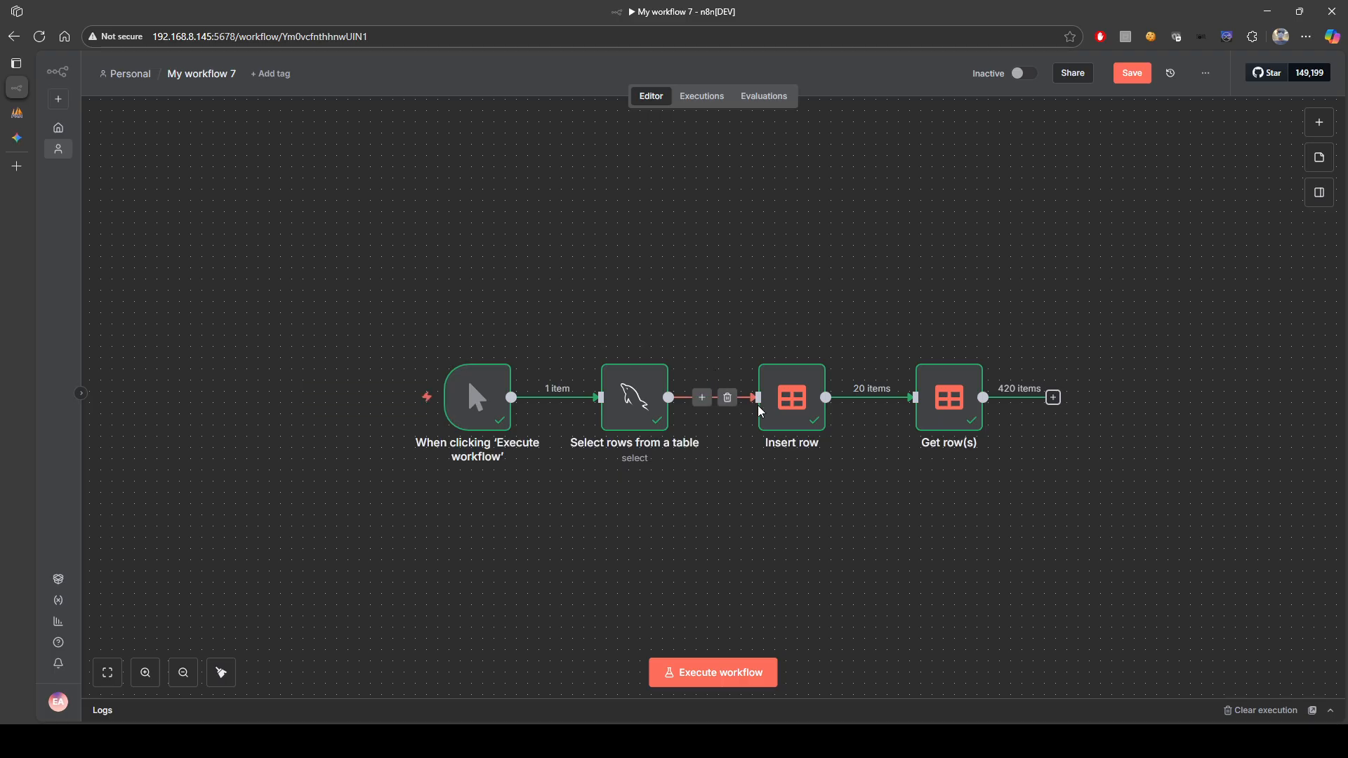
- Try a direct connection from the manual trigger to Insert row, then delete it and tidy up the workflow layout
{"action": "left_click_drag", "start_coordinate": [511, 398], "coordinate": [785, 390]}
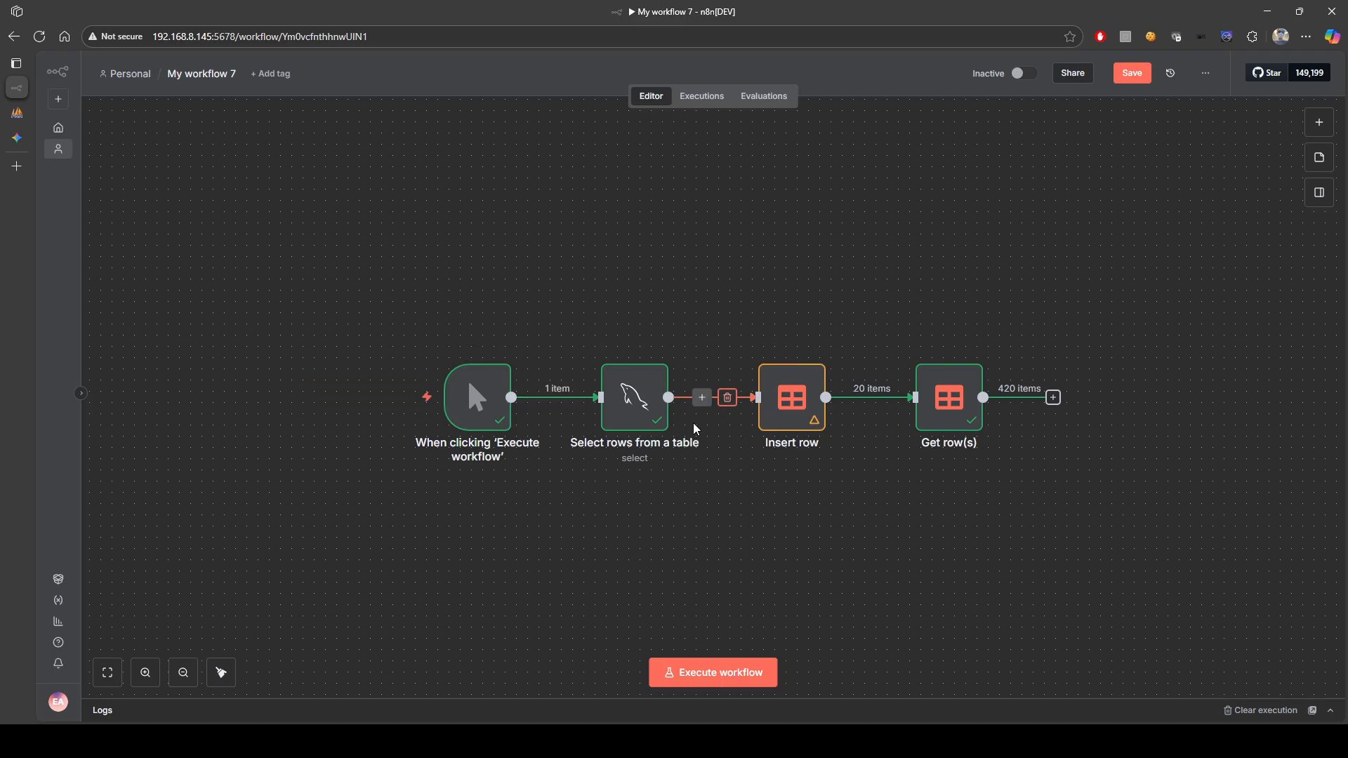
{"action": "left_click", "coordinate": [221, 673]}
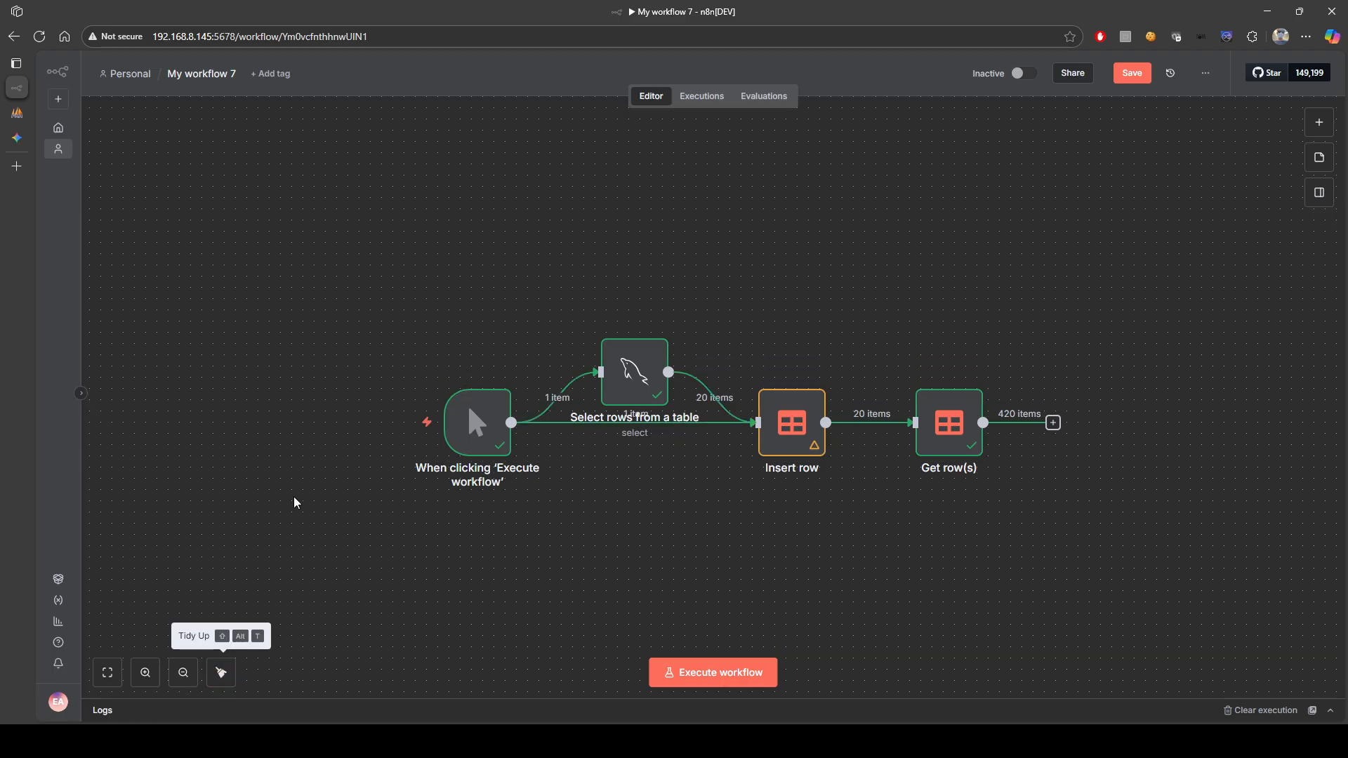
{"action": "mouse_move", "coordinate": [653, 424]}
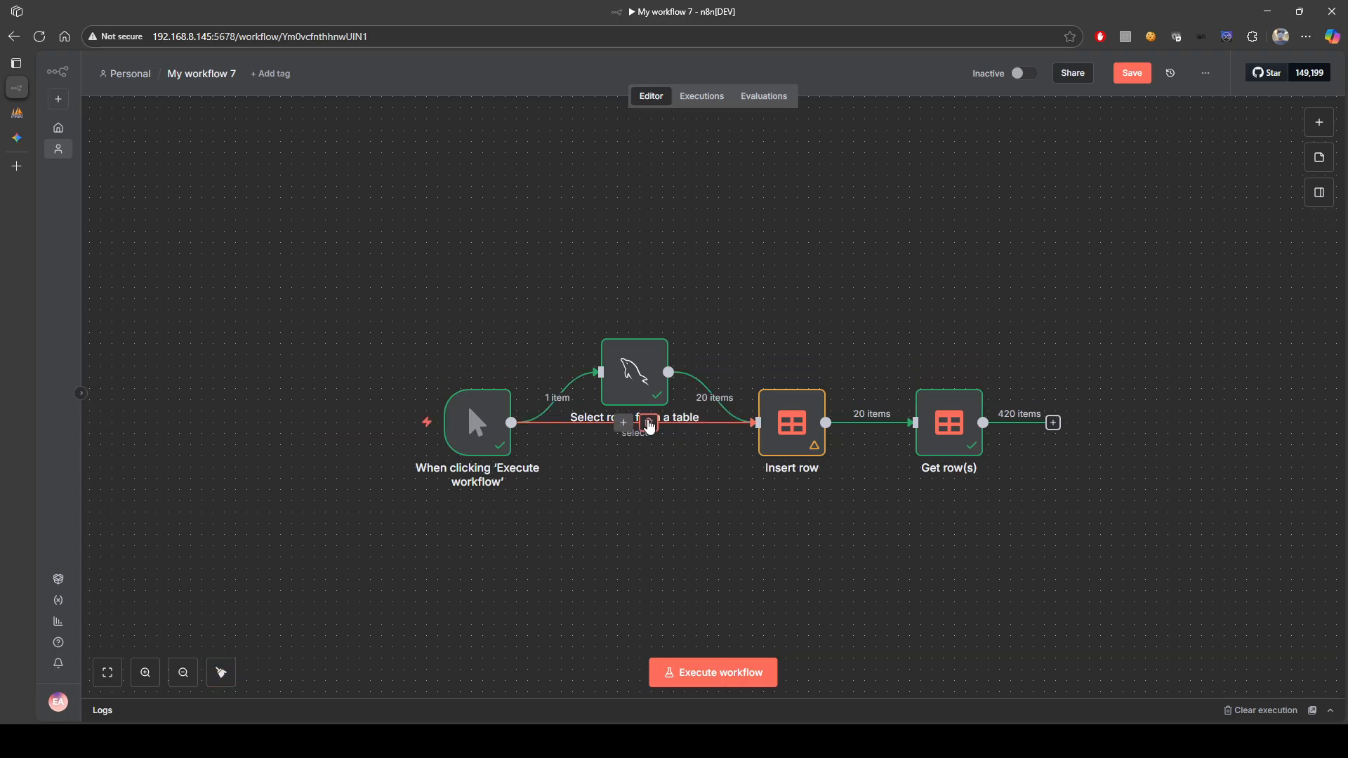
{"action": "mouse_move", "coordinate": [707, 408]}
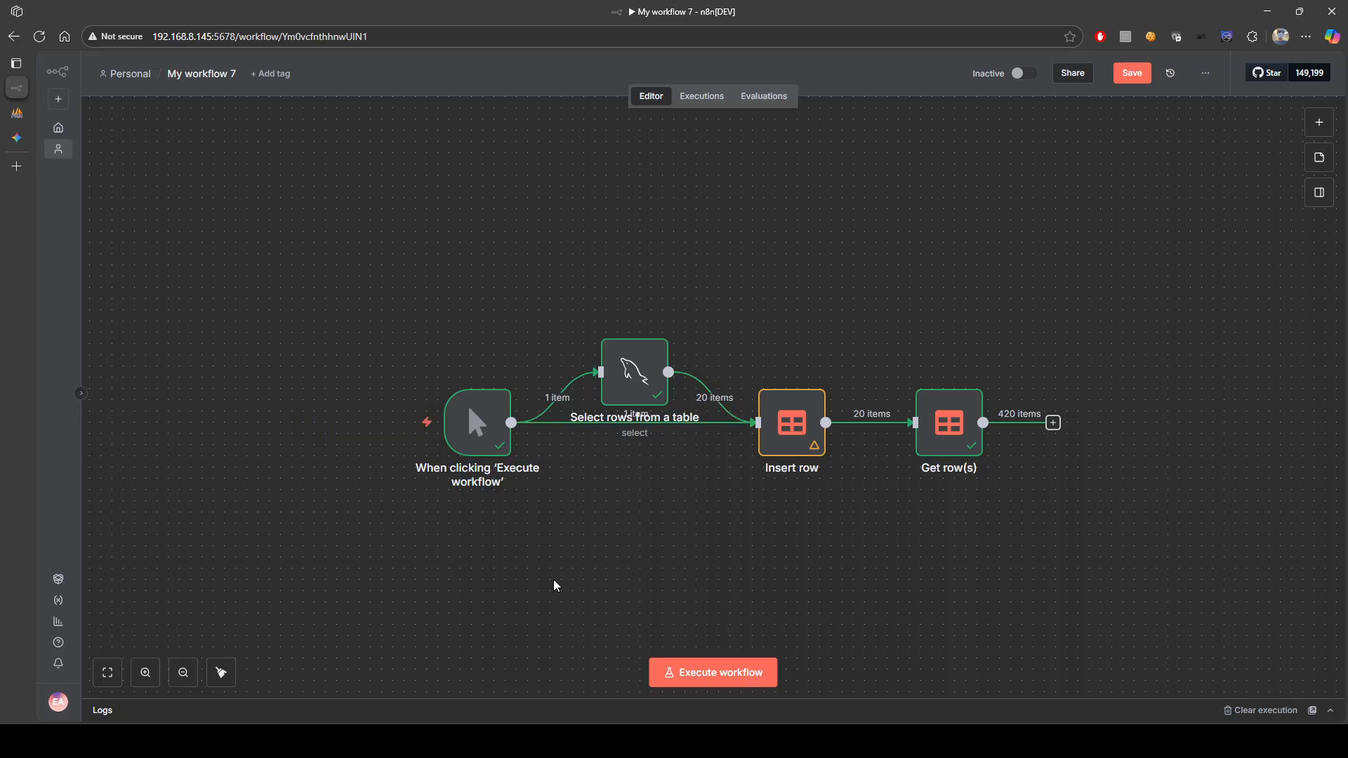
{"action": "left_click", "coordinate": [649, 424]}
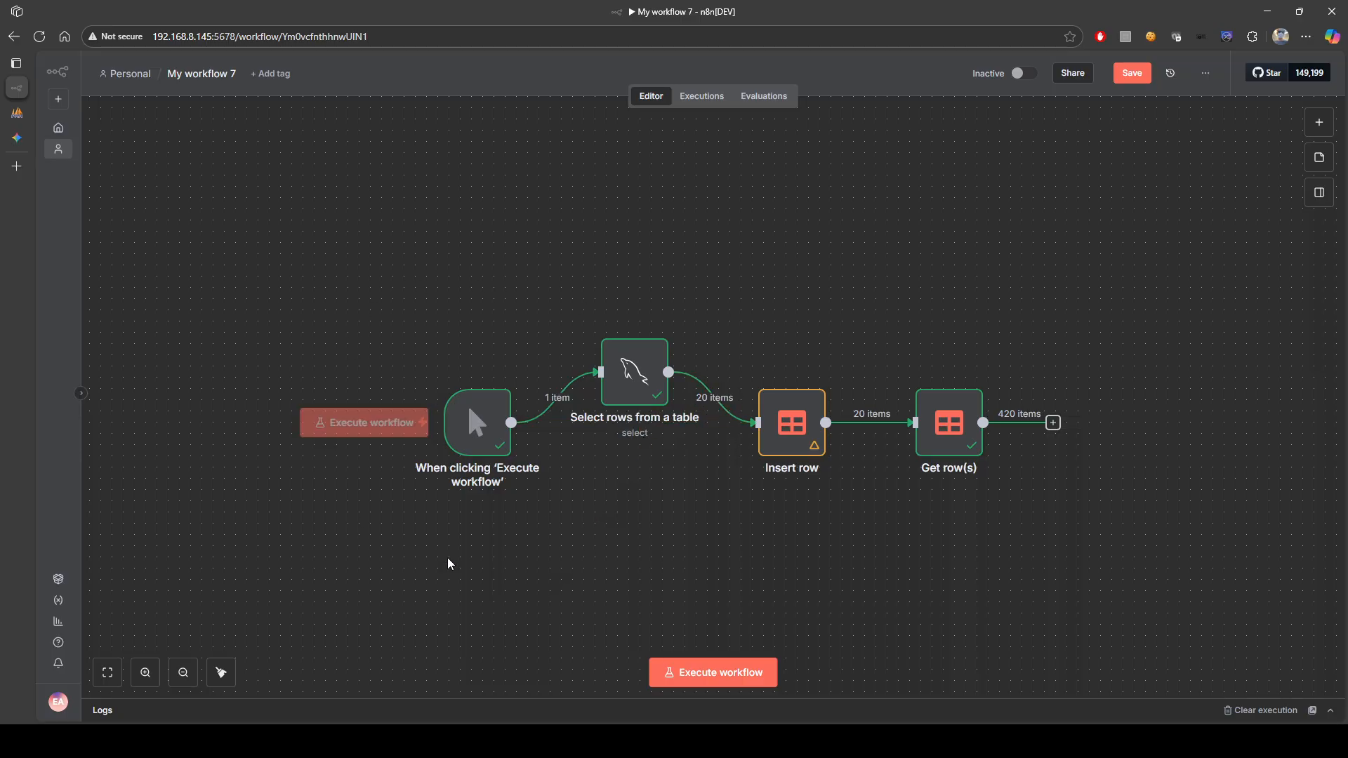
{"action": "left_click", "coordinate": [226, 672]}
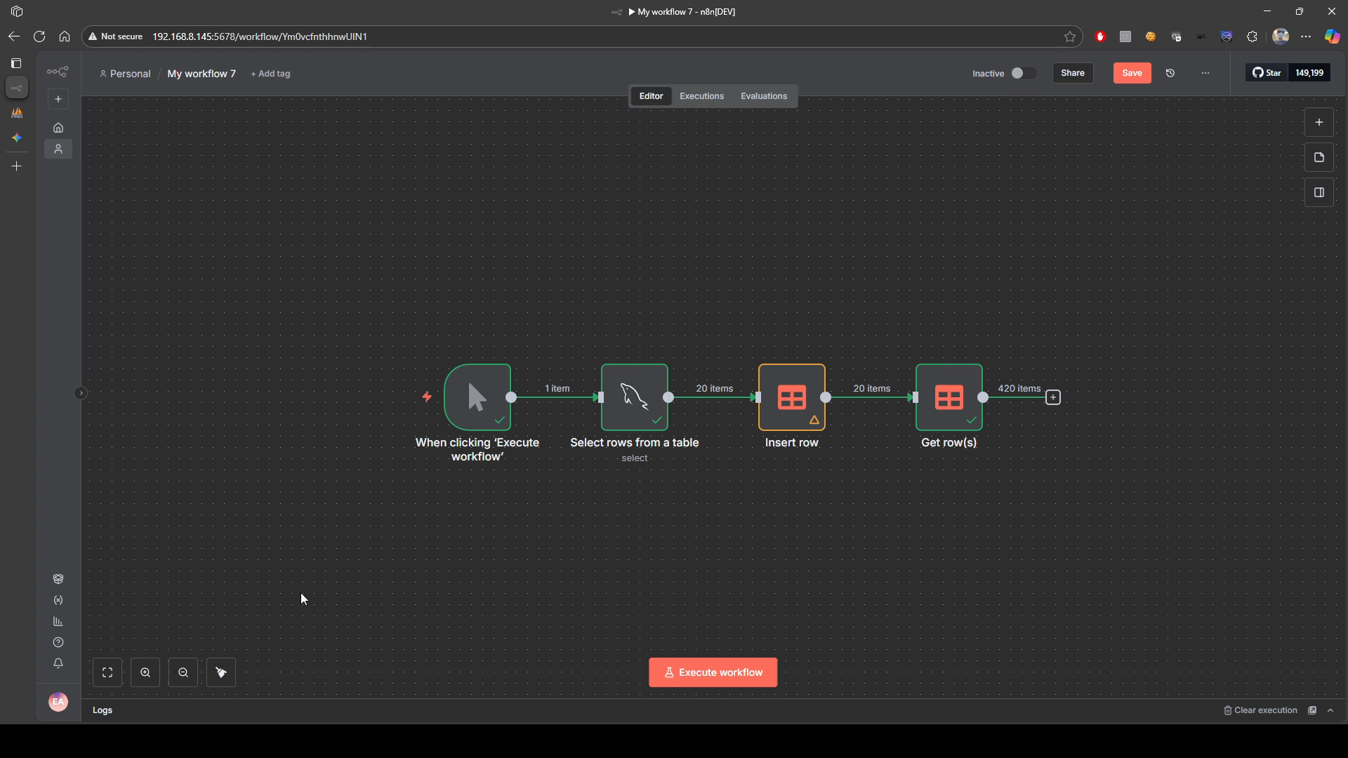